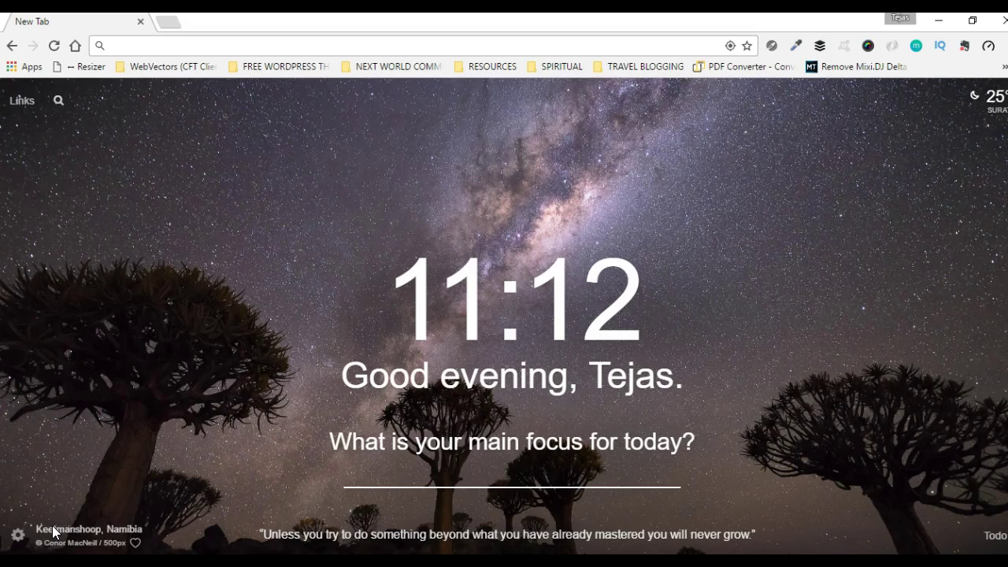
Open the PDFescape website and launch its free online PDF editor
click(395, 68)
click(411, 161)
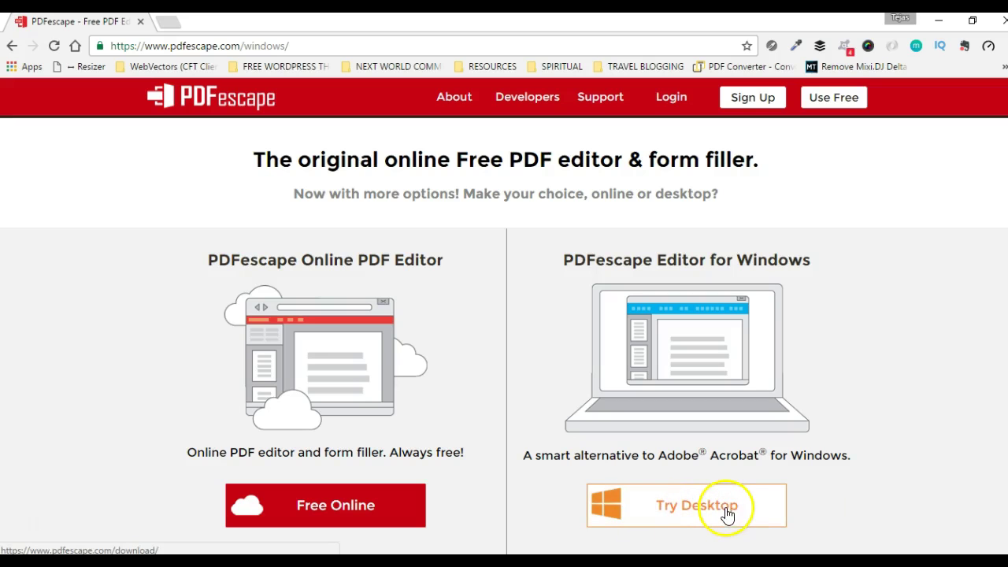
scroll(727, 515, down, 3)
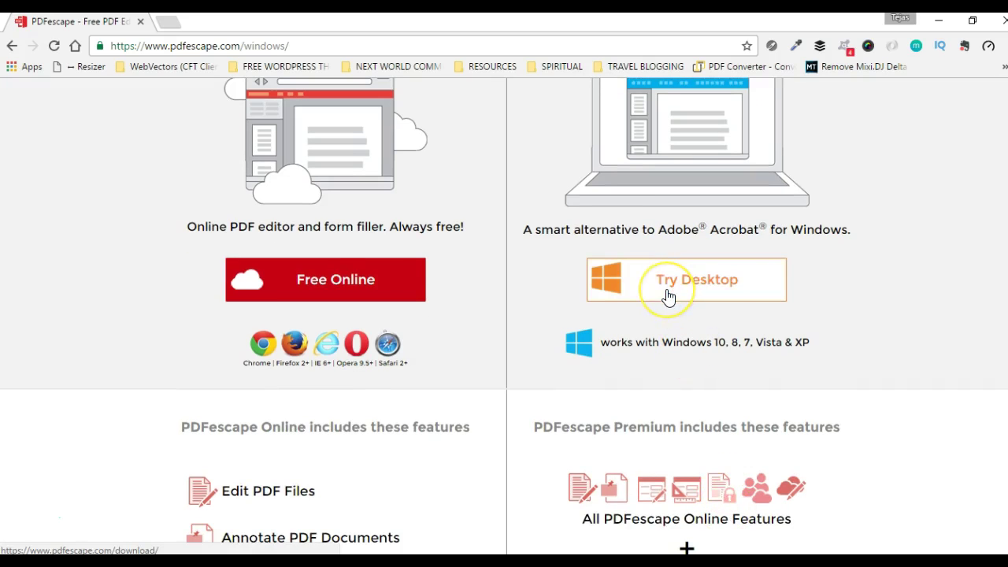
scroll(668, 295, up, 2)
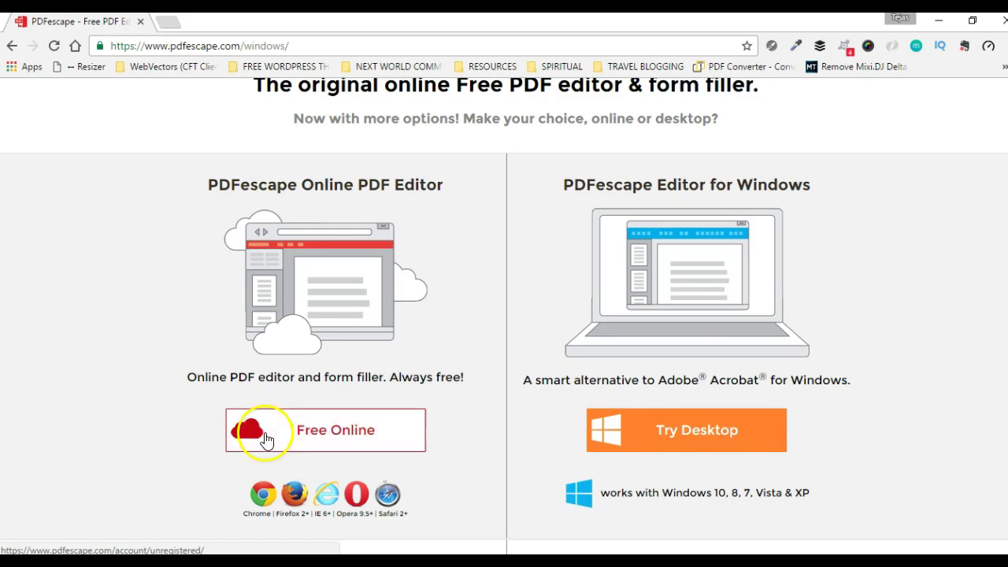
click(336, 435)
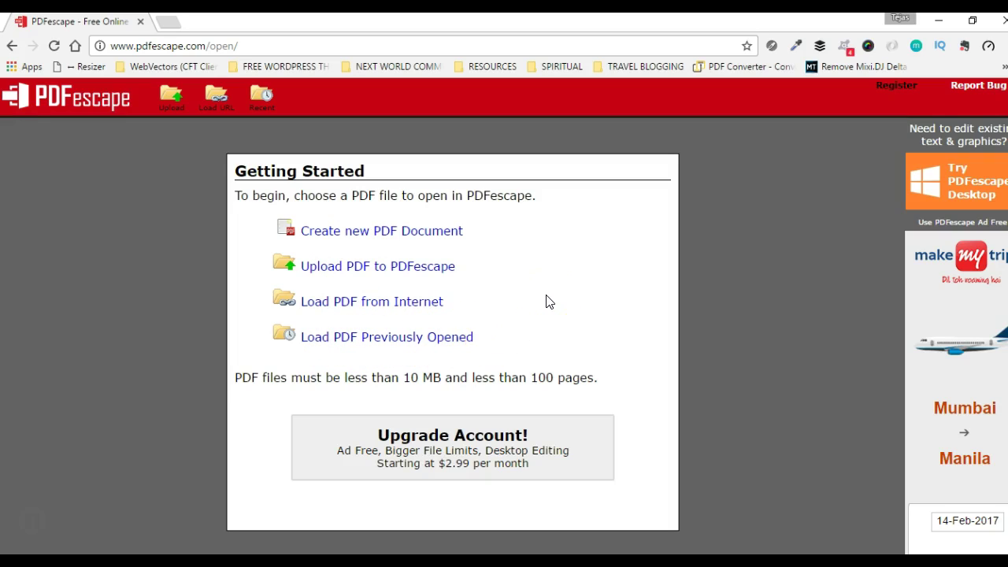
Upload the Cash-Advance-Pre_approval-Sheet PDF from the CASH ADVANCE SHEET folder for editing
click(359, 269)
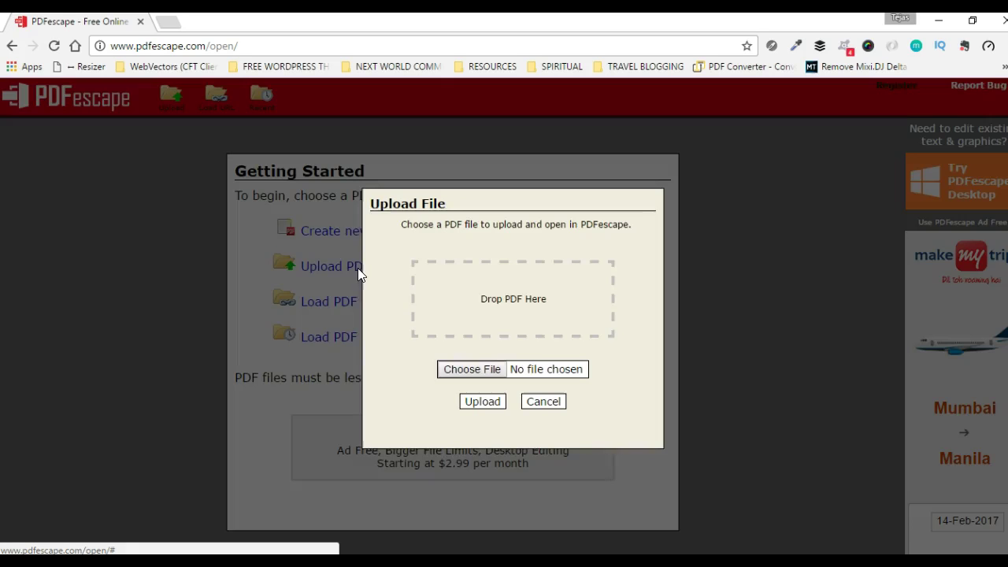
click(466, 369)
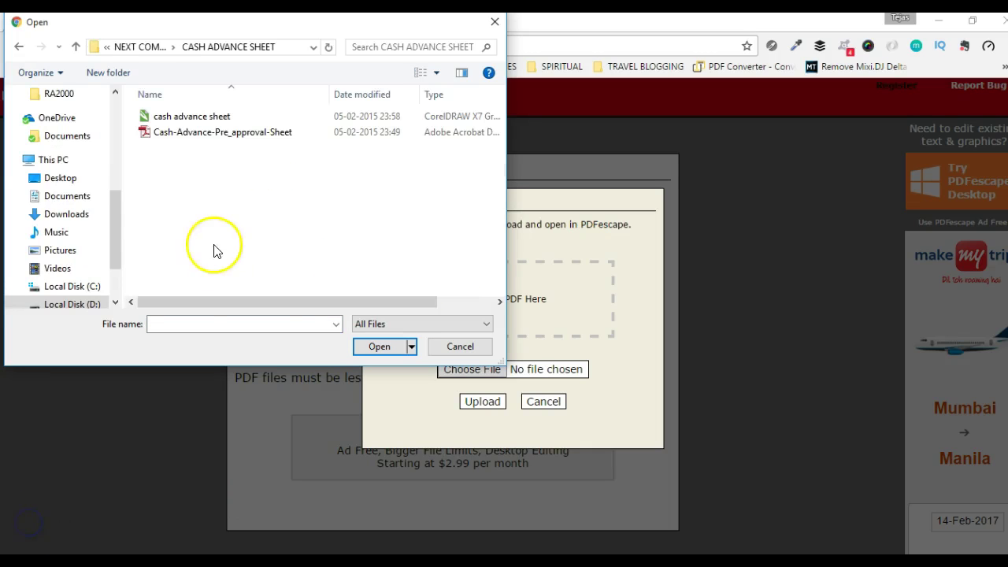
click(208, 134)
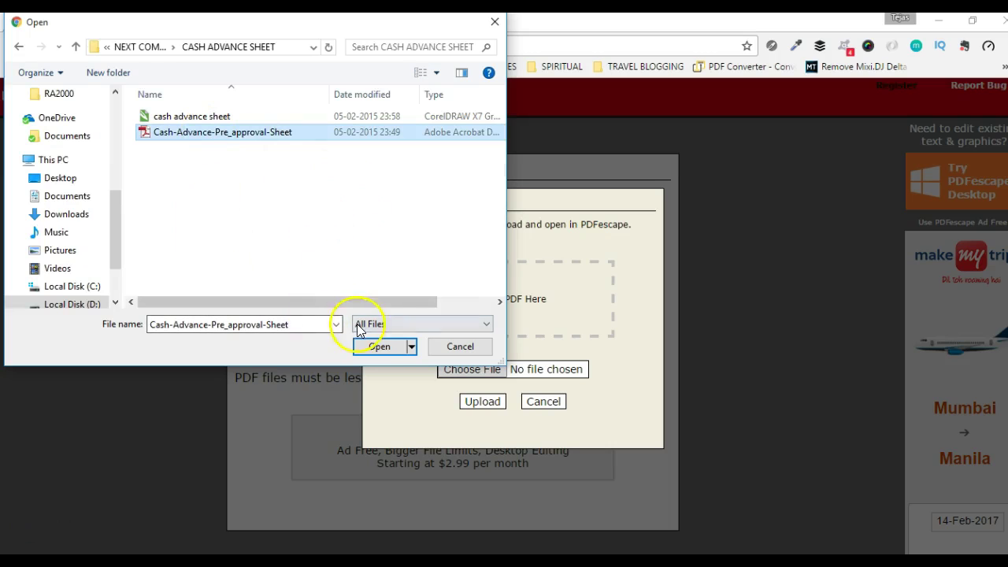
click(380, 347)
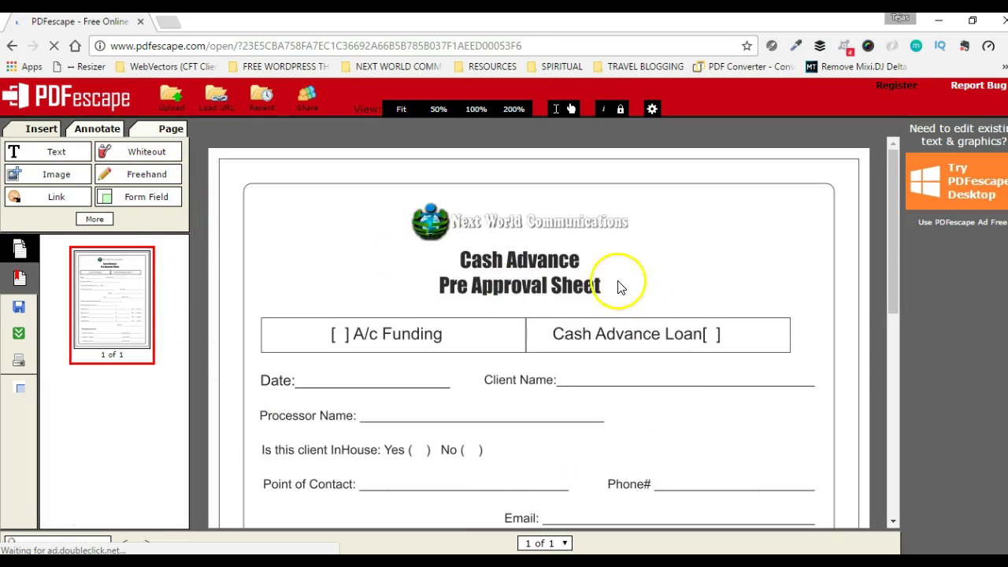
Reveal the additional insert tools and place a checkmark beside the A/c Funding option
scroll(394, 275, down, 4)
scroll(500, 302, up, 4)
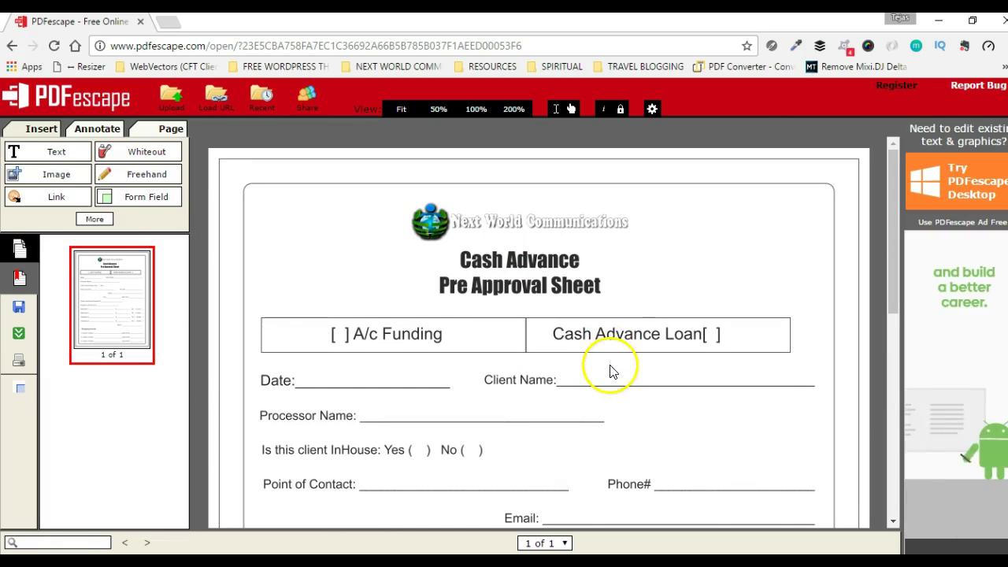
scroll(607, 331, down, 3)
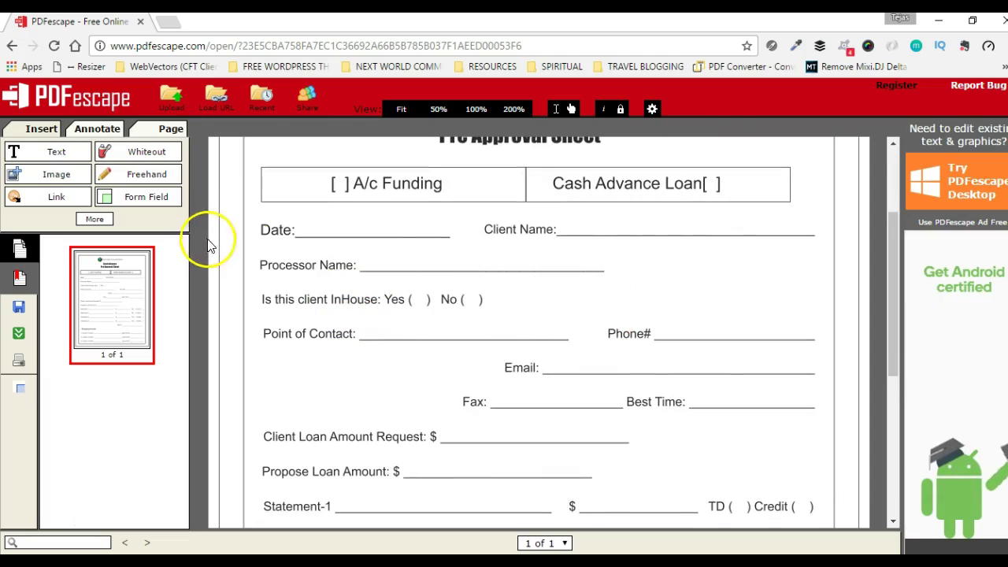
click(39, 134)
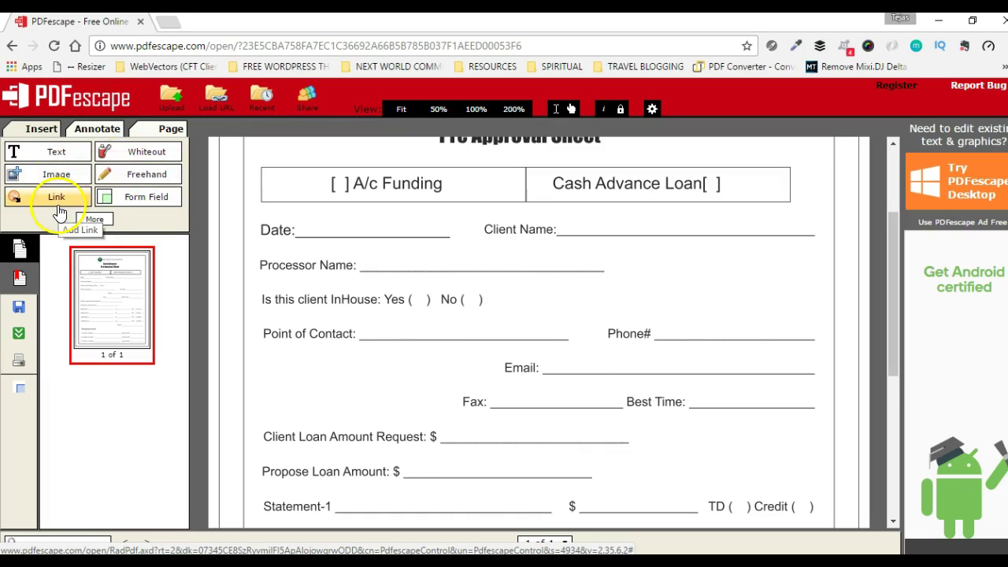
click(94, 219)
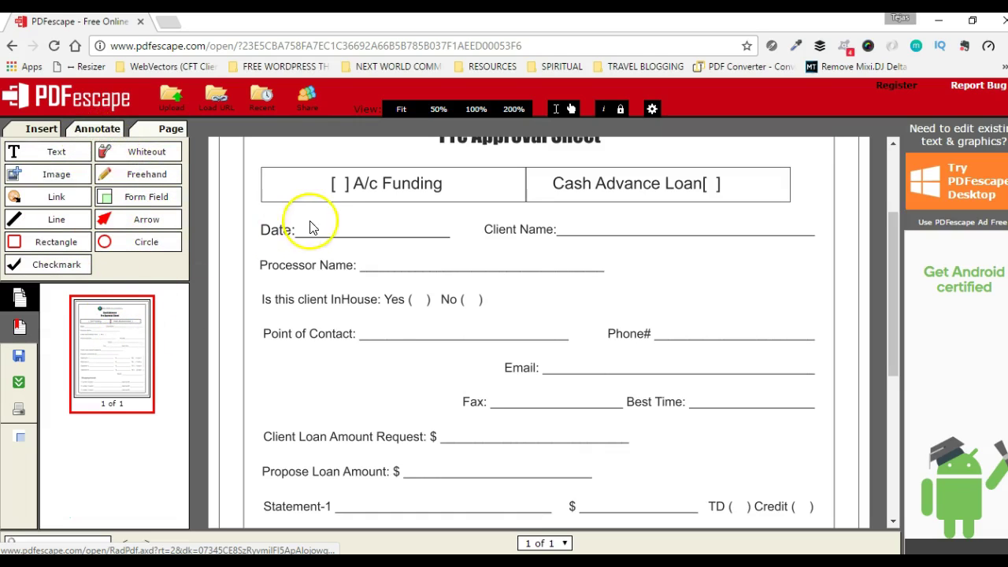
click(22, 268)
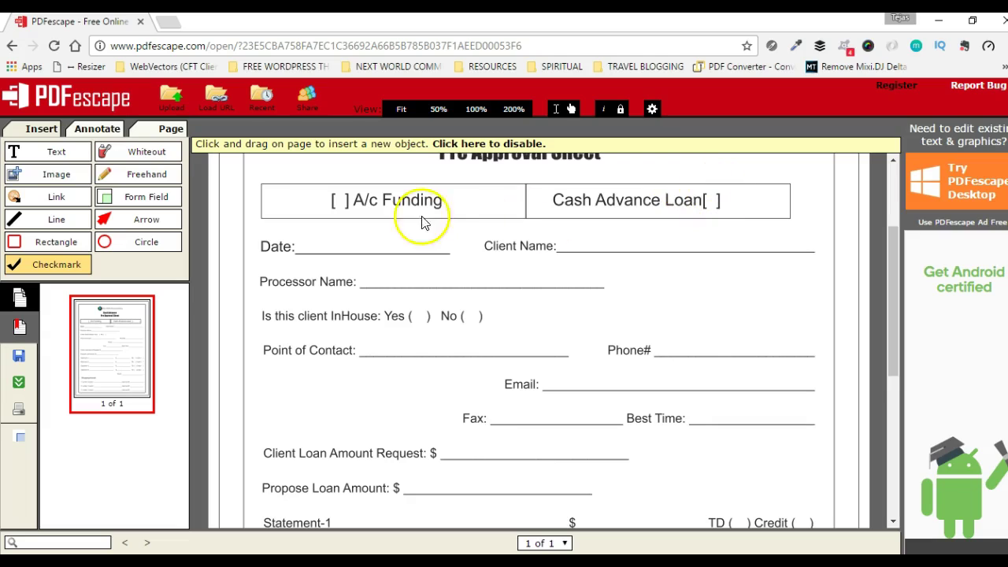
click(343, 205)
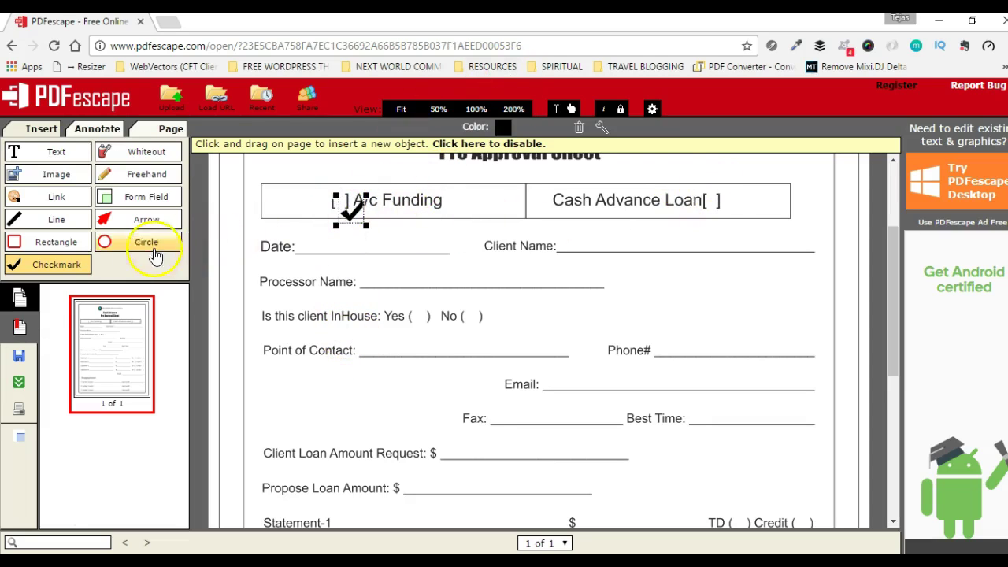
Place three extra checkmarks in the blank areas around the in-house and phone lines
click(64, 271)
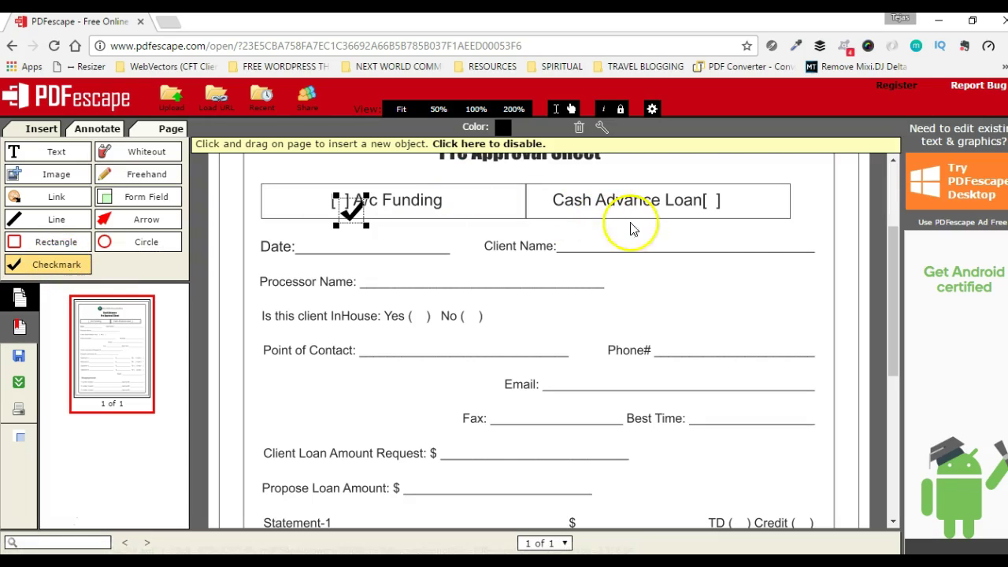
click(737, 328)
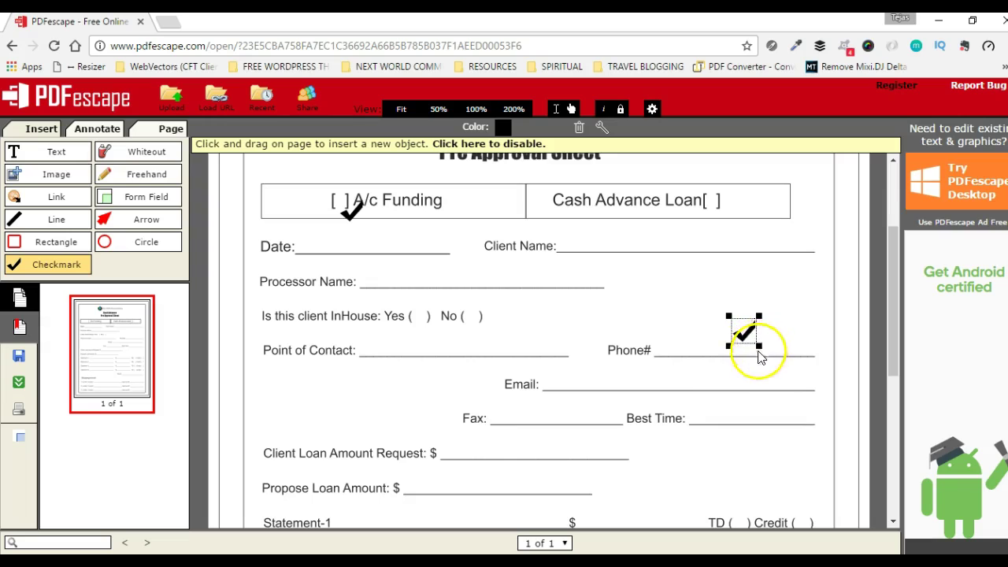
click(691, 293)
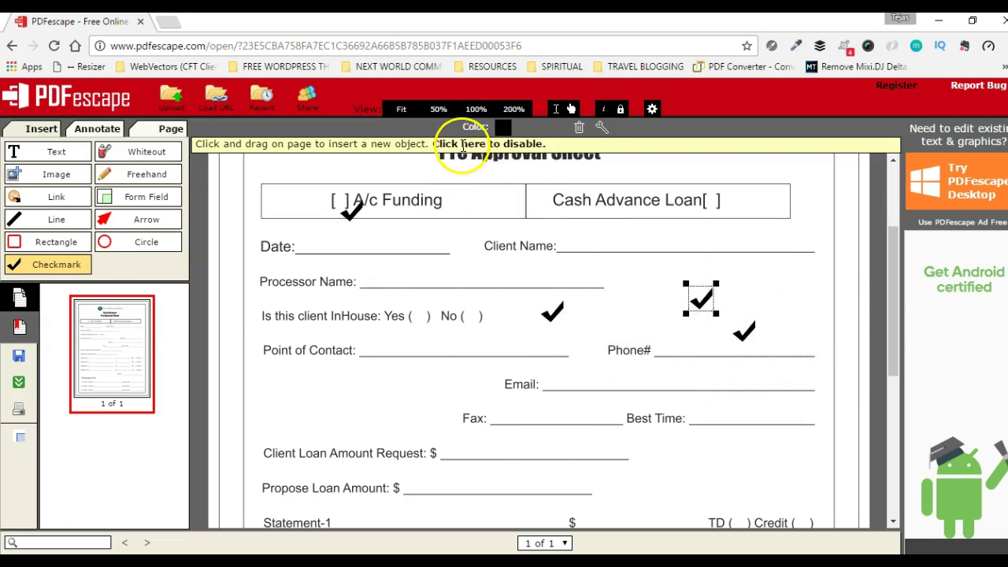
click(57, 276)
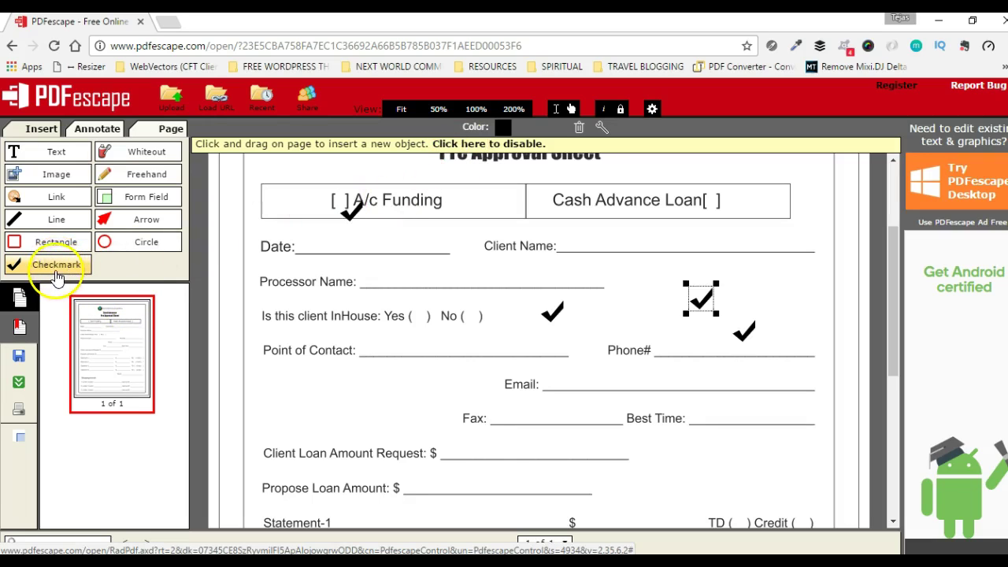
Delete the three extra checkmarks around the in-house and phone lines
click(703, 283)
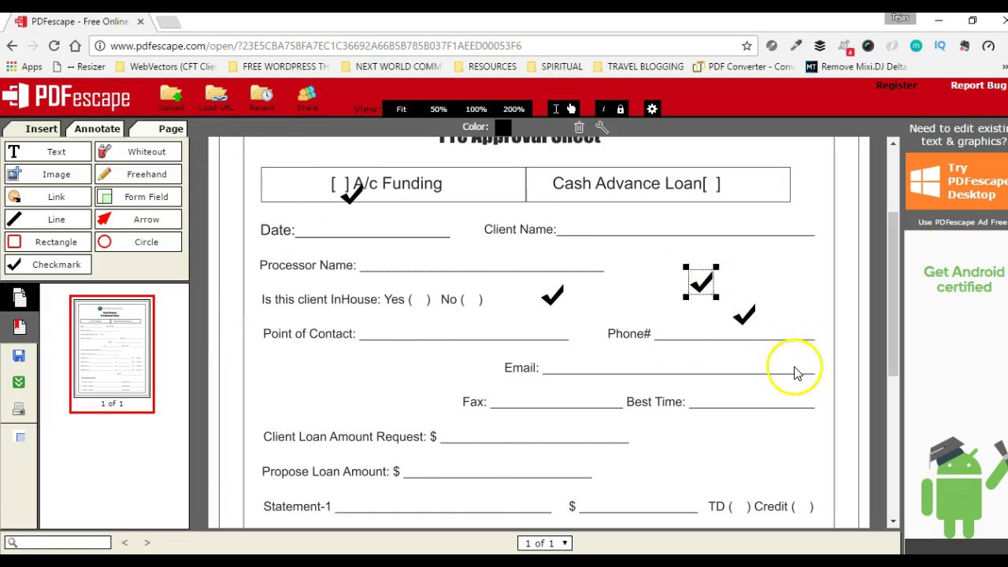
key(Delete)
click(745, 315)
key(Delete)
click(552, 296)
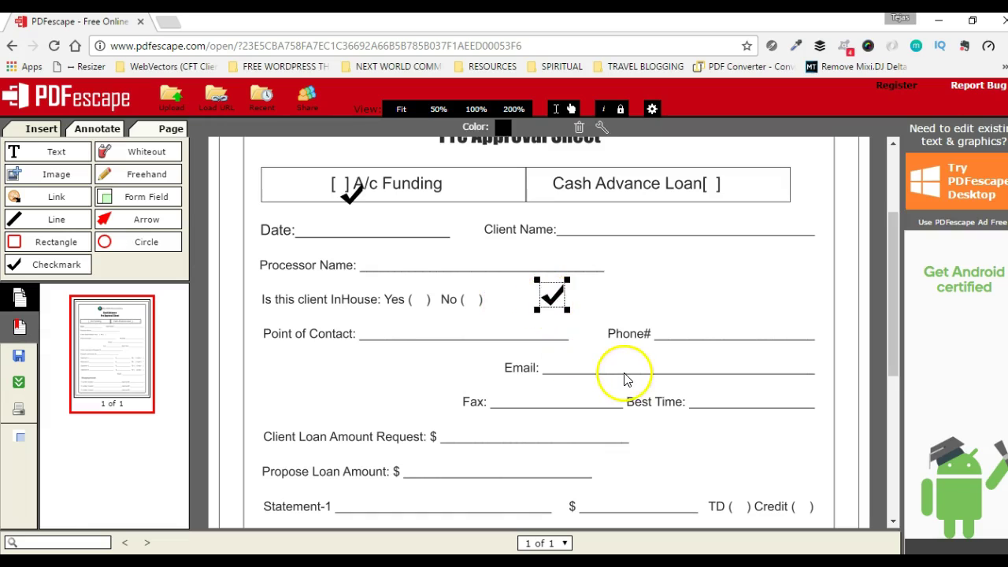
key(Delete)
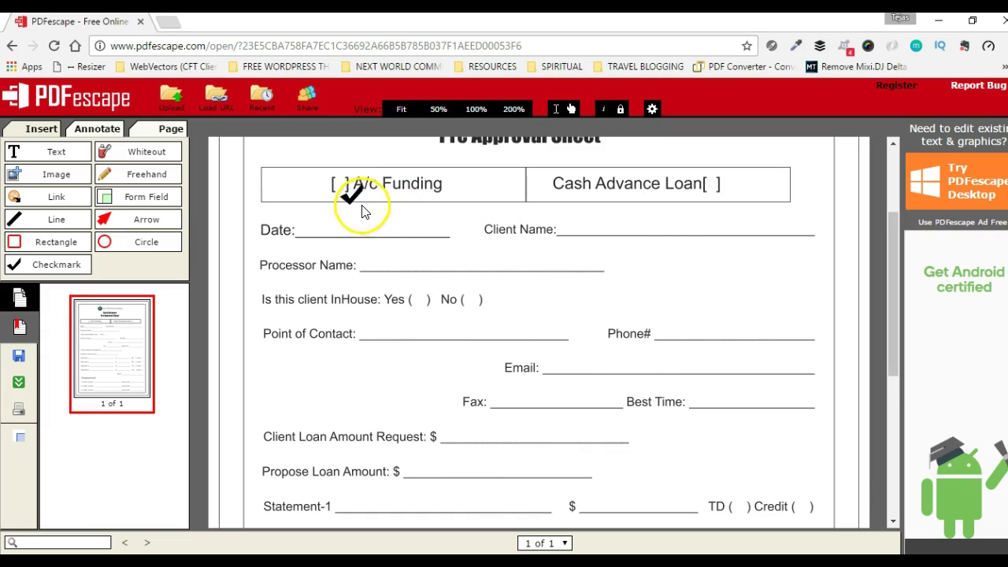
Move the A/c Funding checkmark into its brackets and shrink it slightly to fit
mouse_move(353, 201)
mouse_down()
mouse_move(367, 229)
mouse_move(433, 213)
mouse_move(362, 197)
mouse_move(347, 211)
mouse_move(358, 230)
mouse_move(359, 183)
mouse_move(351, 197)
mouse_move(355, 186)
mouse_move(359, 202)
mouse_up()
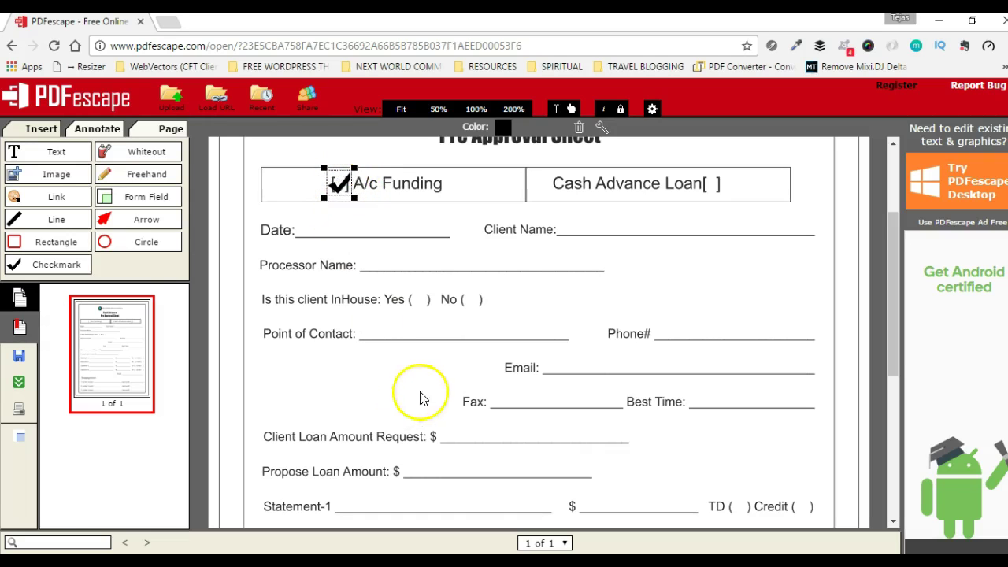
click(671, 271)
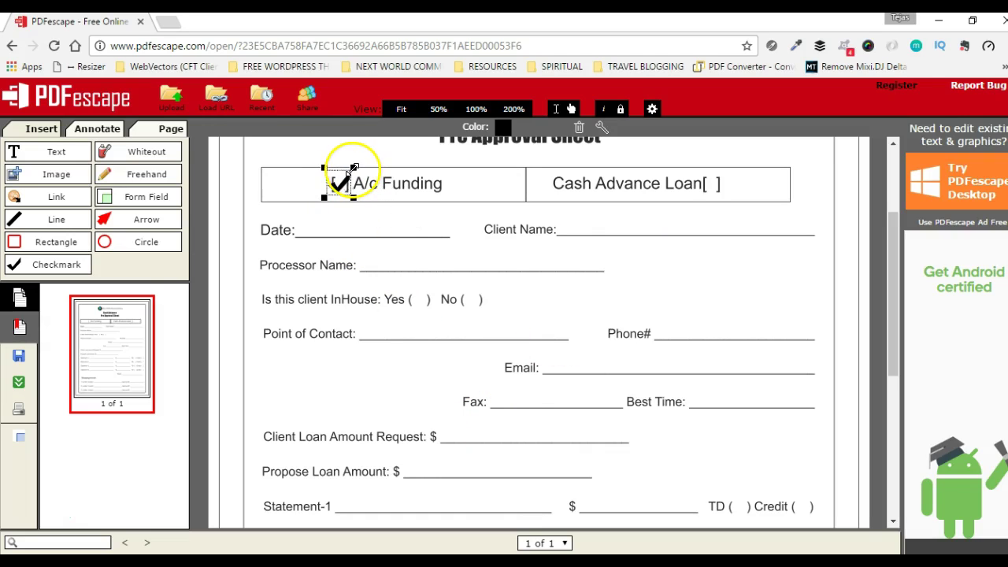
mouse_move(358, 171)
mouse_down()
mouse_move(339, 184)
mouse_move(355, 170)
mouse_up()
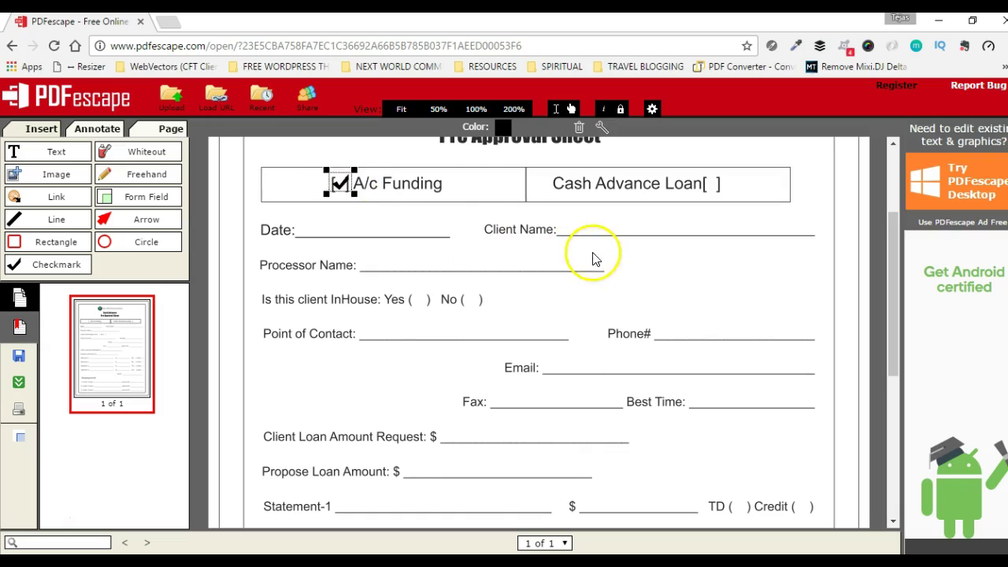
Examine the sheet at 50%, 100% and 200% zoom, and return to 100% at the upper form fields
click(438, 109)
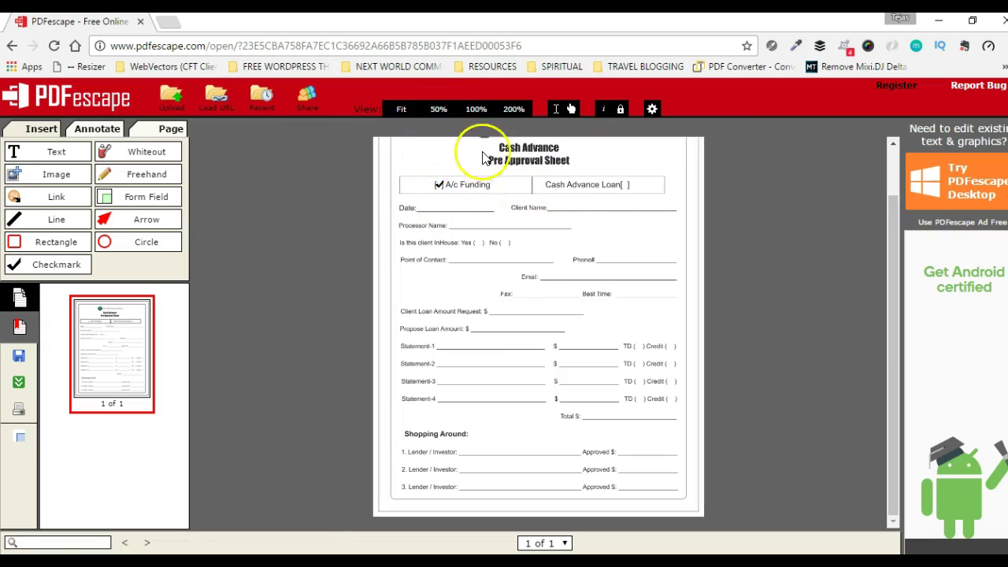
click(476, 110)
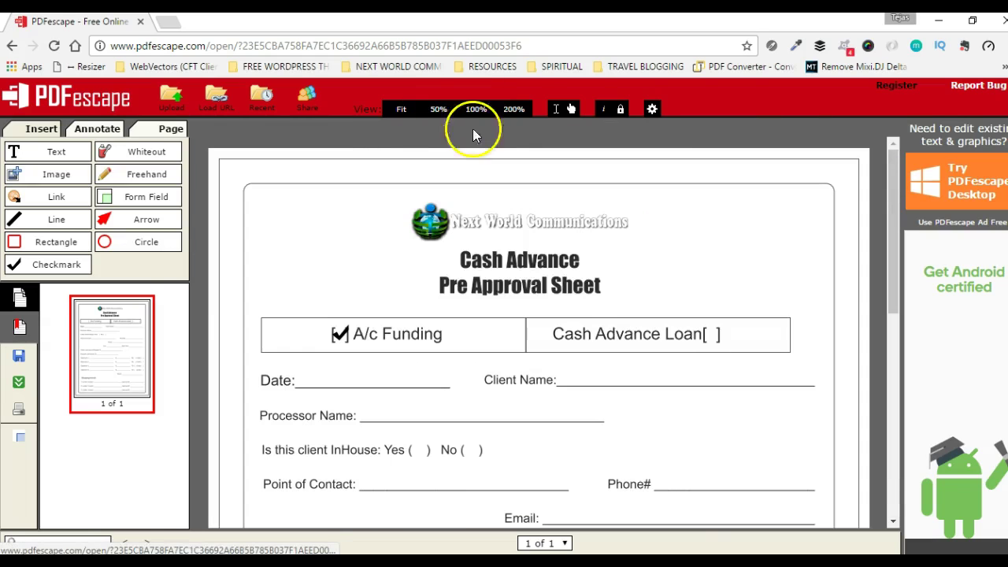
click(520, 110)
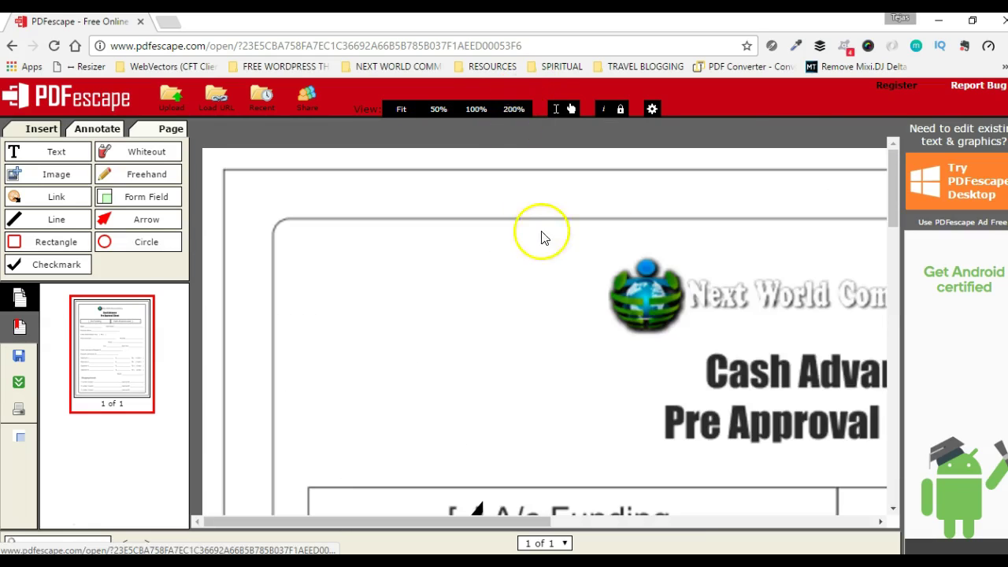
click(475, 114)
scroll(516, 236, down, 1)
scroll(518, 254, up, 1)
scroll(536, 255, down, 2)
scroll(488, 248, up, 1)
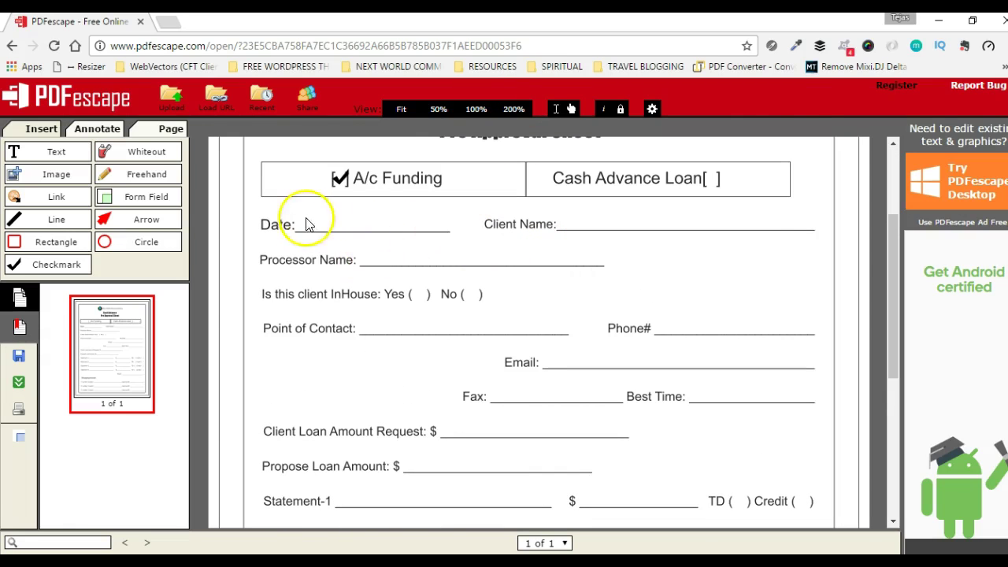
Add the text 12-16-2016 on the Date line and stop inserting text
click(31, 157)
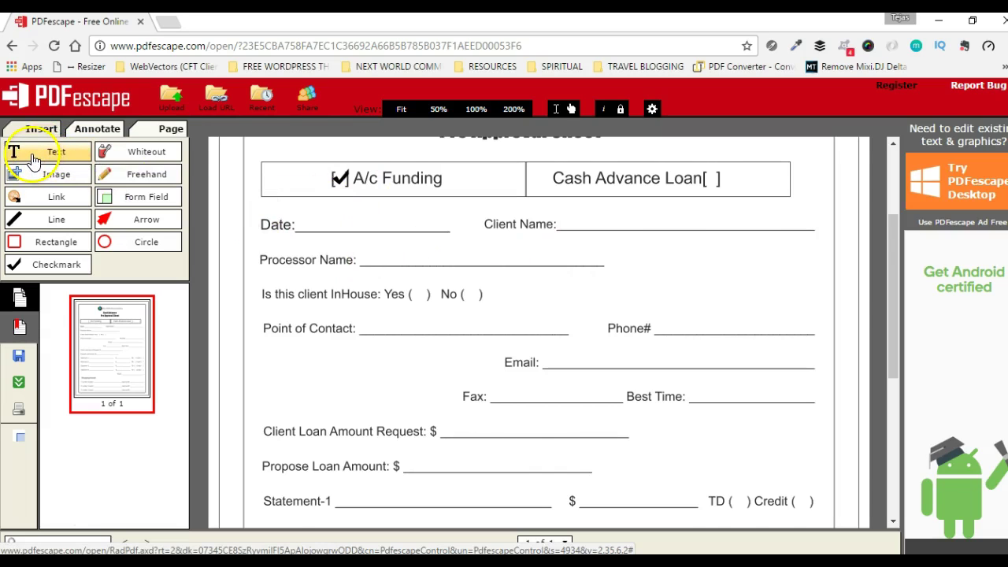
click(301, 240)
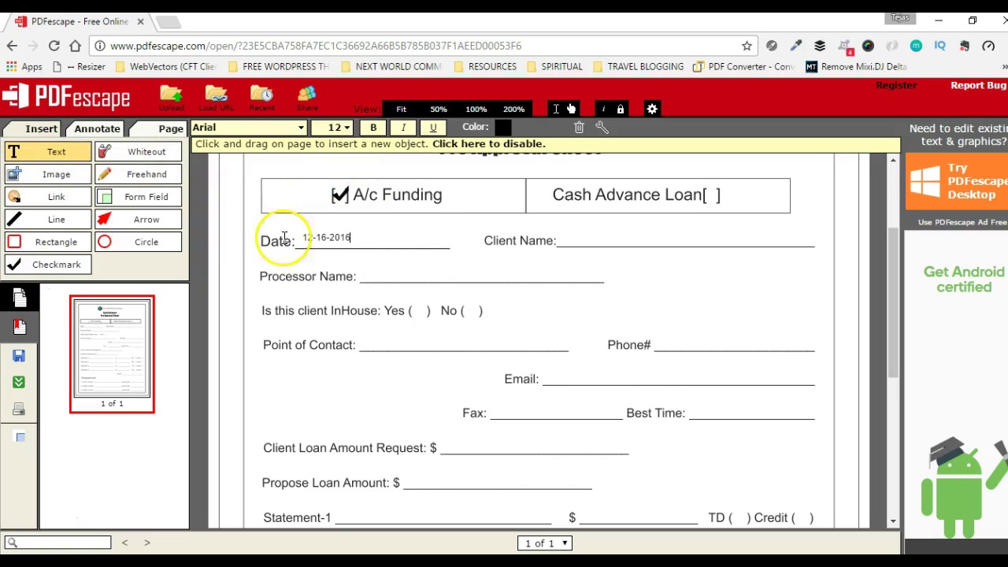
click(497, 144)
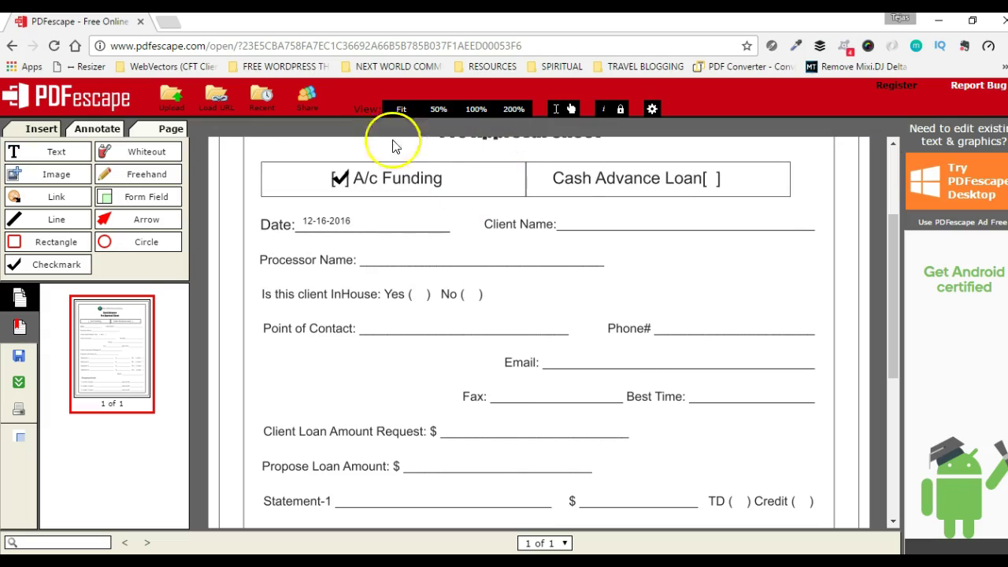
Add the text "My Customer" on the Client Name line and "Mr Processor" on the Processor Name line
click(42, 154)
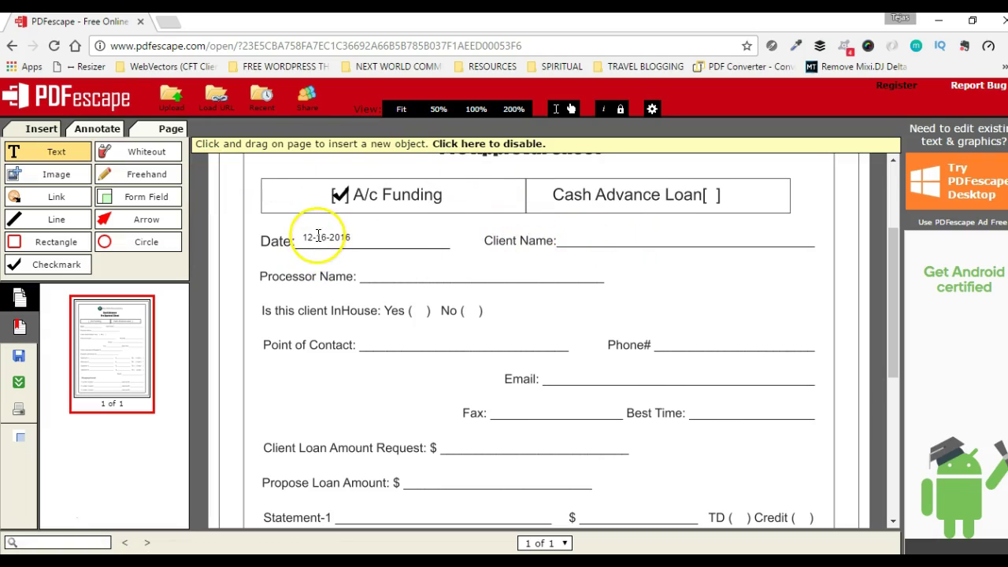
click(564, 238)
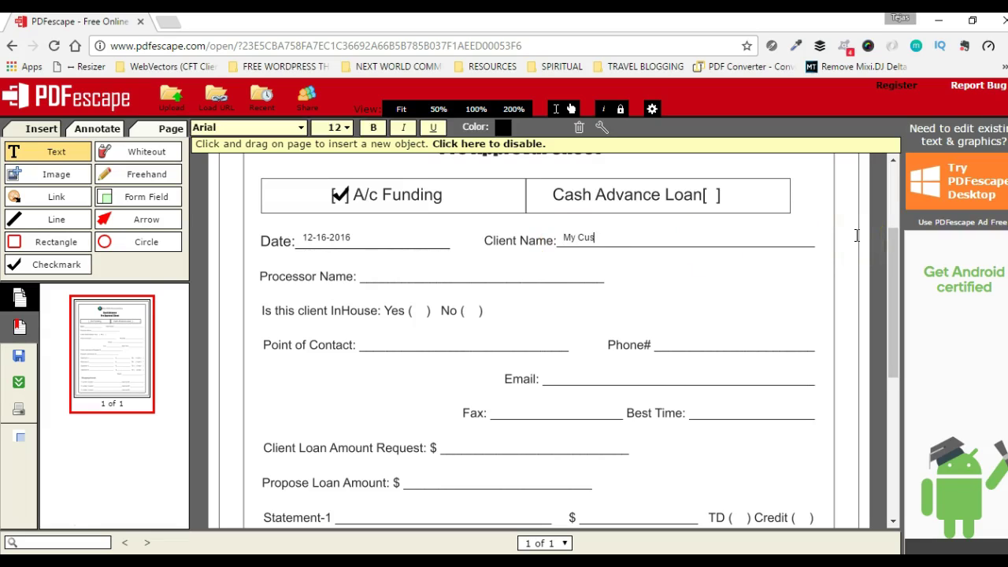
click(389, 274)
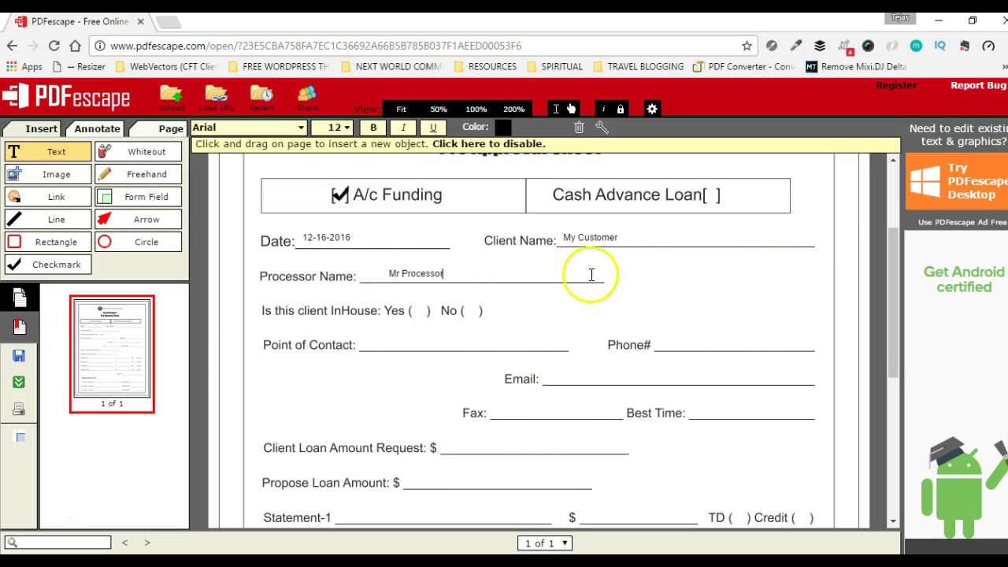
Place a checkmark in the Yes brackets of the "Is this client InHouse" line and stop inserting checkmarks
click(43, 266)
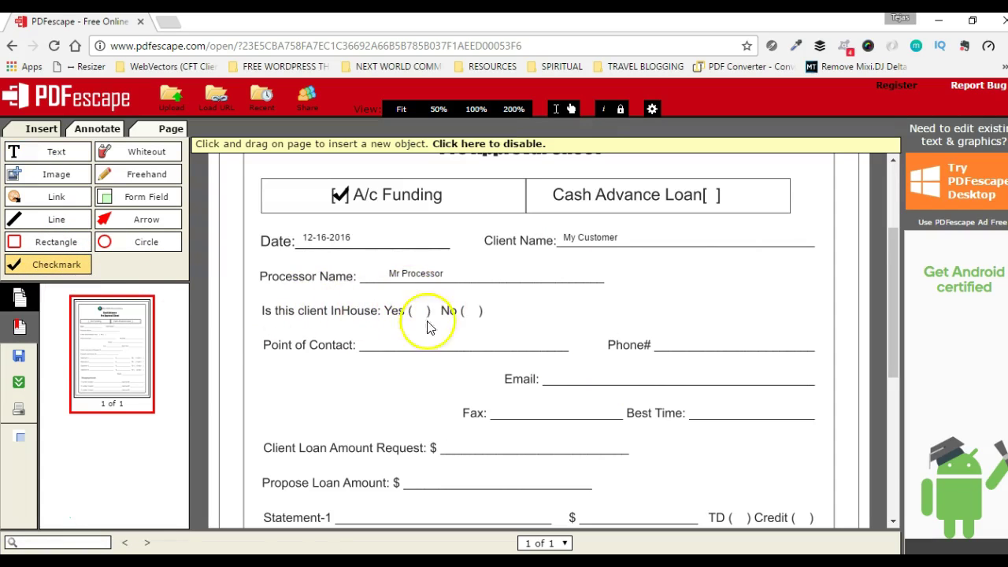
mouse_move(420, 314)
mouse_down()
mouse_move(448, 328)
mouse_move(421, 329)
mouse_move(416, 299)
mouse_move(417, 311)
mouse_up()
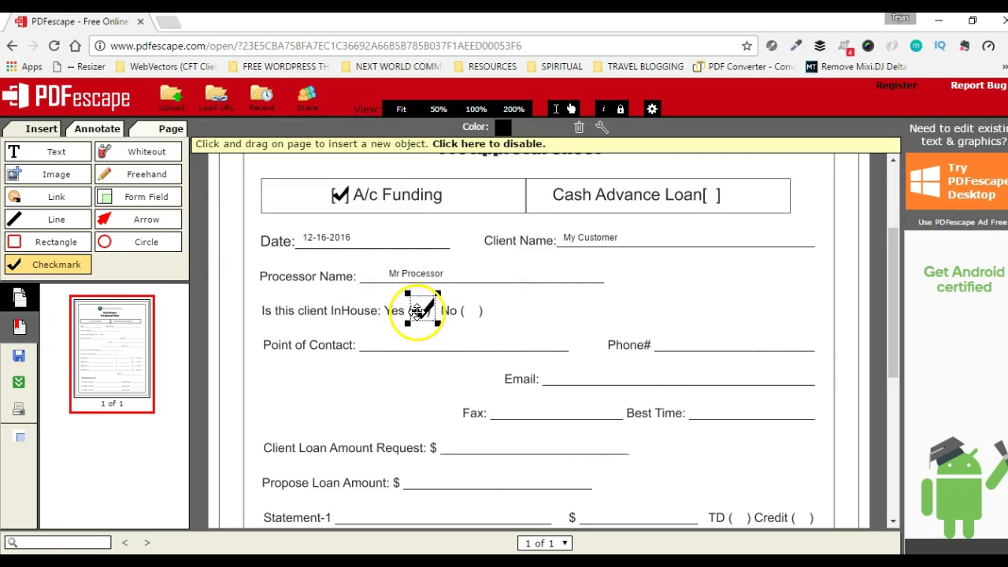
click(508, 145)
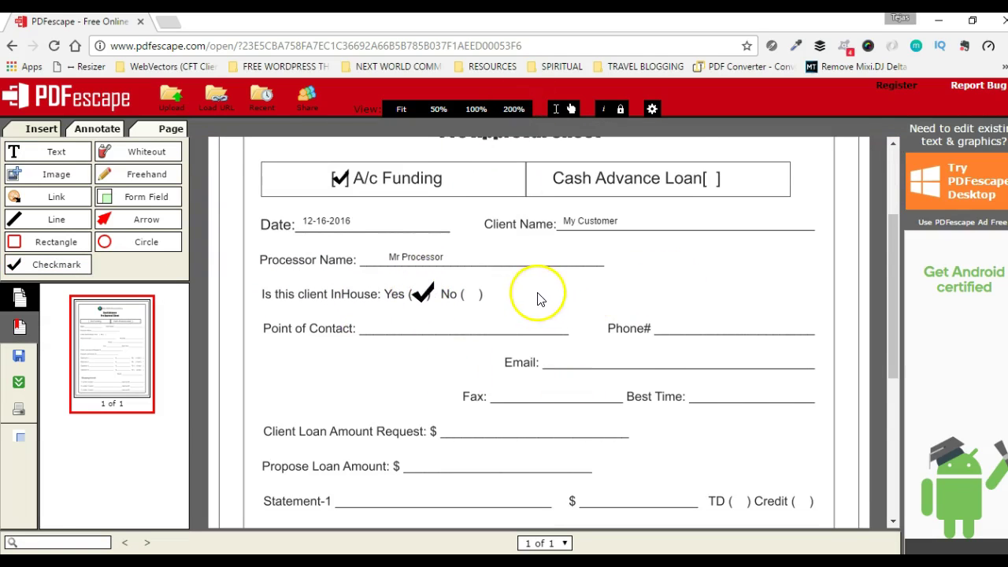
Cover the Cash Advance Loan[ ] label with a whiteout box and adjust the box to fit inside its table cell
scroll(539, 298, down, 6)
scroll(540, 295, up, 5)
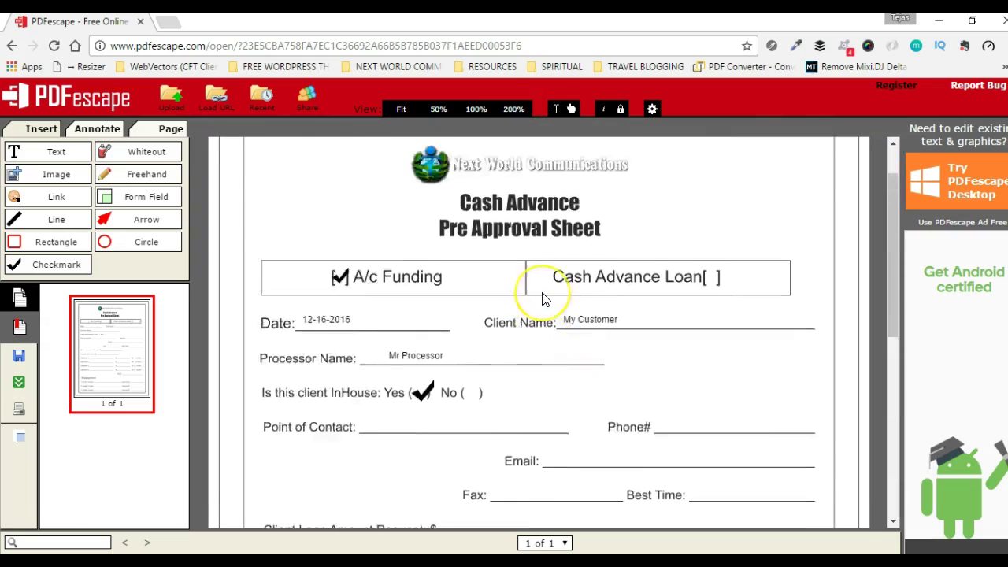
scroll(544, 297, up, 1)
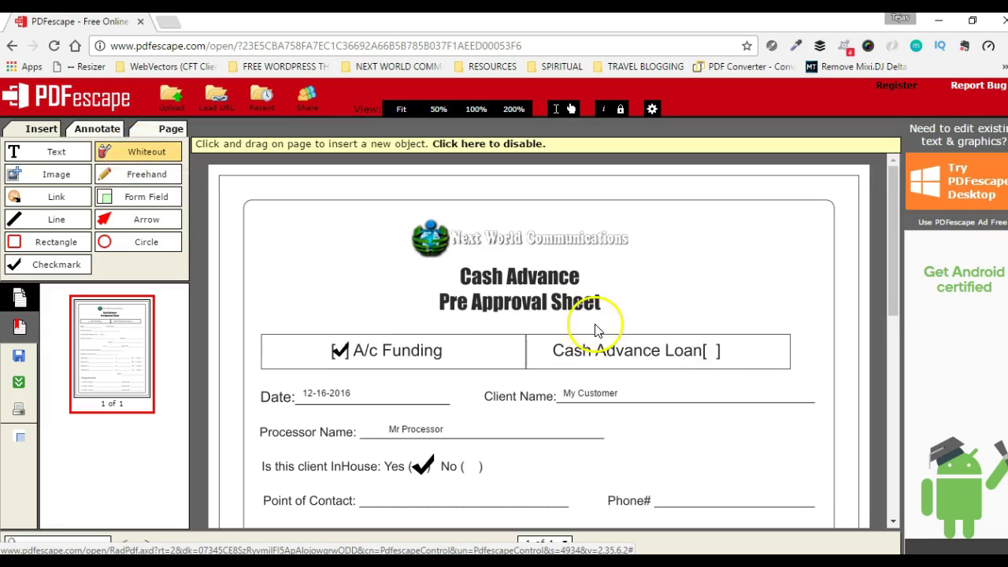
drag(547, 337, 734, 369)
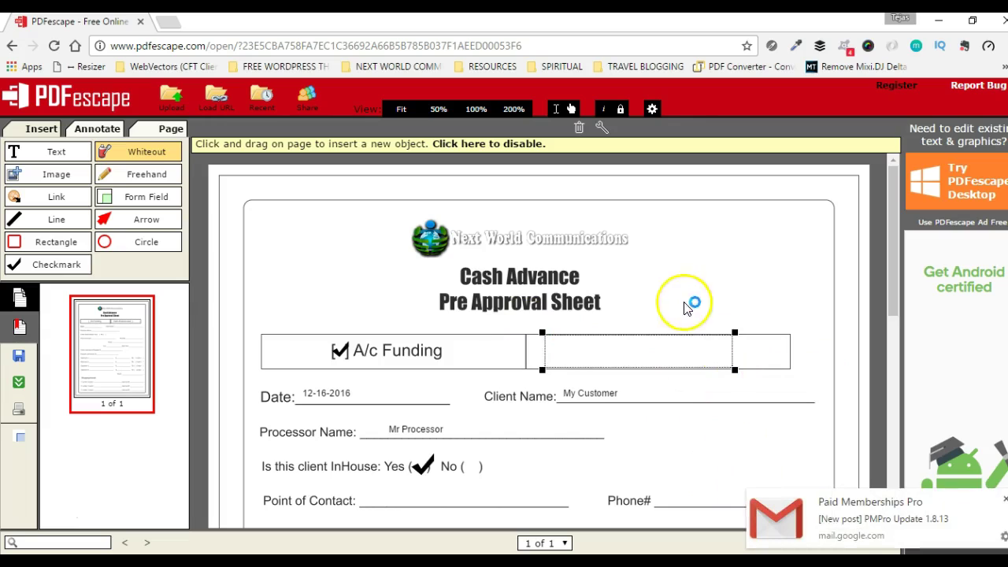
click(1005, 500)
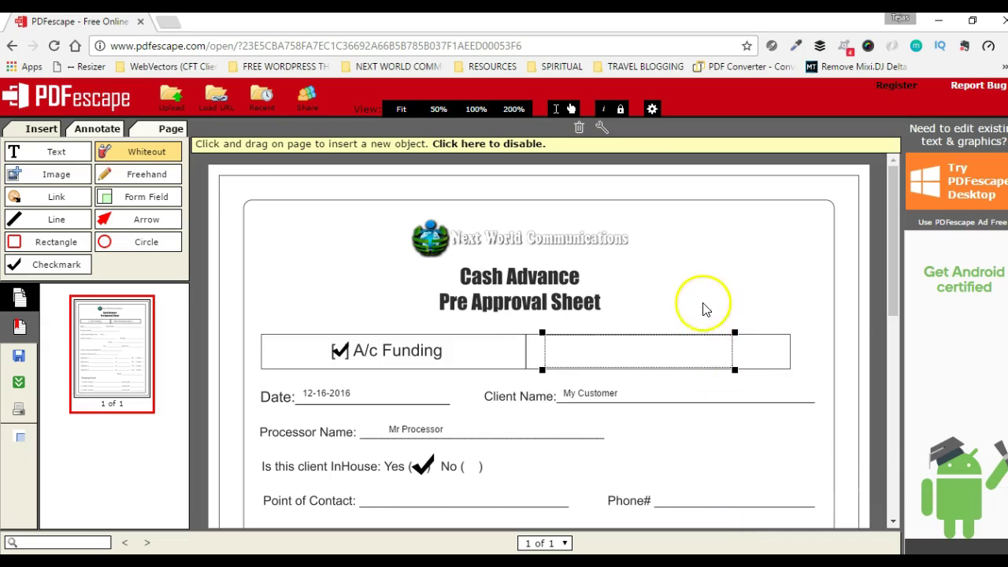
click(126, 159)
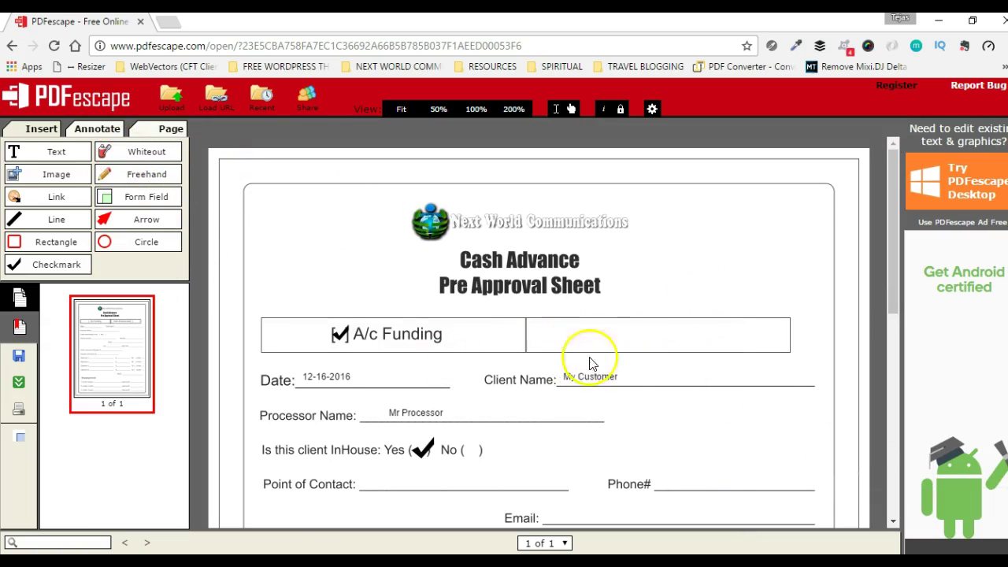
mouse_move(578, 342)
mouse_down()
mouse_move(725, 331)
mouse_move(579, 340)
mouse_up()
drag(731, 354, 732, 350)
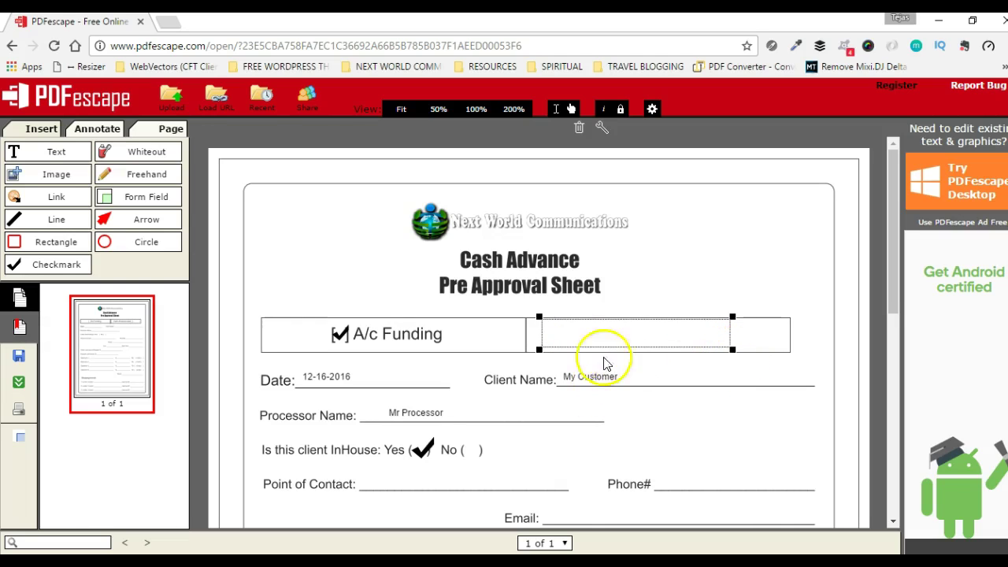
Add the text "k;asdfkjasljdf;lasdjf" over the whited-out cell beside A/c Funding
click(56, 152)
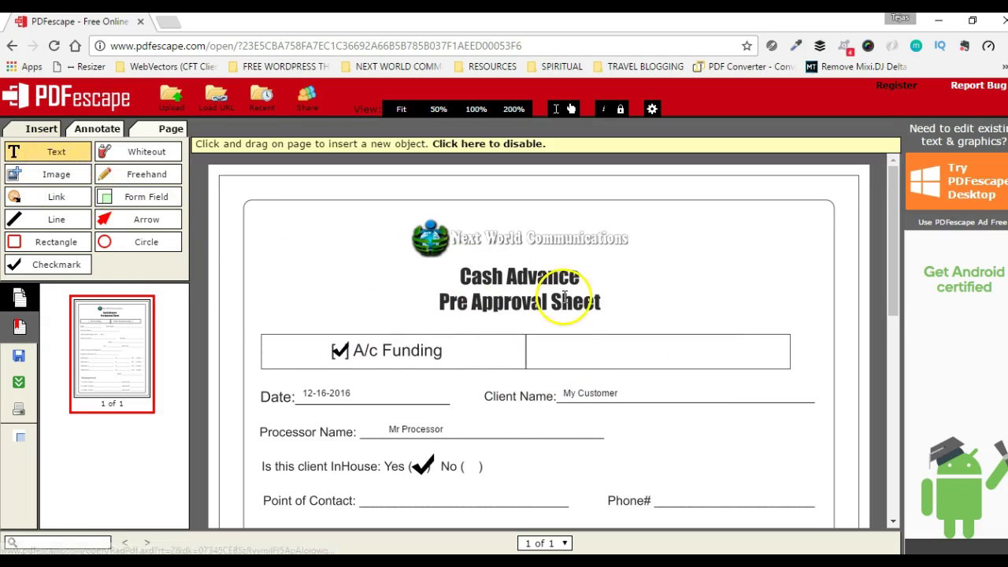
click(556, 353)
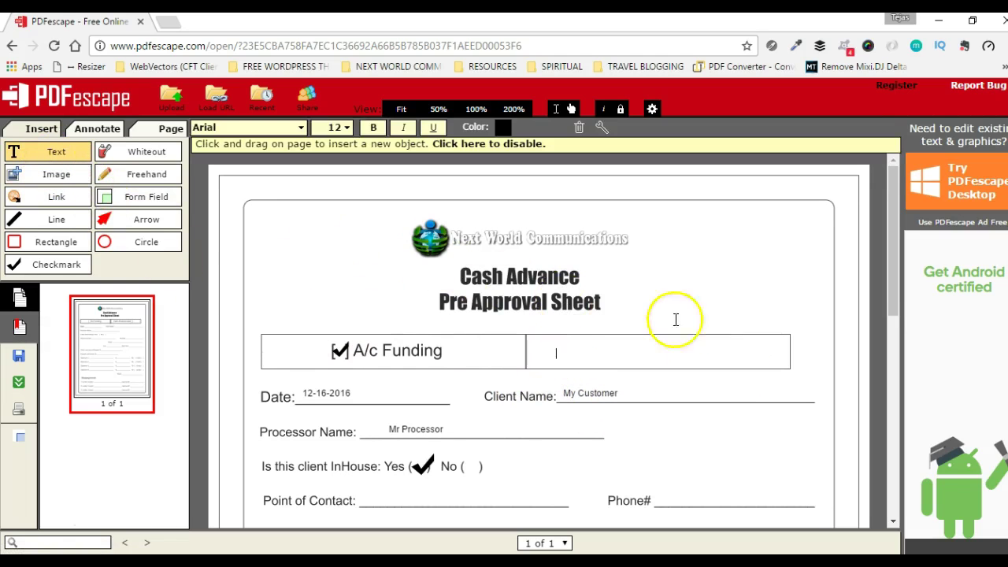
click(732, 306)
click(628, 336)
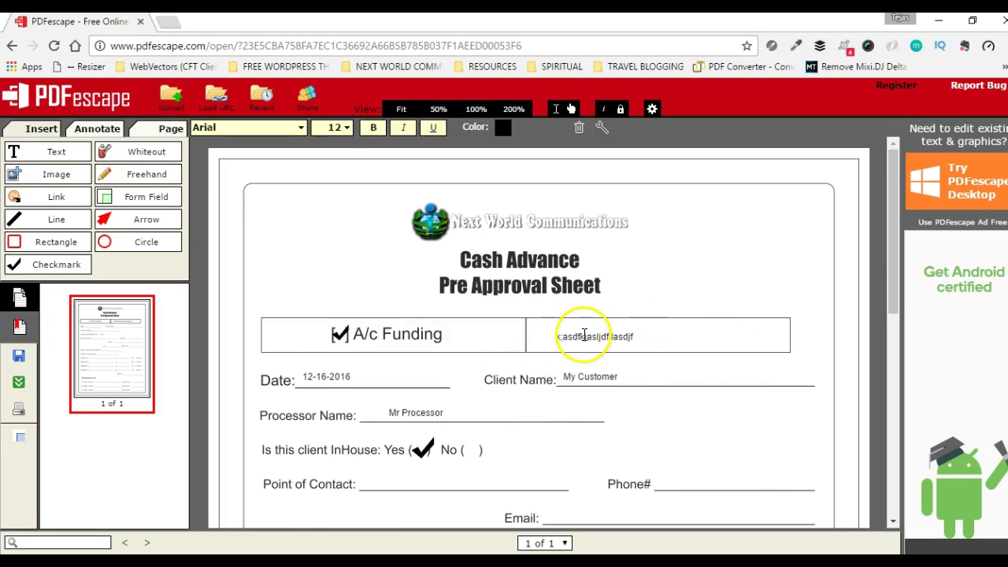
click(596, 360)
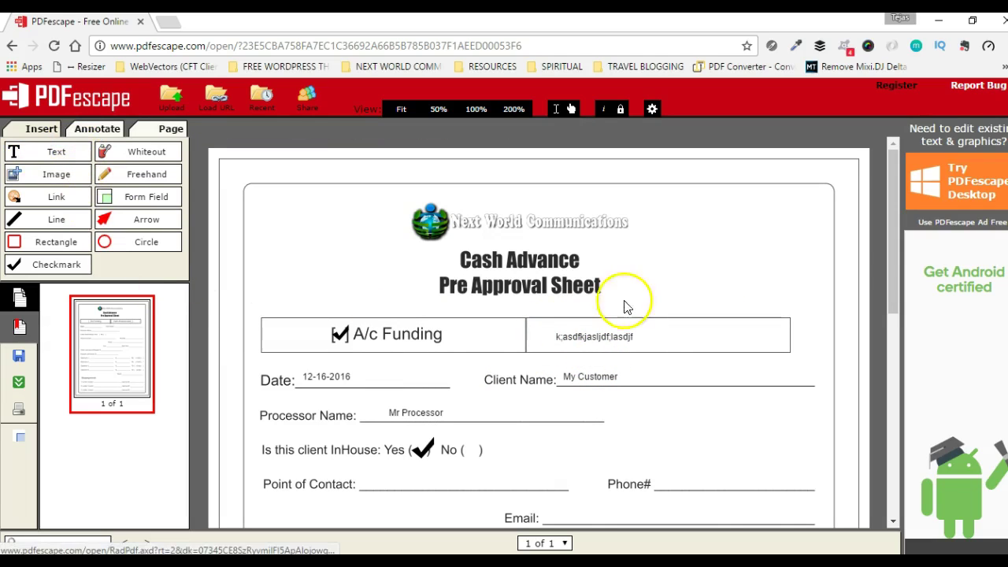
Delete the sample text and the whiteout box covering the Cash Advance Loan[ ] label
click(595, 334)
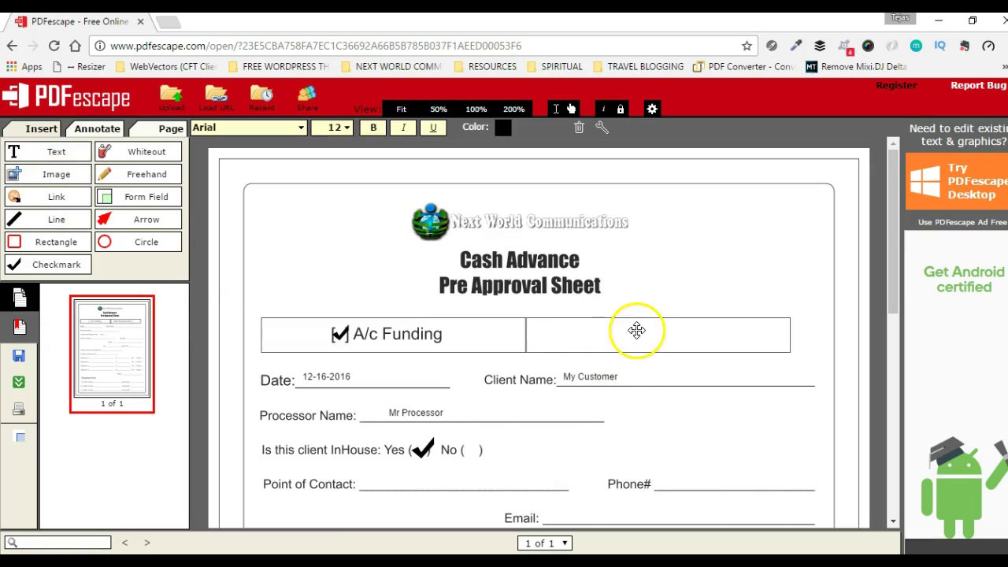
click(636, 329)
click(731, 403)
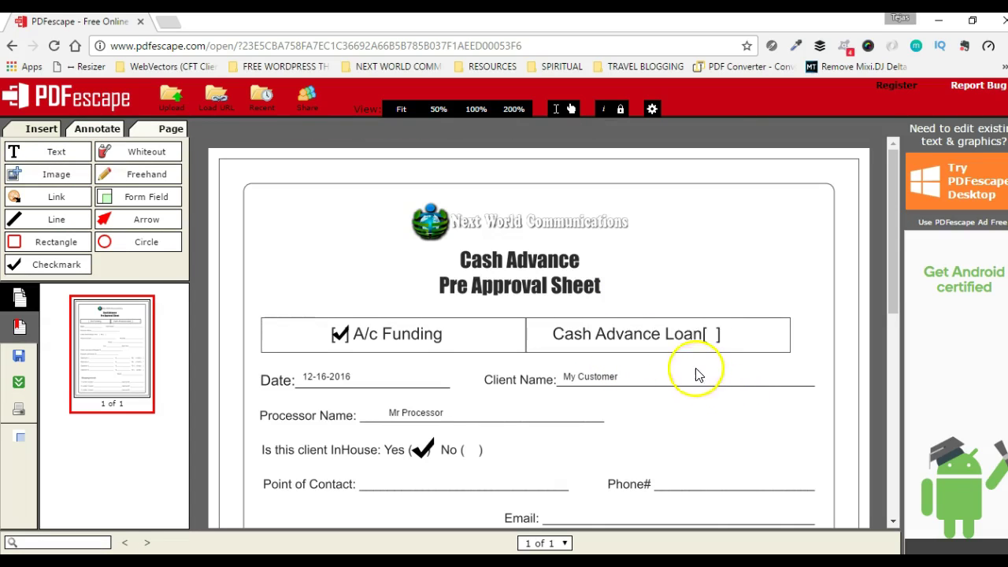
Load the home image from the 96x96 subfolder of the png folder with the Add Image Tool
scroll(658, 303, down, 3)
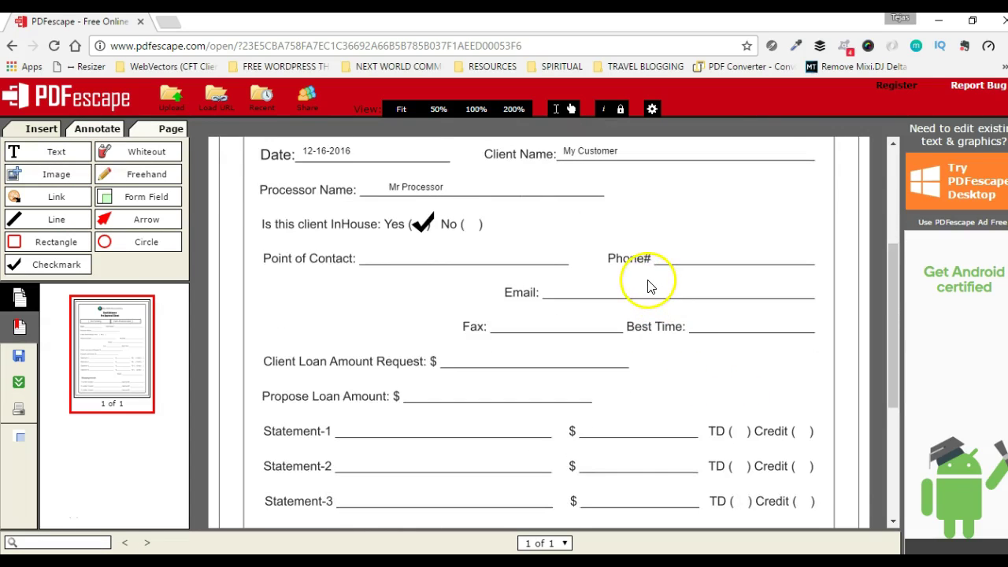
scroll(647, 286, up, 3)
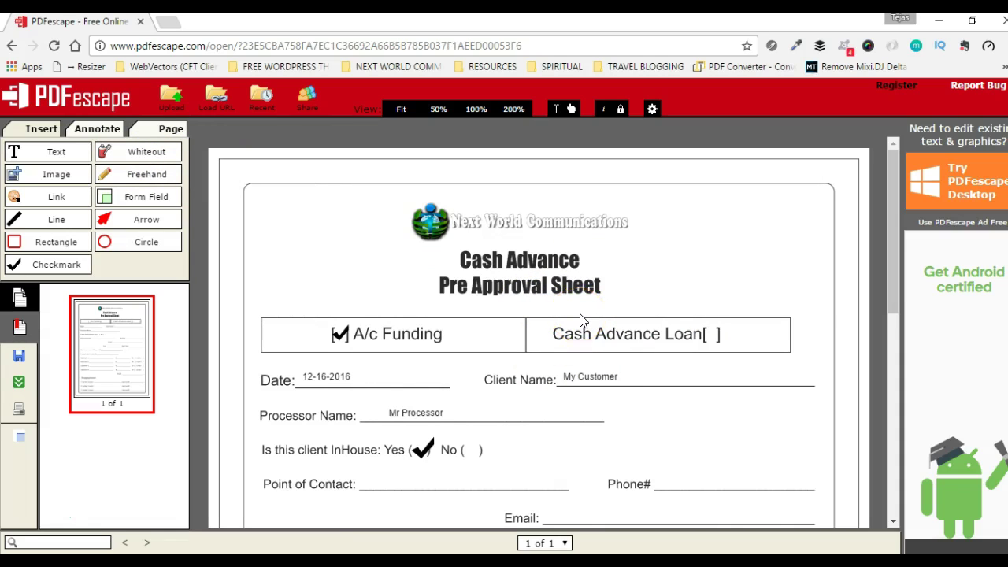
scroll(580, 319, down, 3)
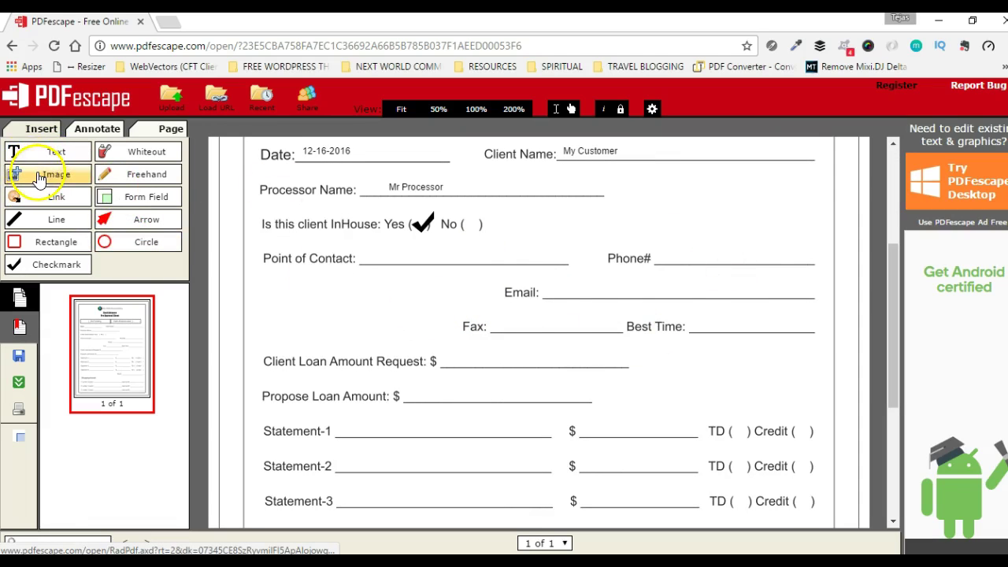
scroll(612, 293, down, 4)
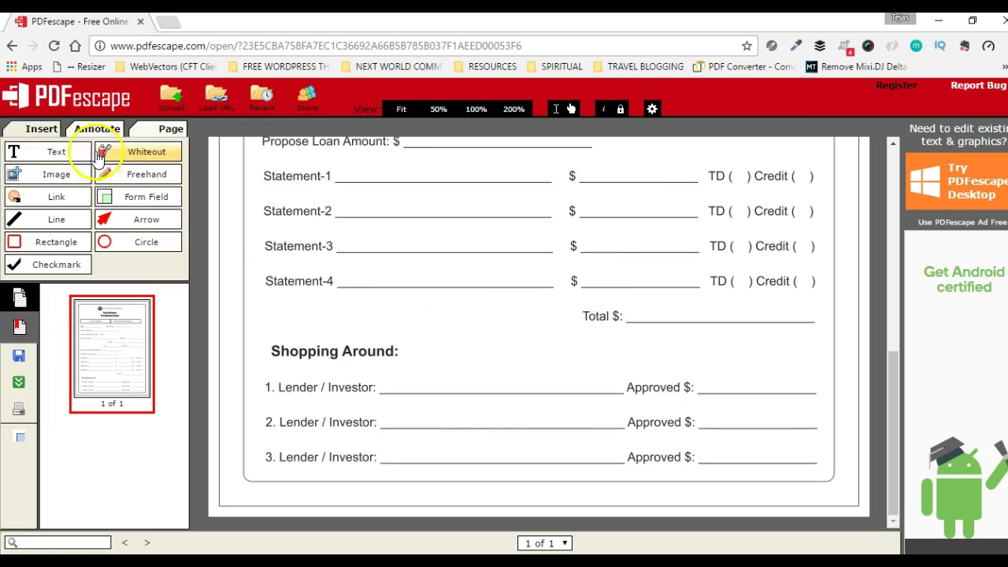
click(47, 180)
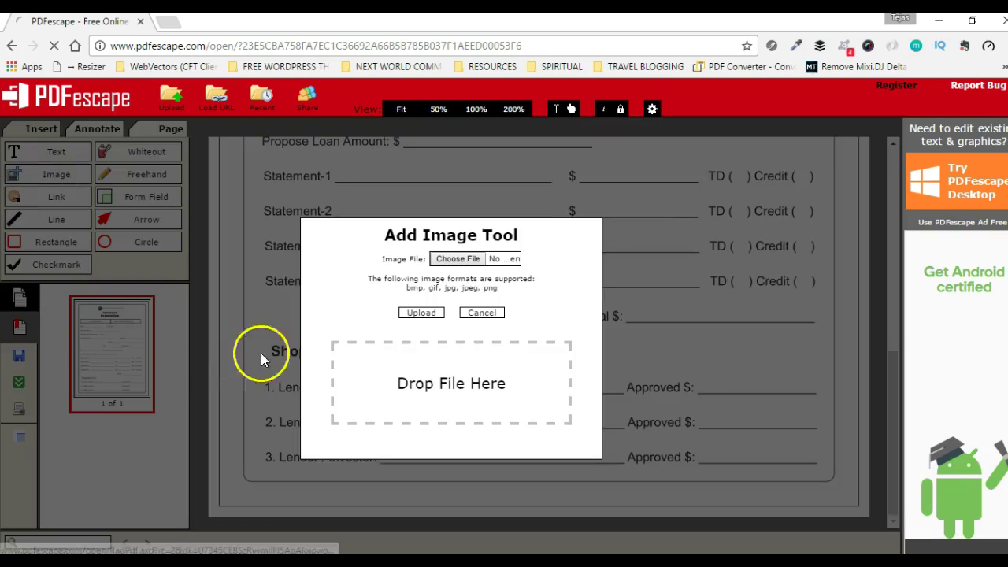
click(457, 260)
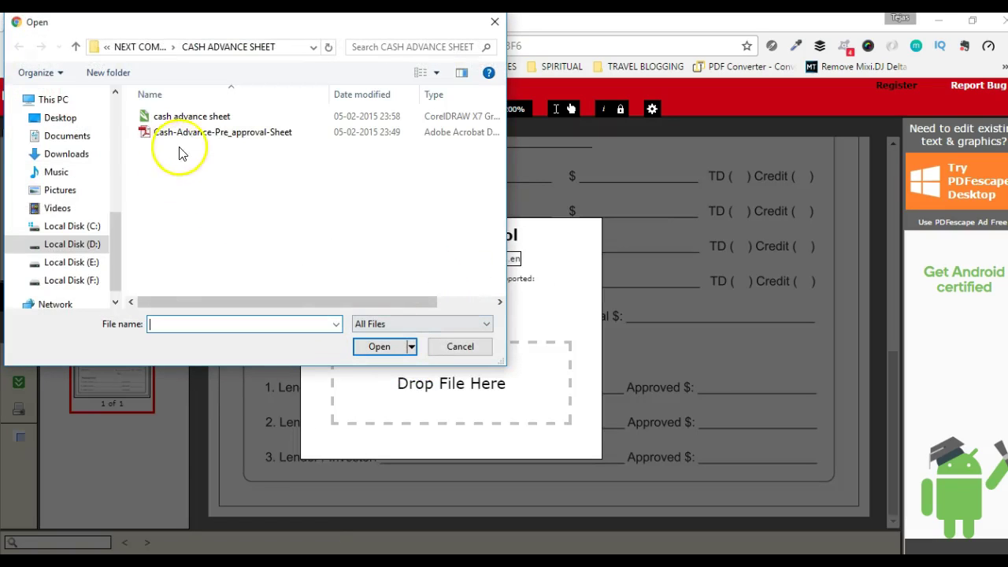
click(77, 47)
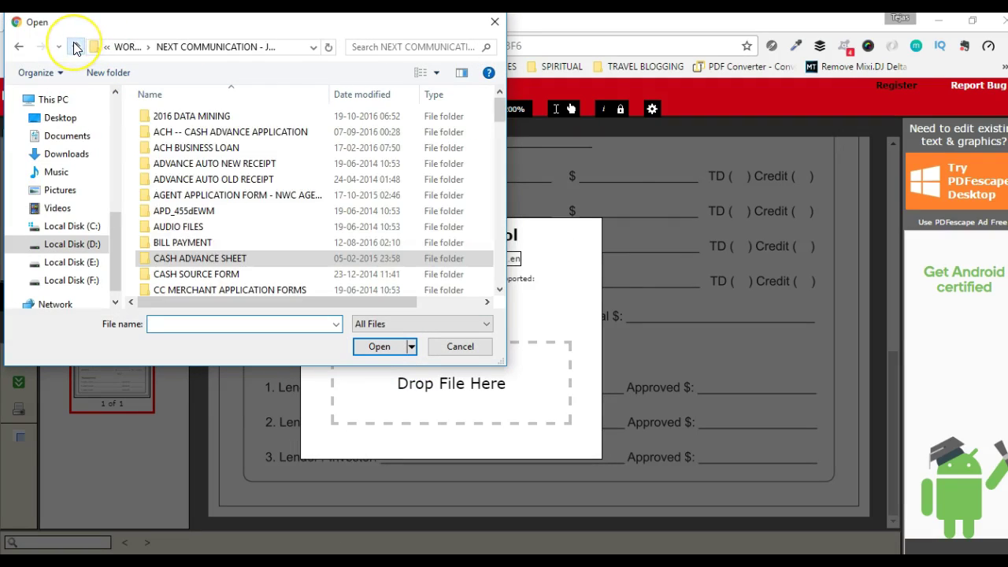
scroll(181, 196, down, 10)
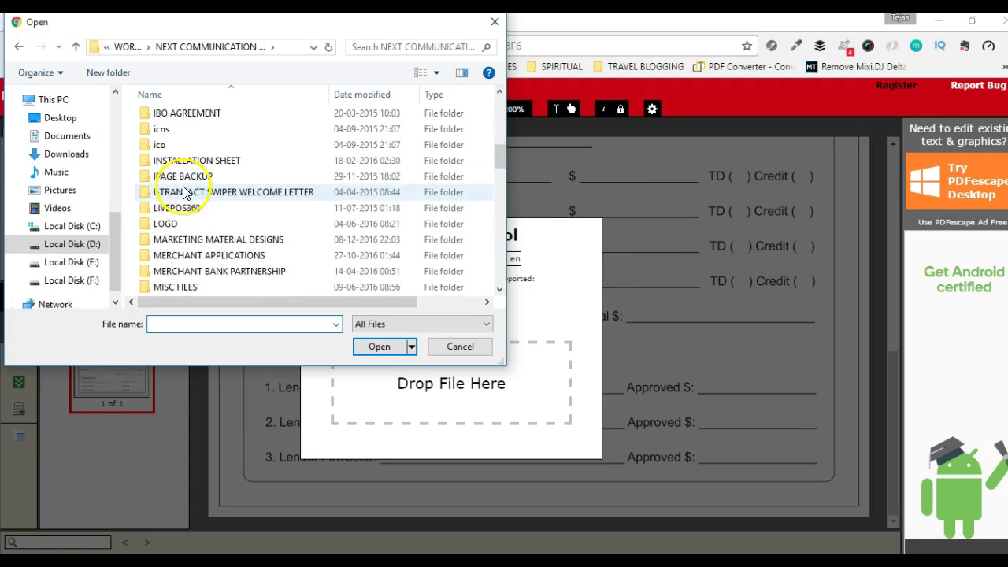
scroll(180, 201, down, 6)
scroll(168, 202, up, 3)
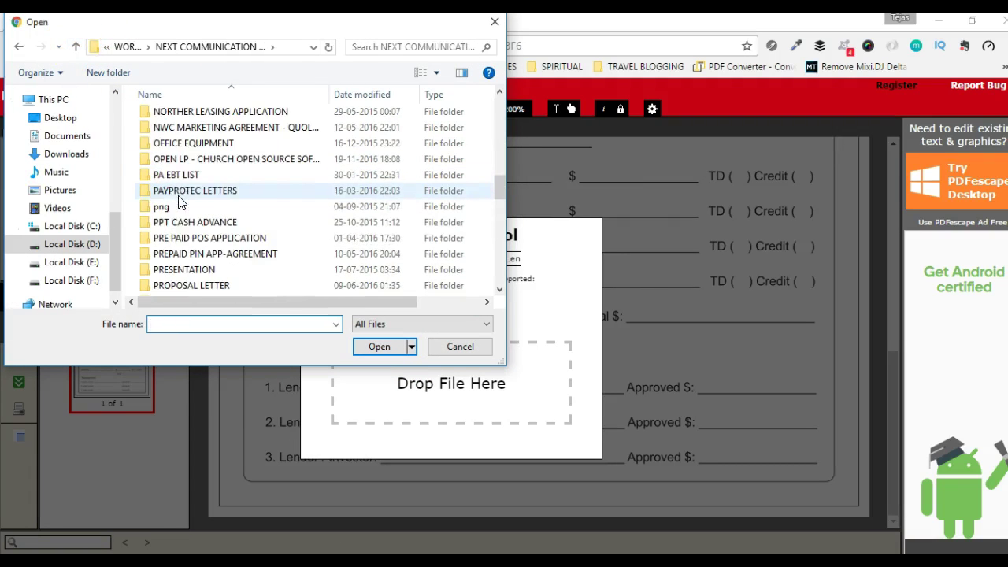
double_click(160, 209)
click(168, 165)
double_click(167, 164)
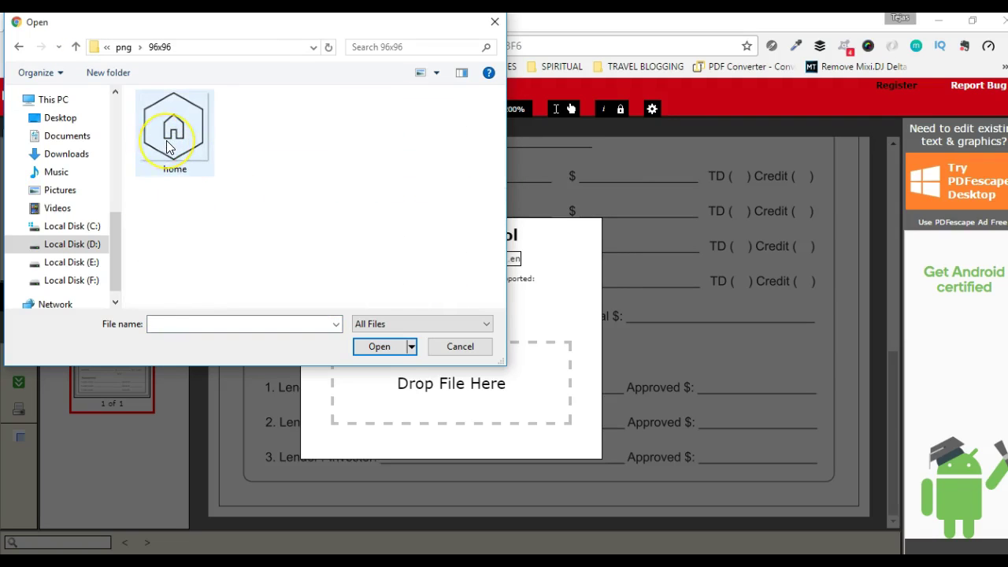
click(166, 140)
click(377, 345)
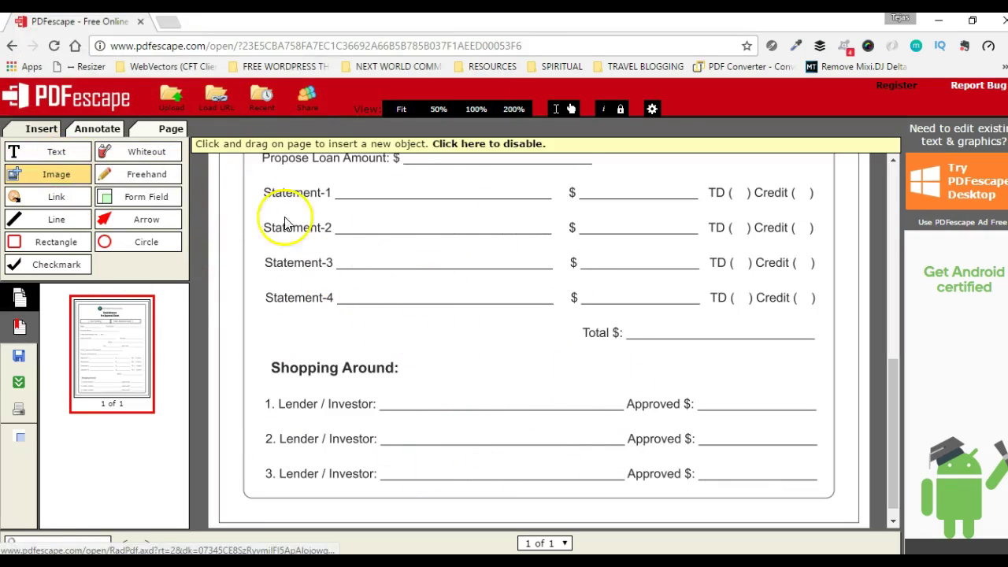
Place the home image beside the Shopping Around heading, shrink it slightly, and move it into the gap below the Statement-4 line
click(426, 338)
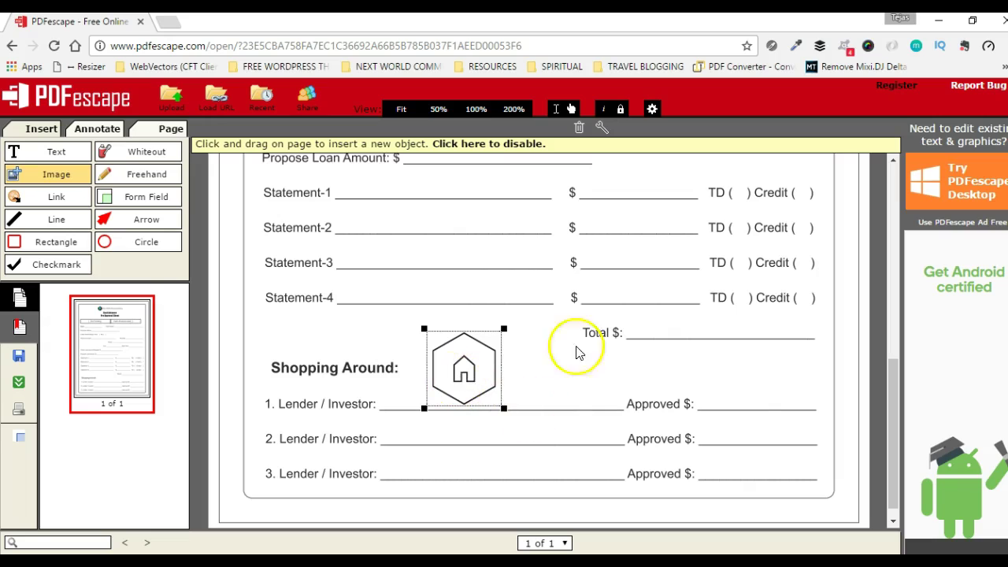
click(463, 143)
click(56, 174)
click(591, 457)
drag(446, 342, 428, 317)
mouse_move(480, 366)
mouse_down()
mouse_move(445, 334)
mouse_move(463, 345)
mouse_move(455, 330)
mouse_move(495, 389)
mouse_move(465, 343)
mouse_move(480, 359)
mouse_move(473, 355)
mouse_up()
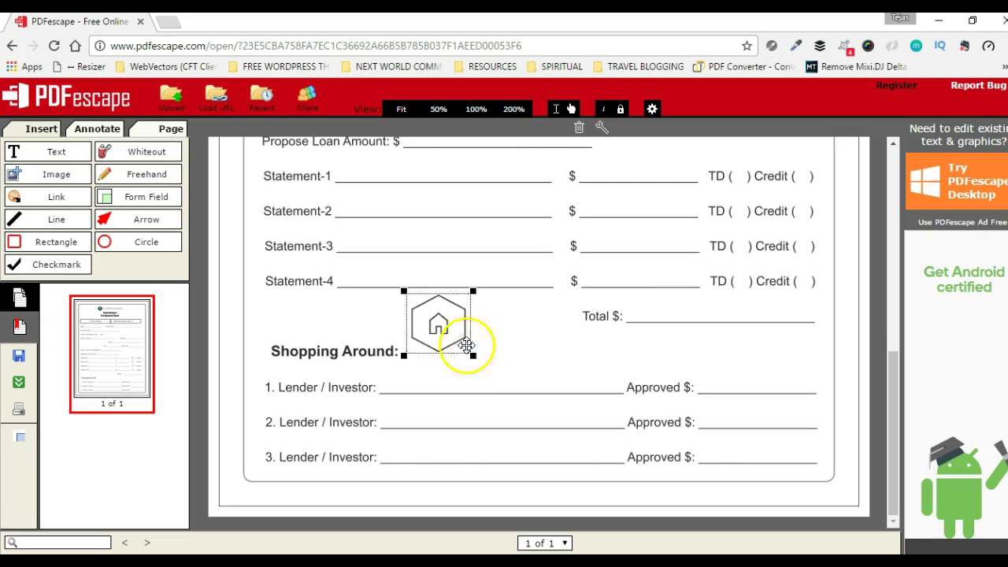
drag(451, 332, 505, 336)
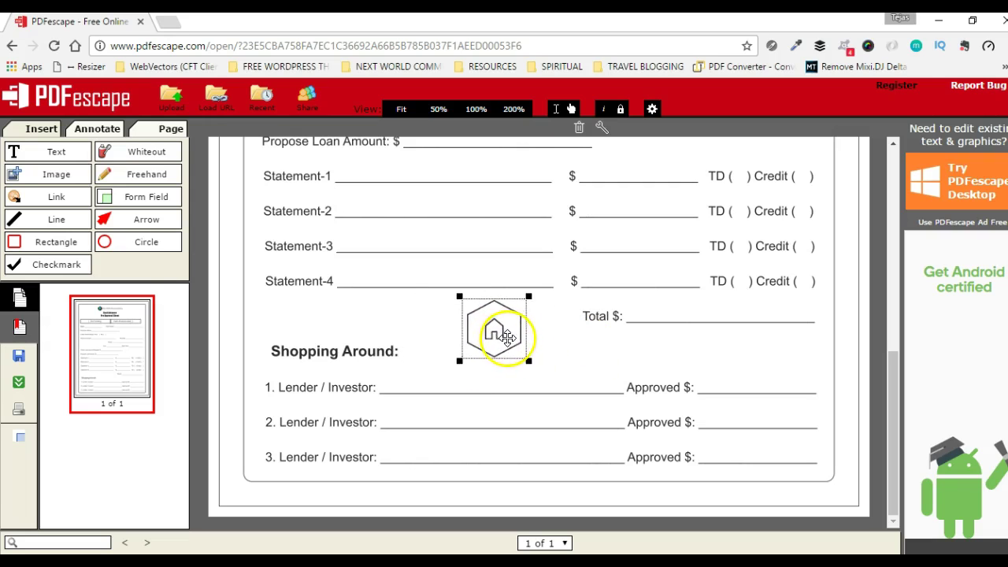
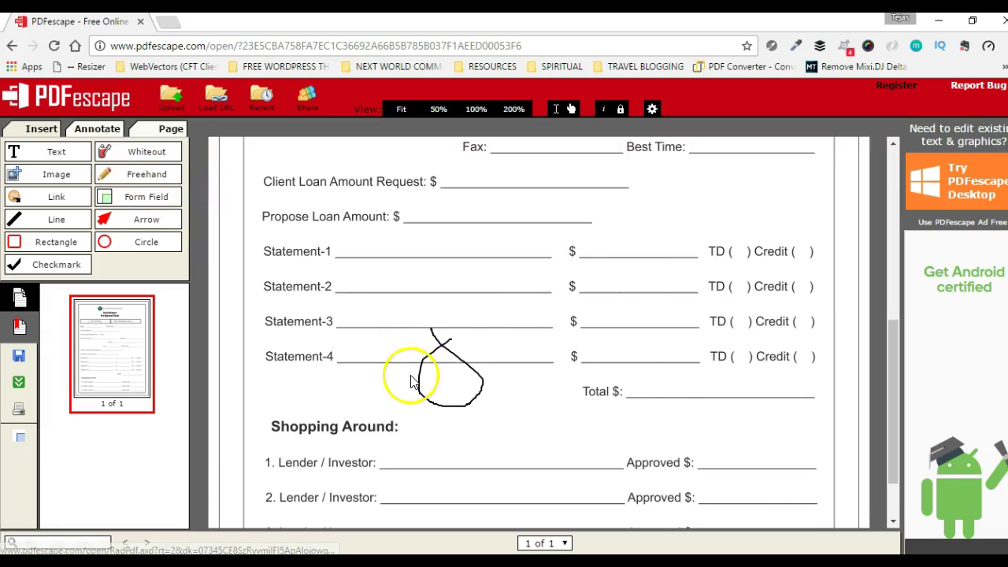
Delete the freehand scribble drawn across the Statement-4 line
click(419, 378)
key(Delete)
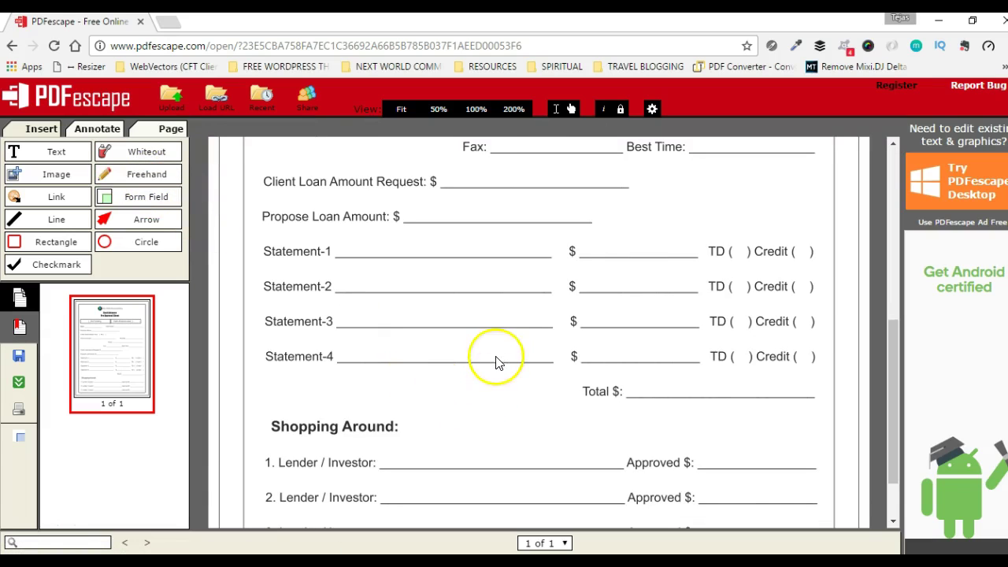
Draw a freehand loop around the Cash Advance Loan[ ] label and stop drawing
scroll(500, 360, up, 5)
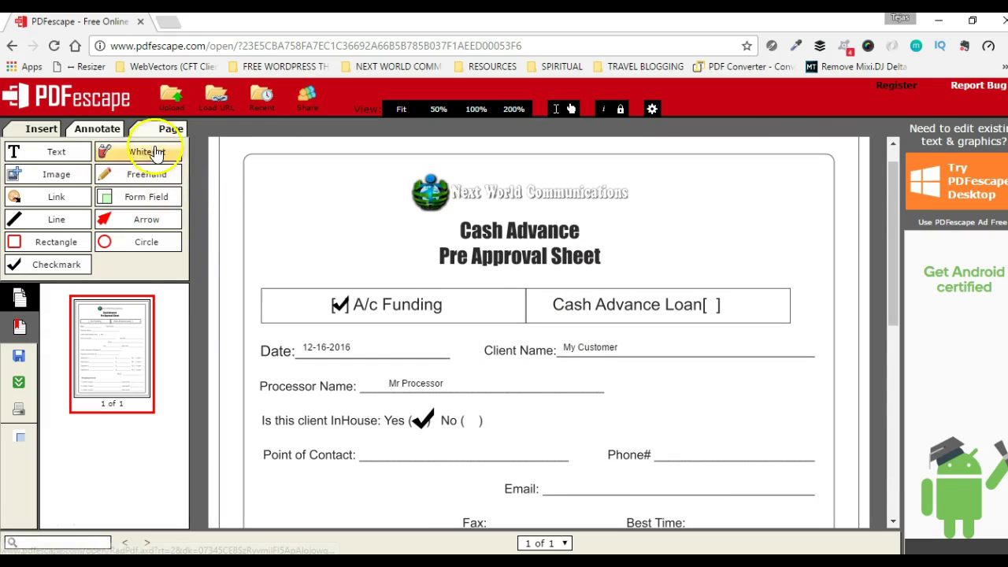
click(148, 180)
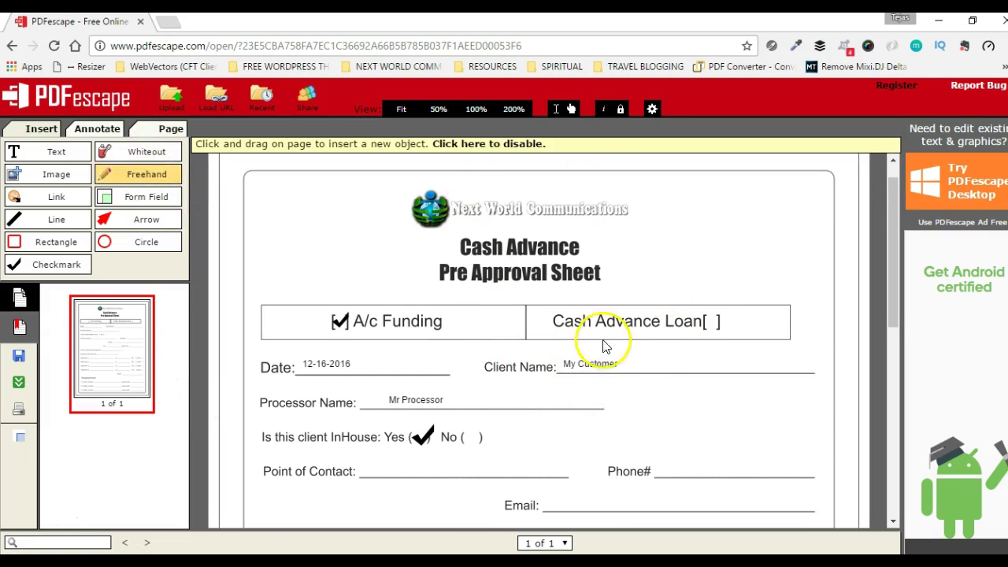
mouse_move(687, 303)
mouse_down()
mouse_move(520, 300)
mouse_move(691, 387)
mouse_move(625, 284)
mouse_move(595, 278)
mouse_up()
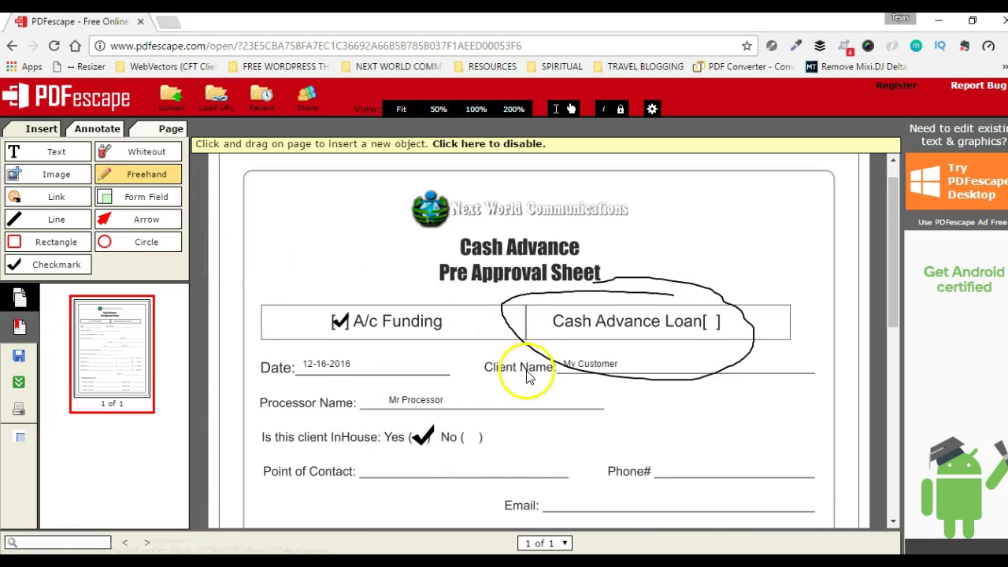
click(471, 144)
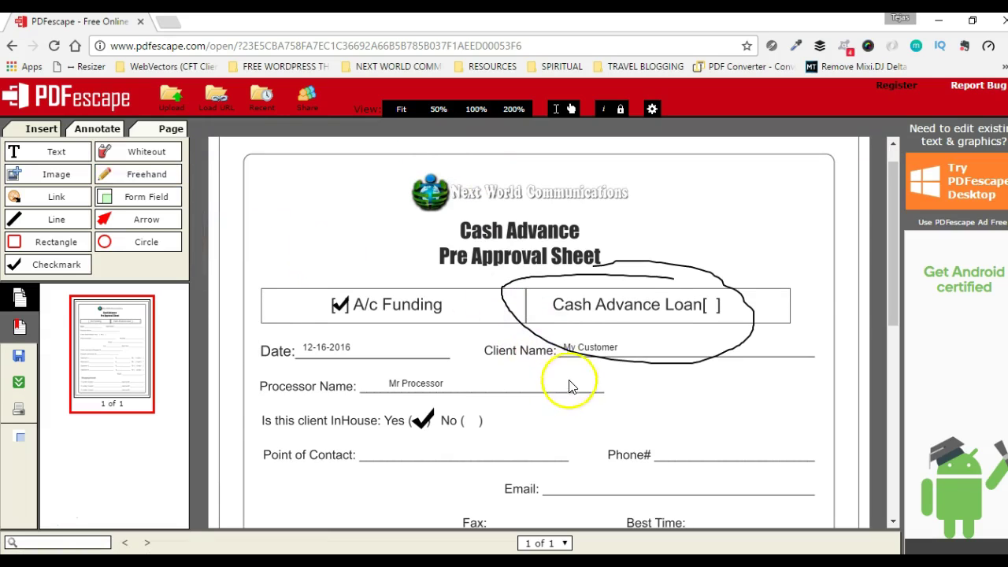
Delete the freehand loop drawn around the Cash Advance Loan[ ] label
click(574, 348)
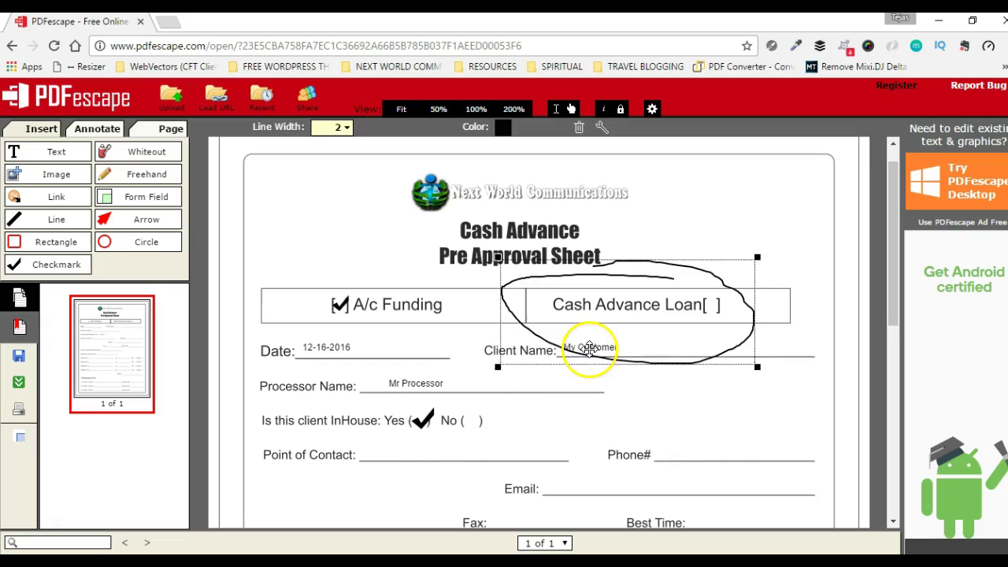
key(Delete)
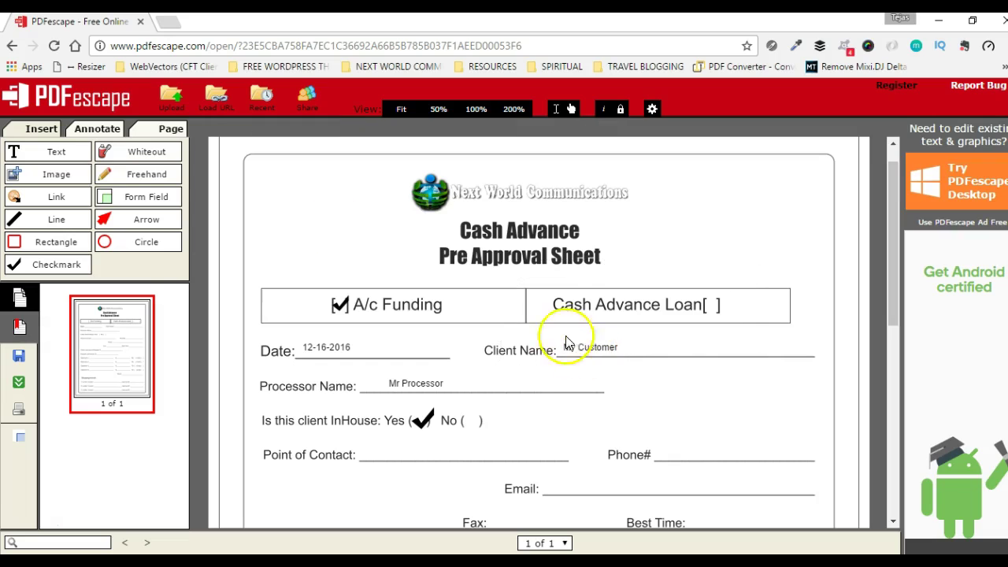
Draw a wide, flat ellipse over the Cash Advance Loan[ ] label with the Circle tool
click(144, 246)
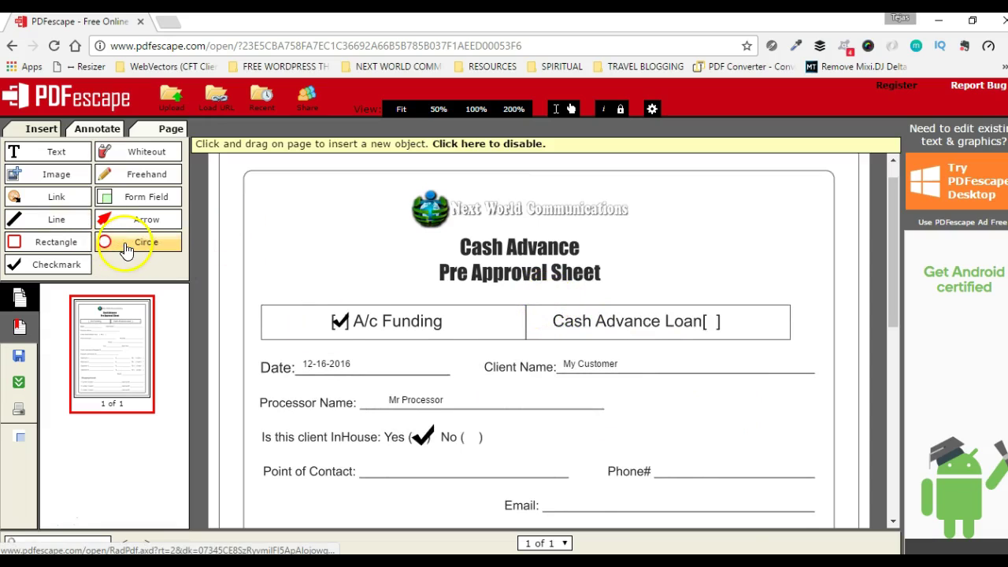
click(126, 249)
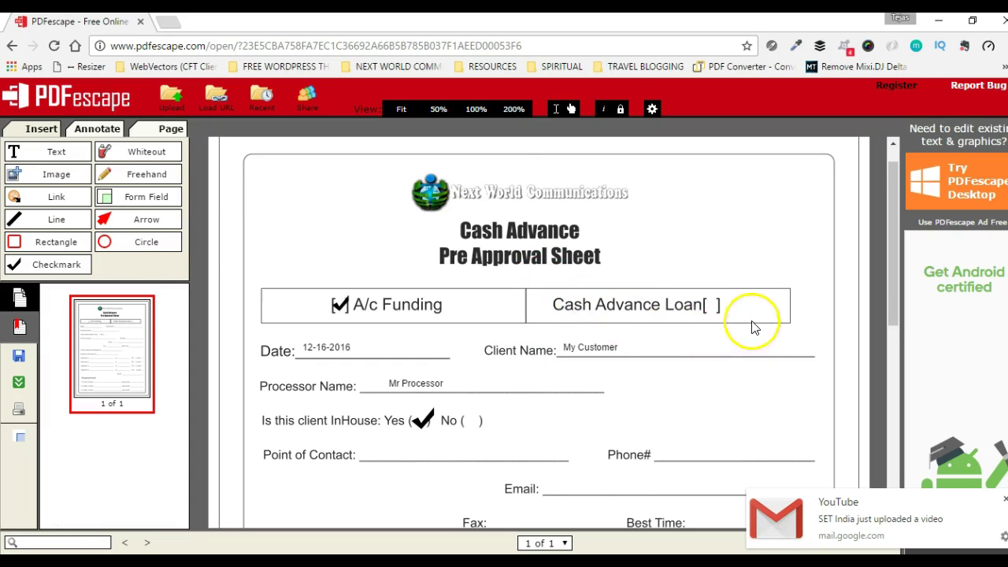
click(130, 241)
drag(544, 313, 766, 346)
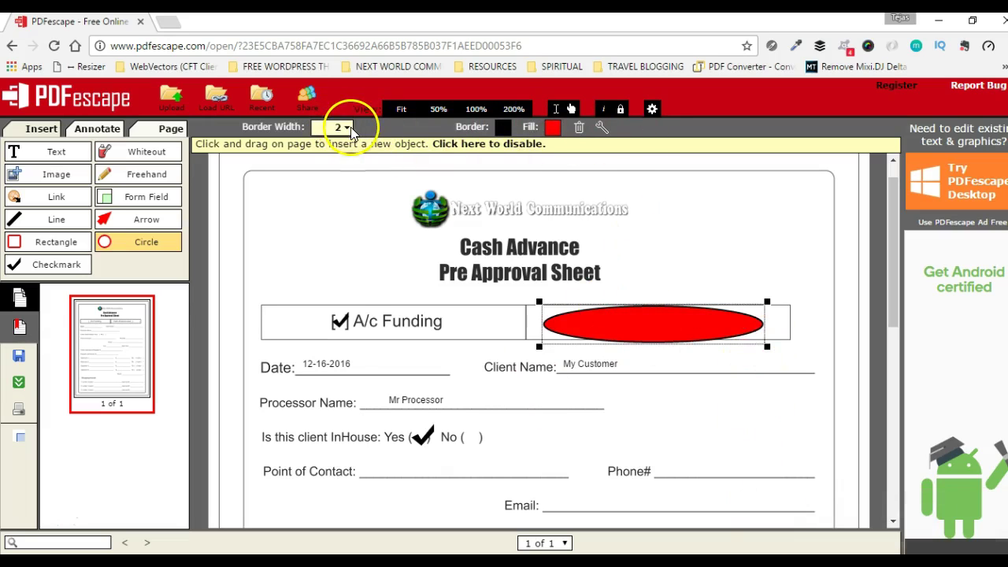
Set the ellipse's border width to 1, remove its fill, and shift it slightly up and left around the label
click(346, 128)
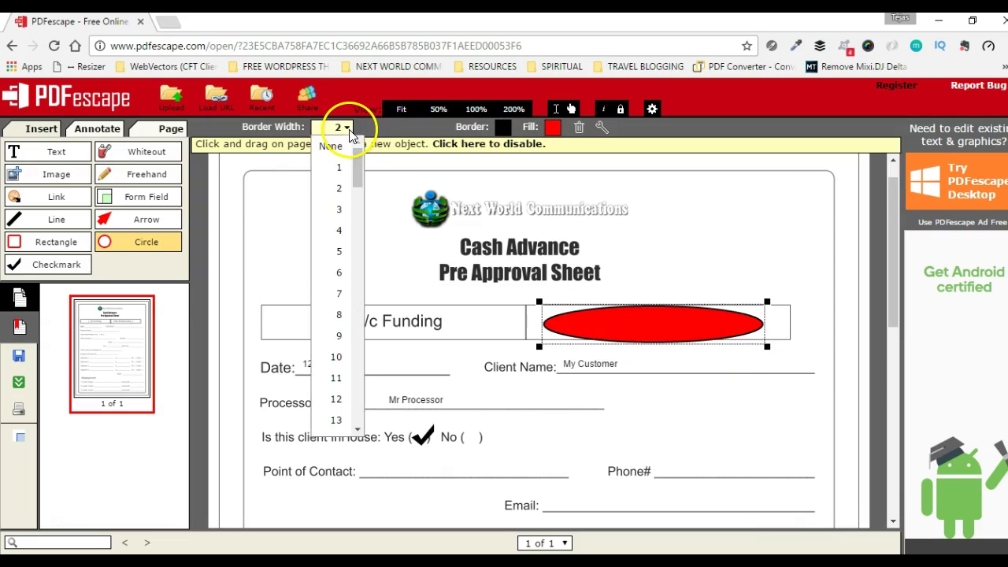
click(339, 168)
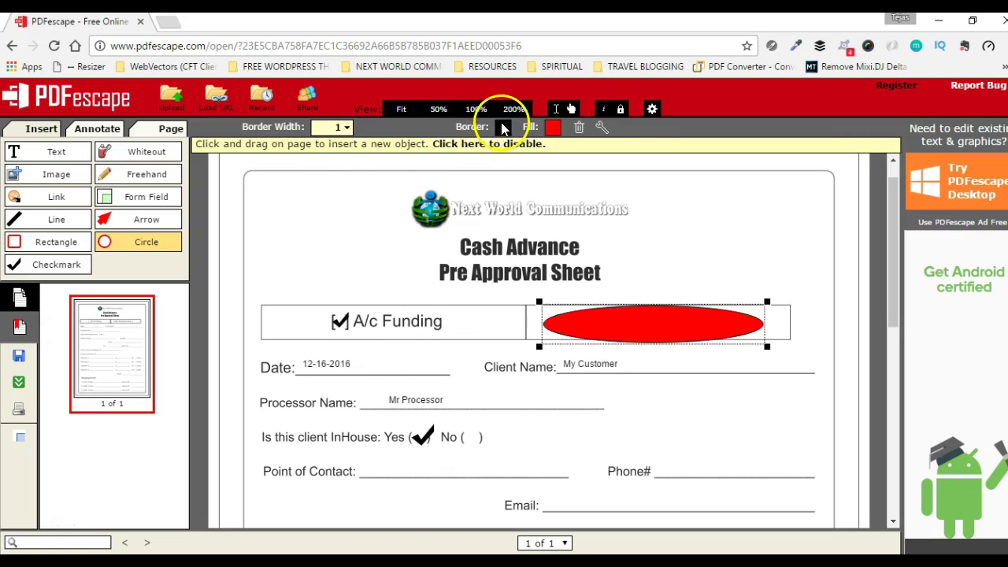
click(554, 129)
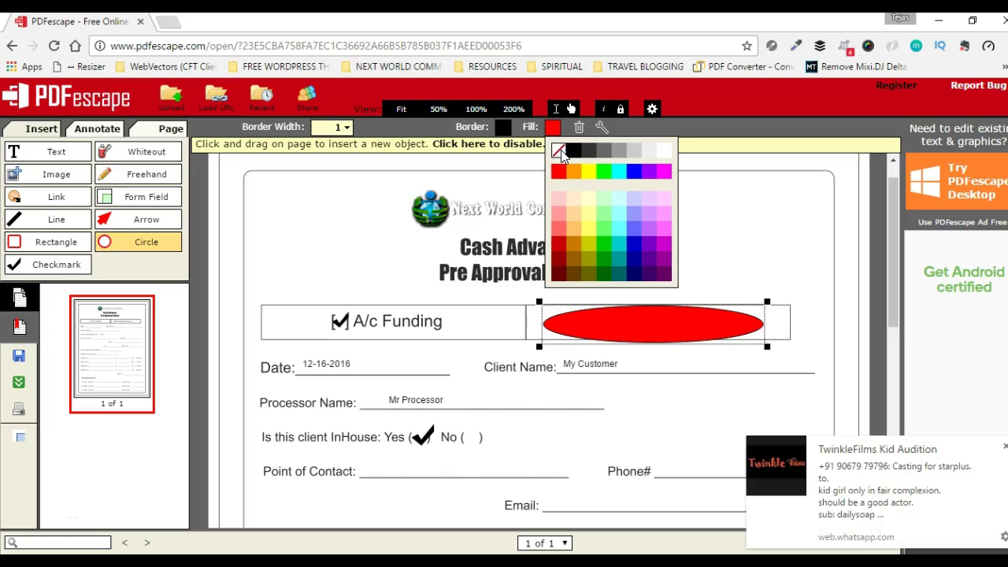
click(559, 150)
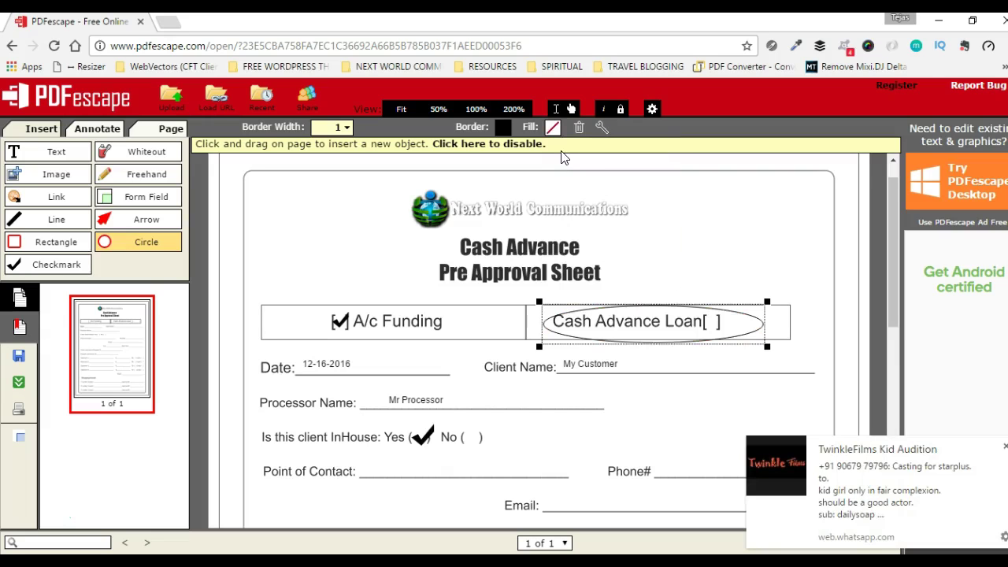
drag(650, 319, 643, 315)
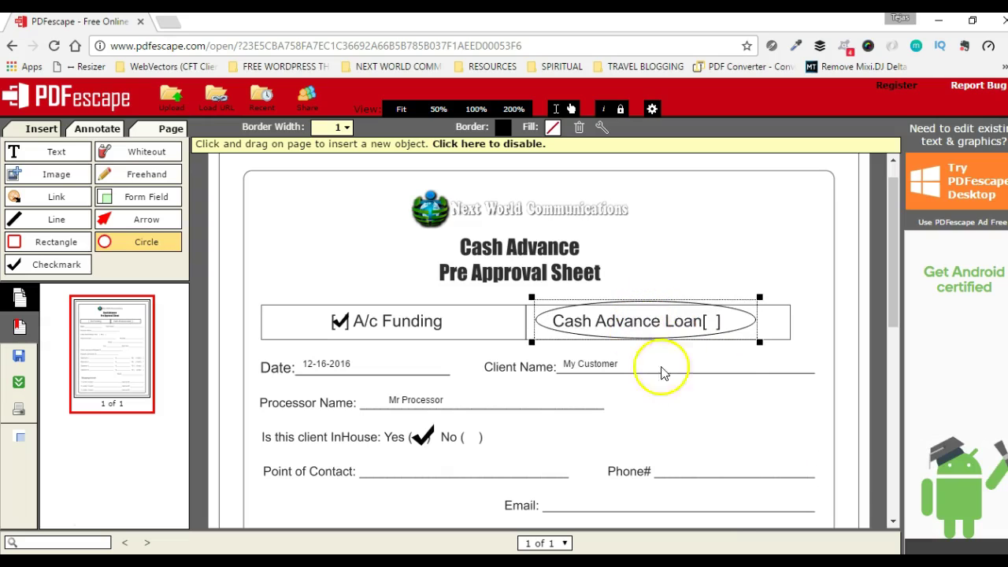
Try dark blue and dark yellow fills on the ellipse, and return it to no fill
click(553, 127)
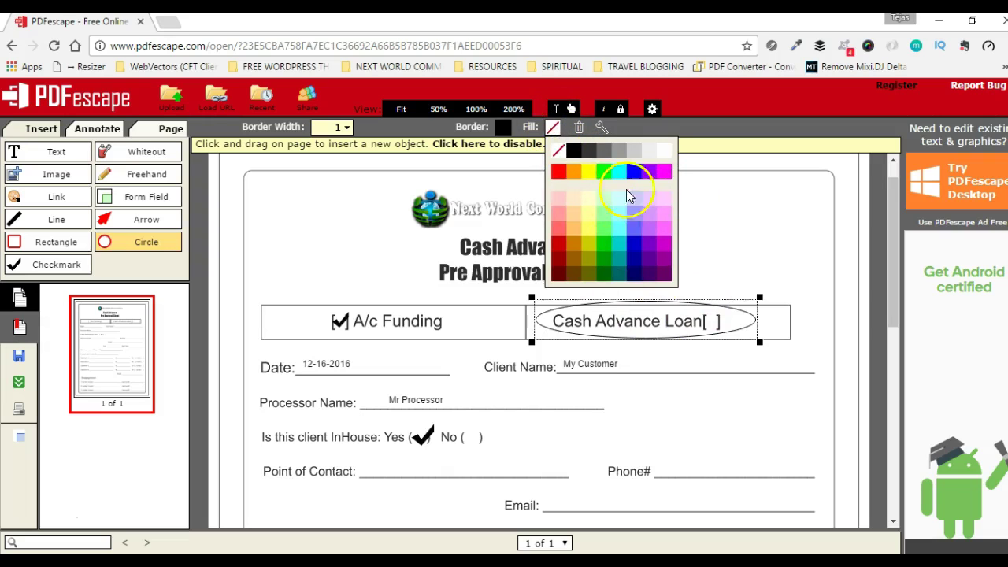
click(637, 247)
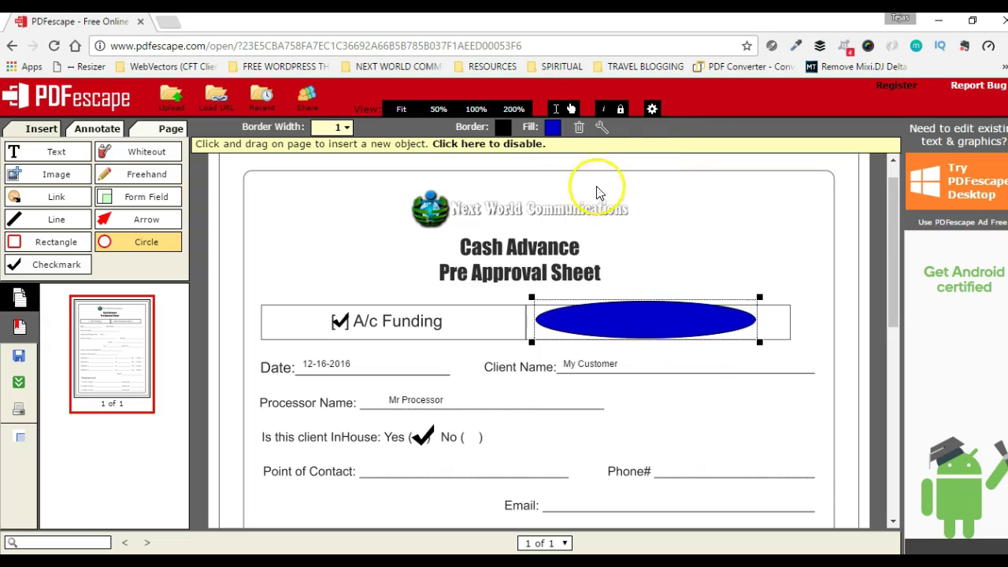
click(554, 127)
click(592, 246)
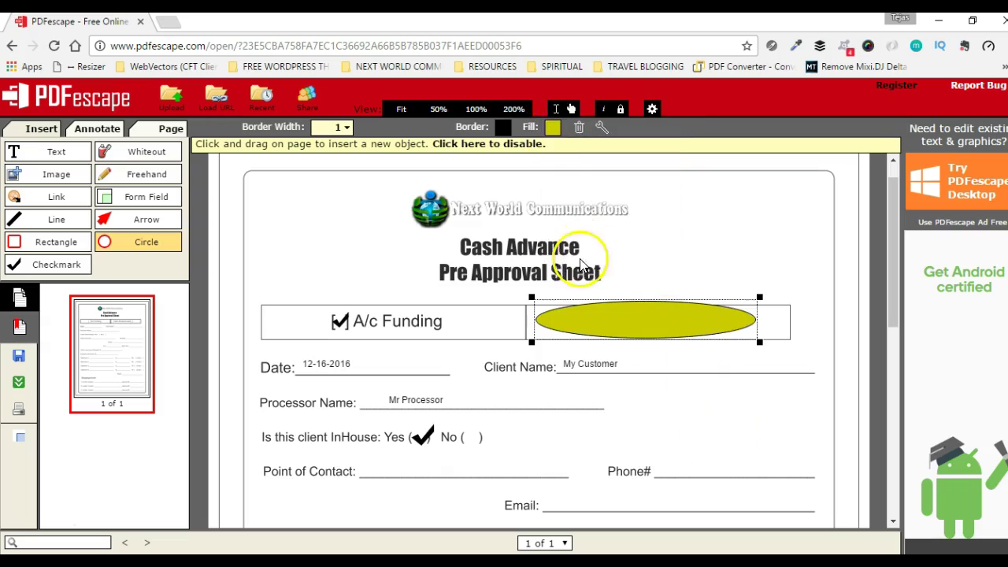
click(553, 128)
click(559, 151)
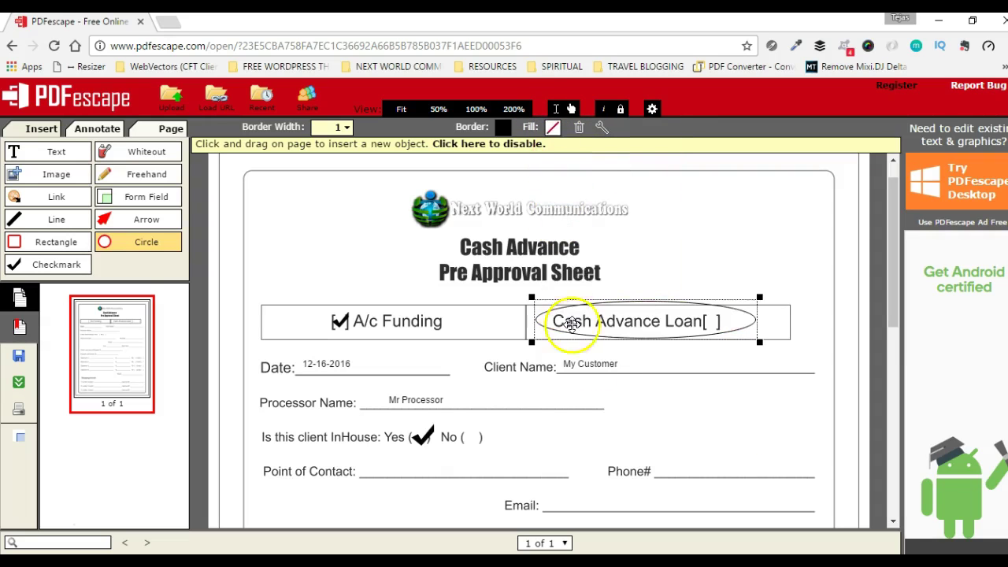
Give the ellipse a dark red border with width 4, and delete the ellipse
click(501, 128)
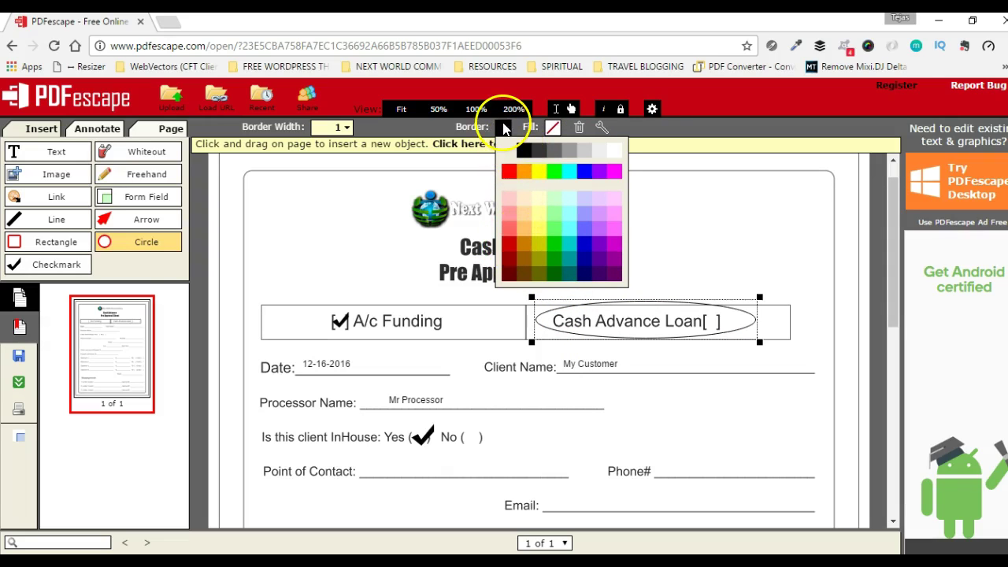
click(509, 247)
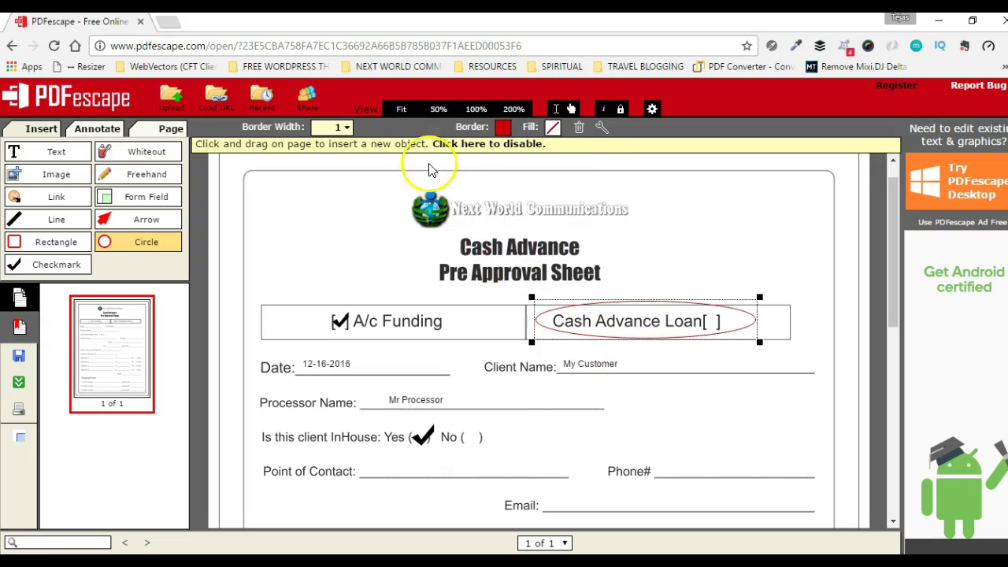
click(346, 127)
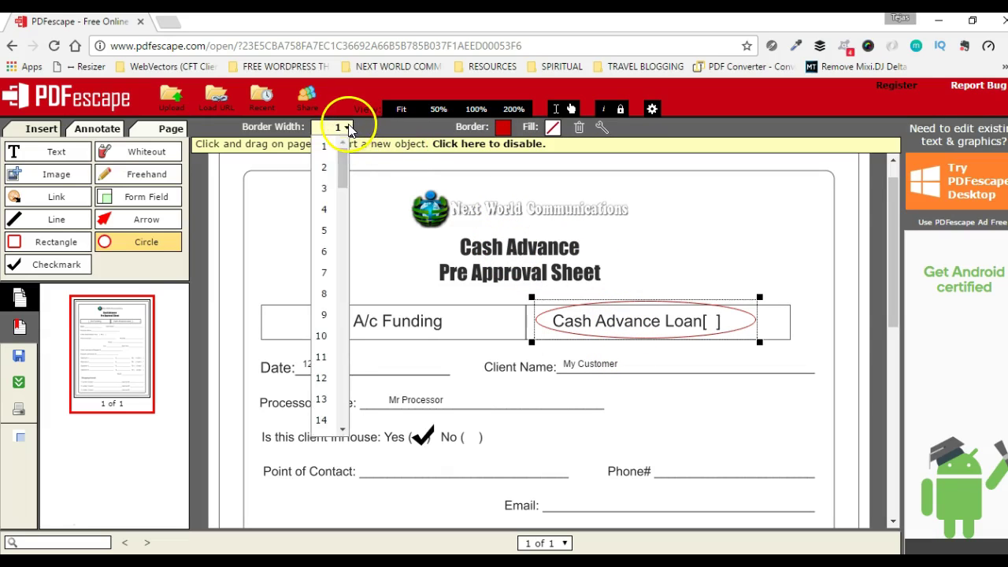
click(327, 209)
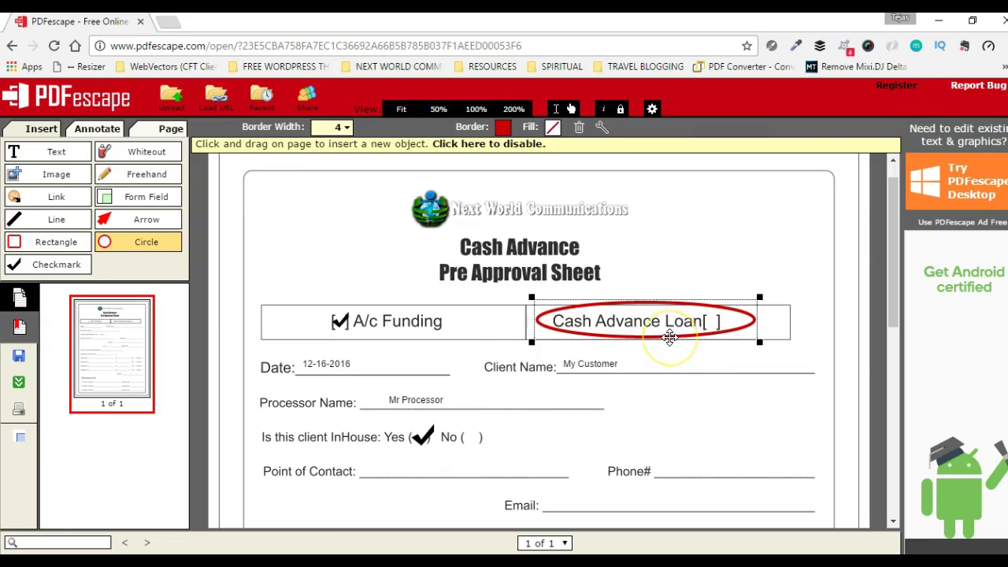
key(Delete)
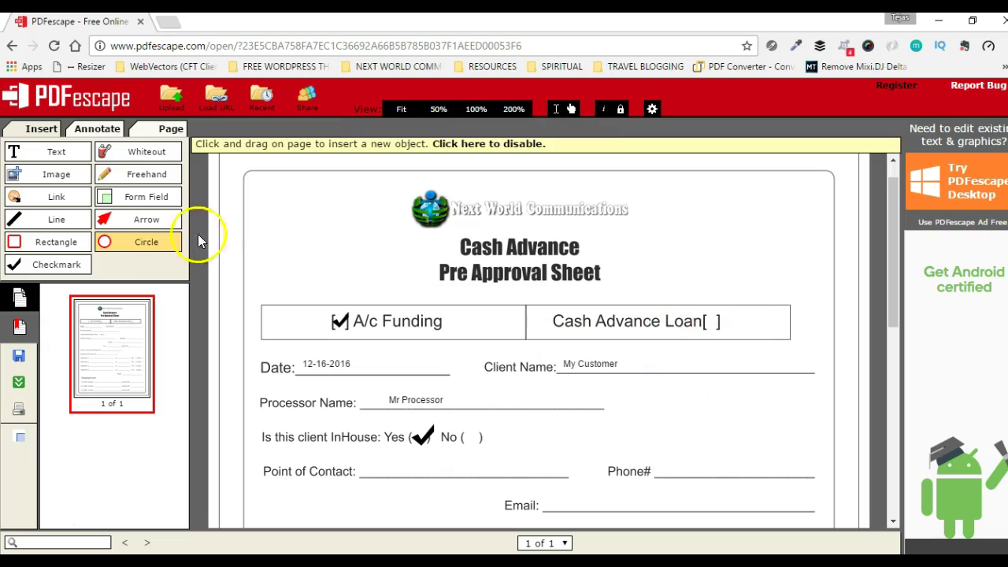
Draw a rectangle around the Cash Advance Loan[ ] label and set its border width to 3
click(51, 242)
drag(519, 293, 778, 360)
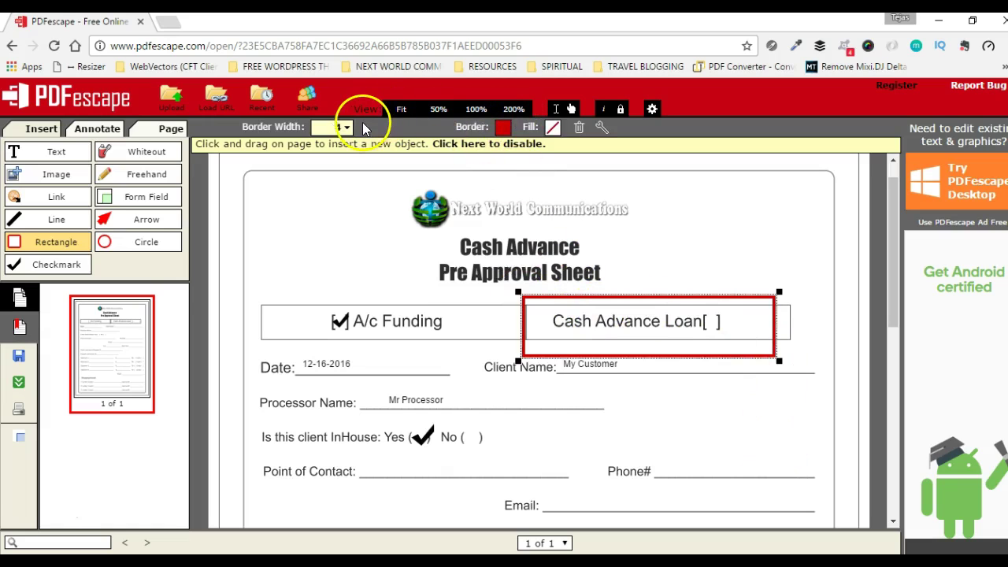
click(347, 127)
click(327, 186)
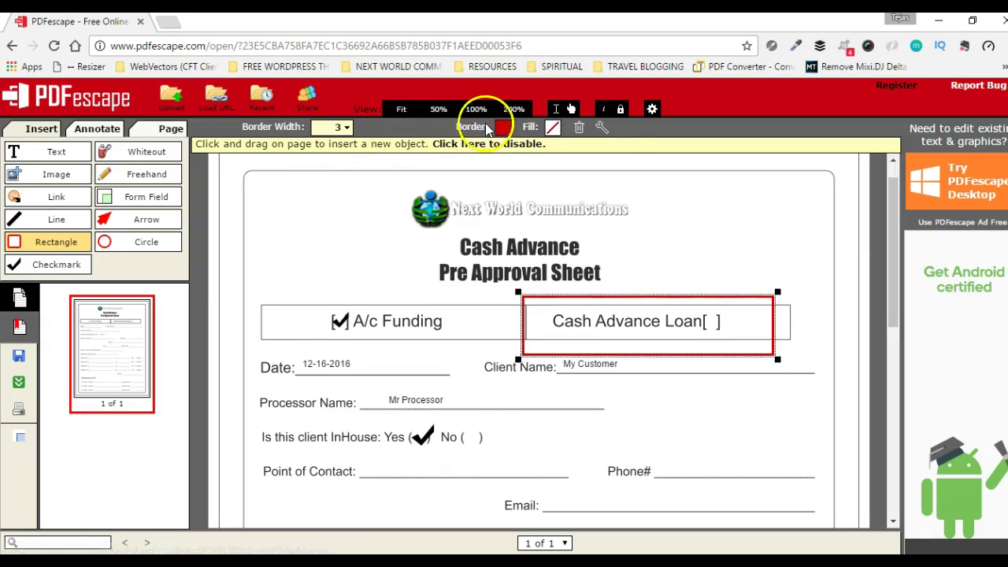
Give the rectangle a bright green border and yellow fill, and delete the rectangle
click(501, 128)
click(554, 172)
click(553, 127)
click(588, 171)
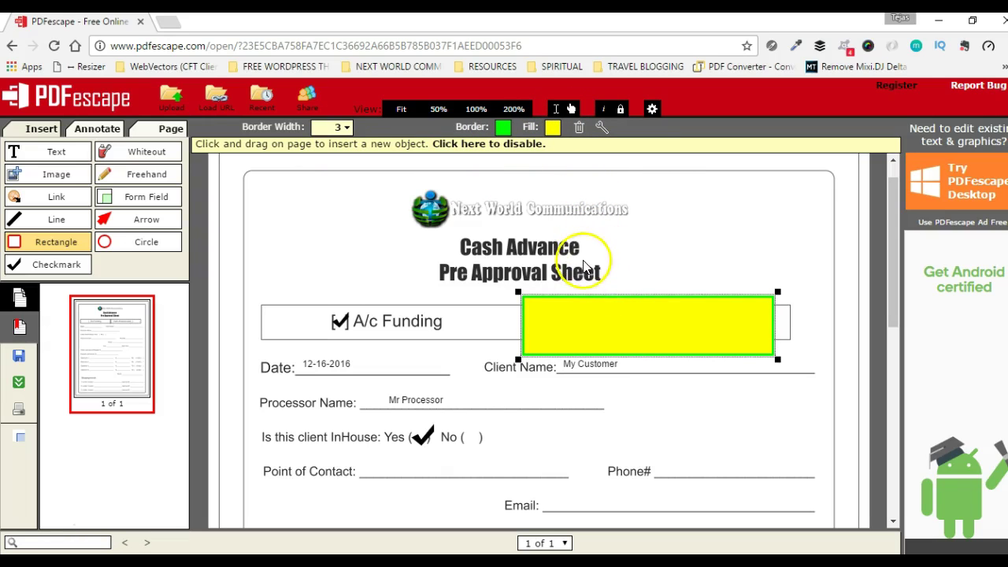
key(Delete)
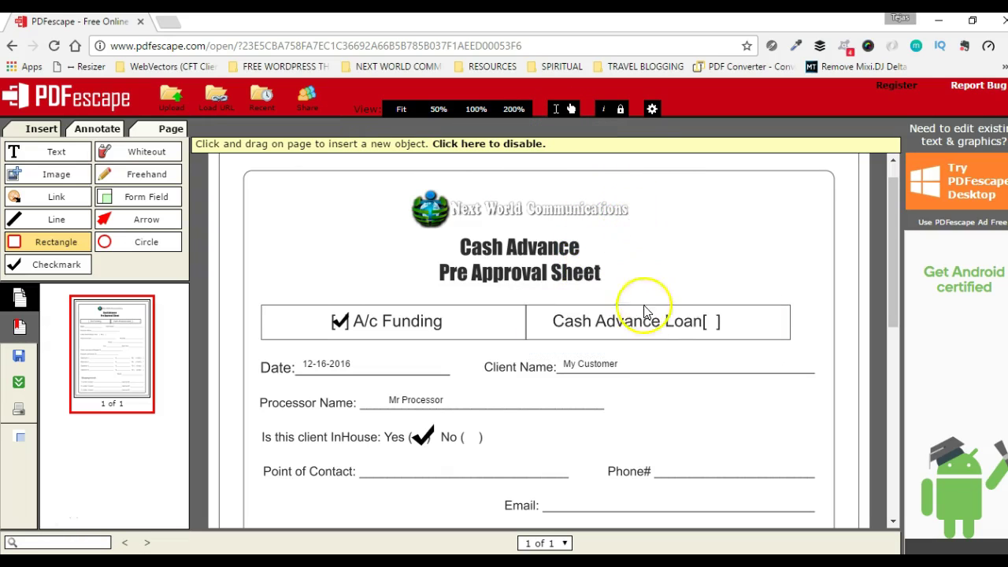
Draw and lengthen a line beneath the Pre Approval Sheet heading, and delete it
click(35, 222)
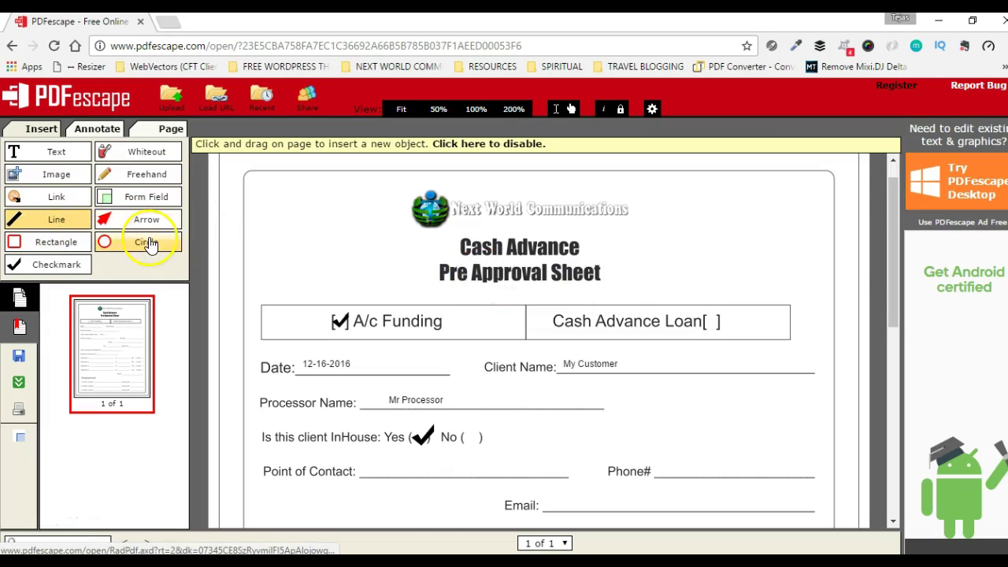
click(51, 249)
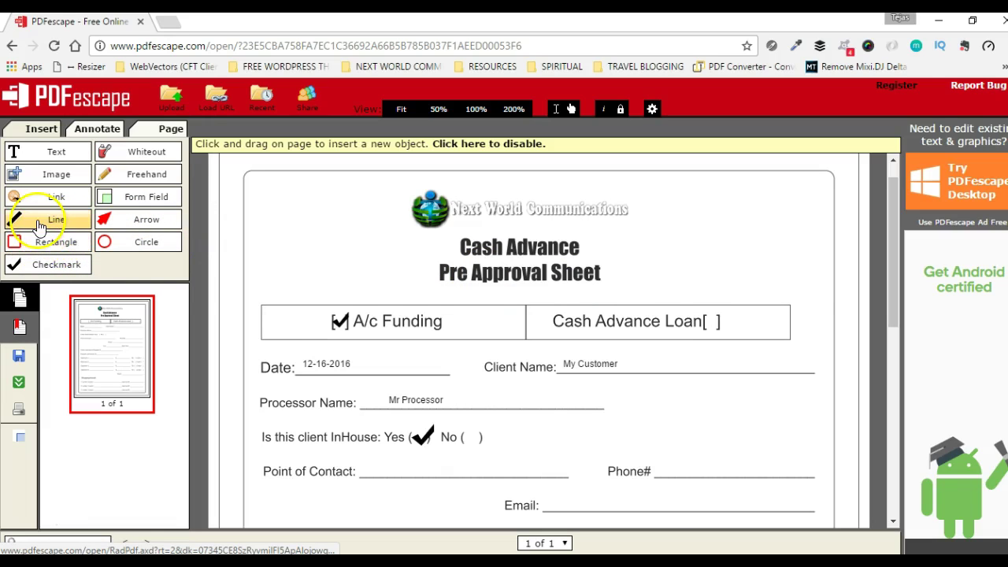
click(52, 220)
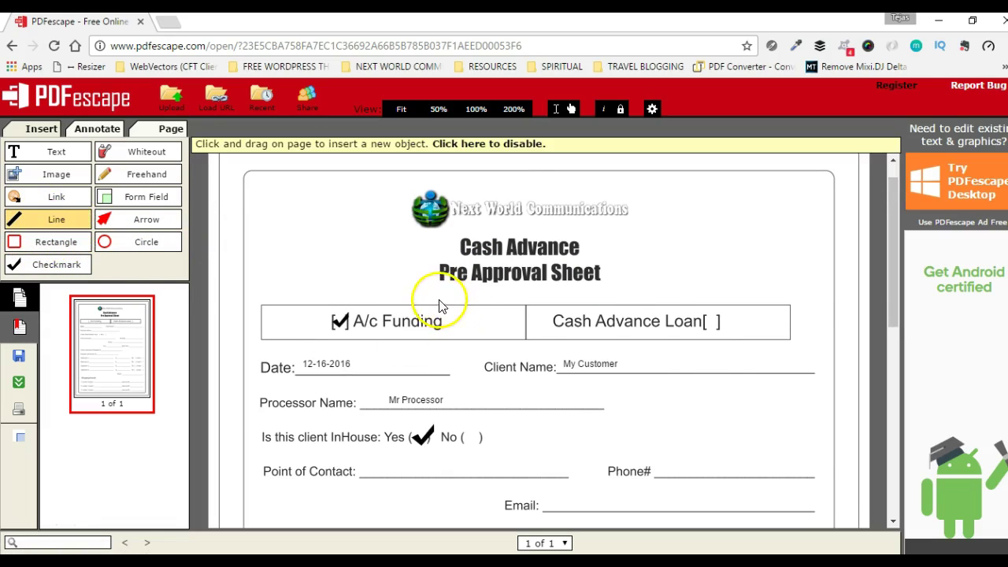
drag(442, 301, 621, 291)
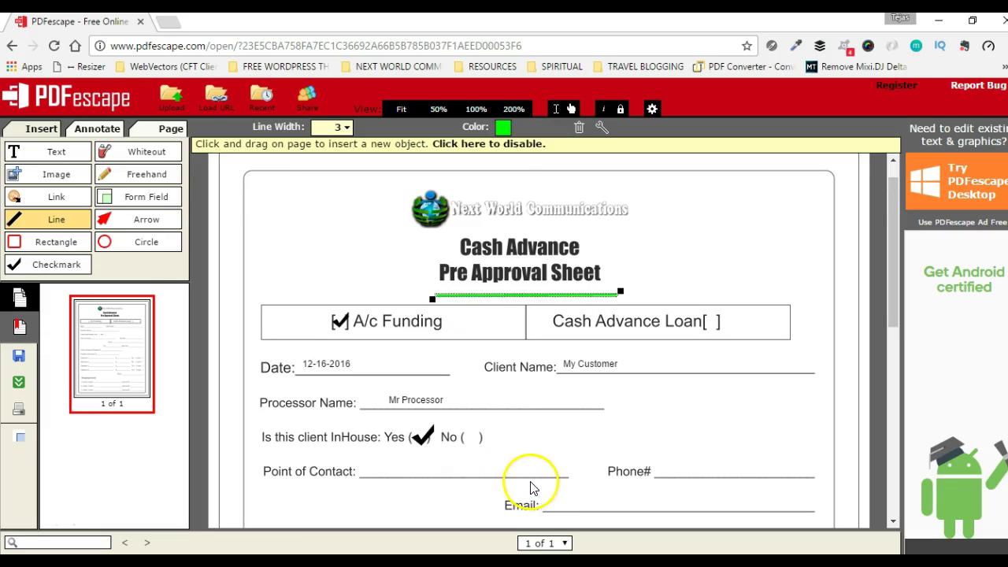
drag(622, 290, 656, 298)
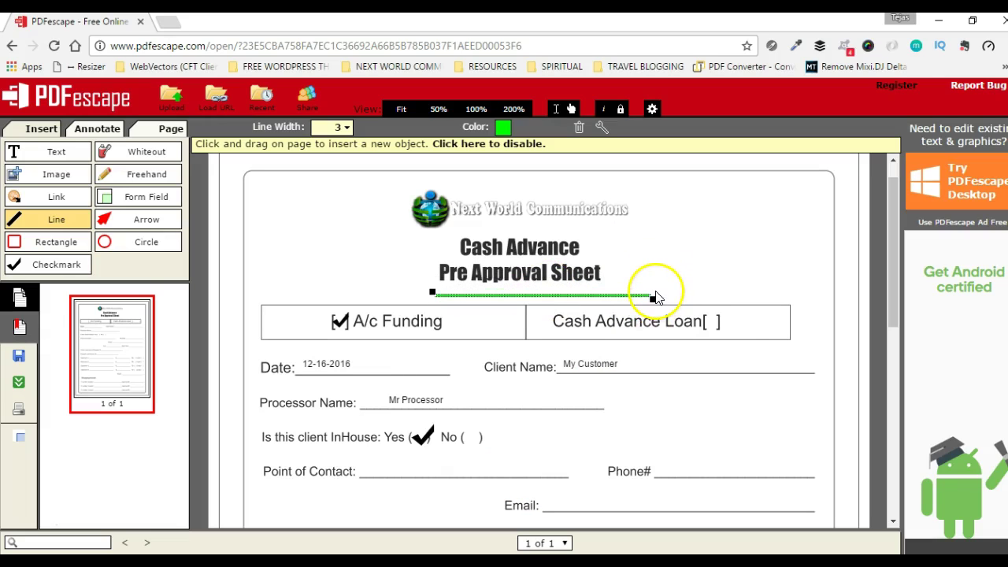
key(Delete)
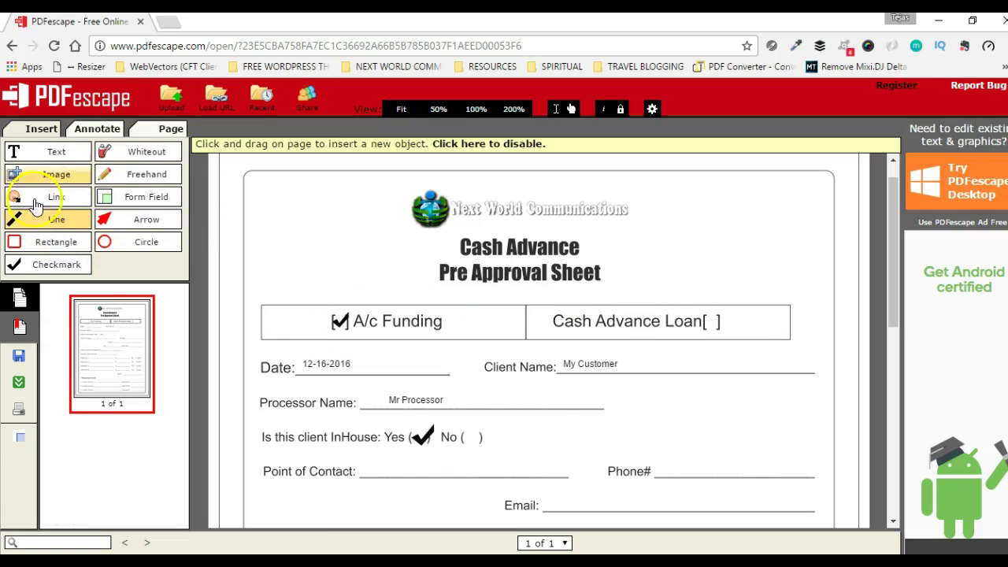
Add a sticky note reading "this is my note" in the blank area beside the Next World Communications logo, and stop inserting notes
click(41, 131)
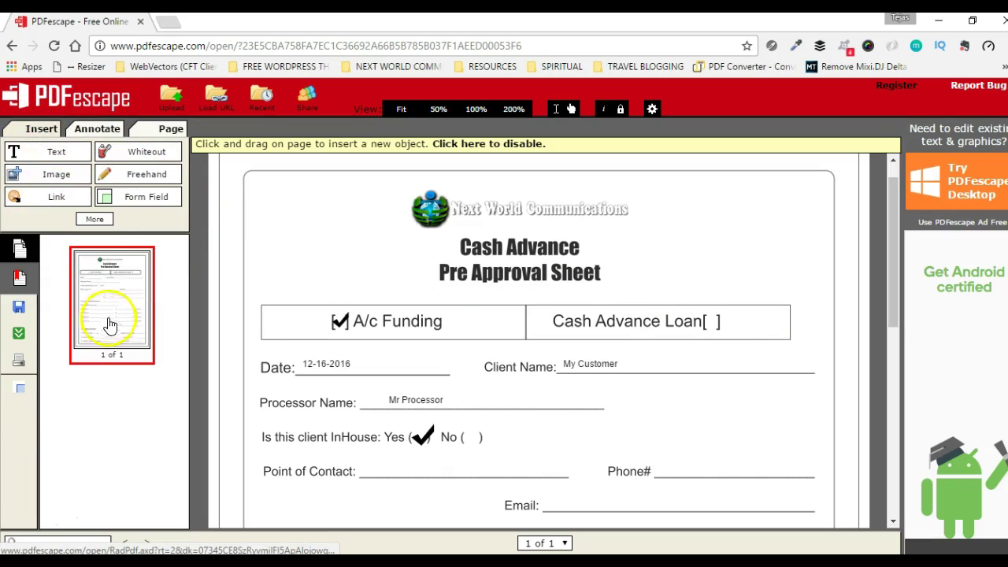
click(101, 135)
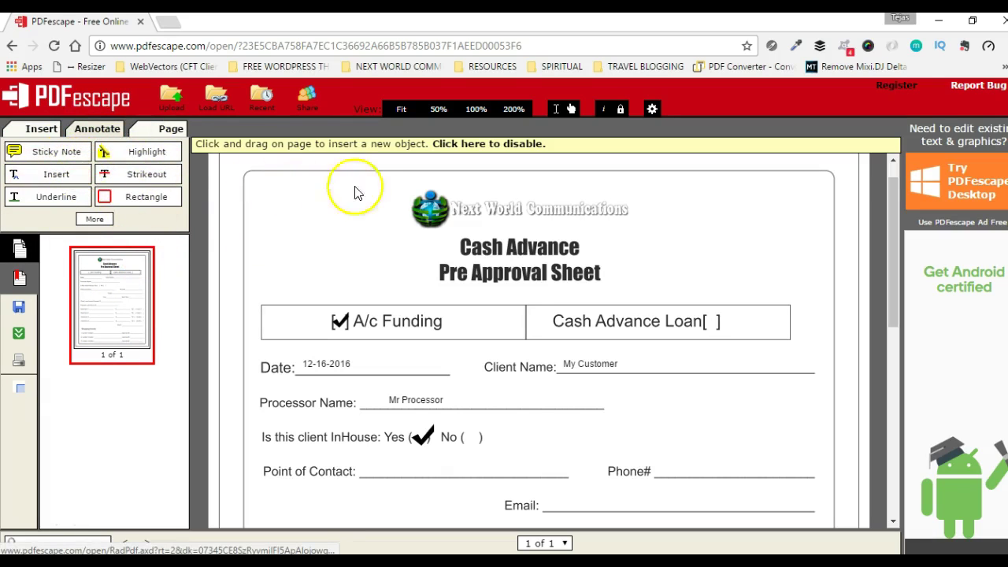
click(55, 152)
click(47, 152)
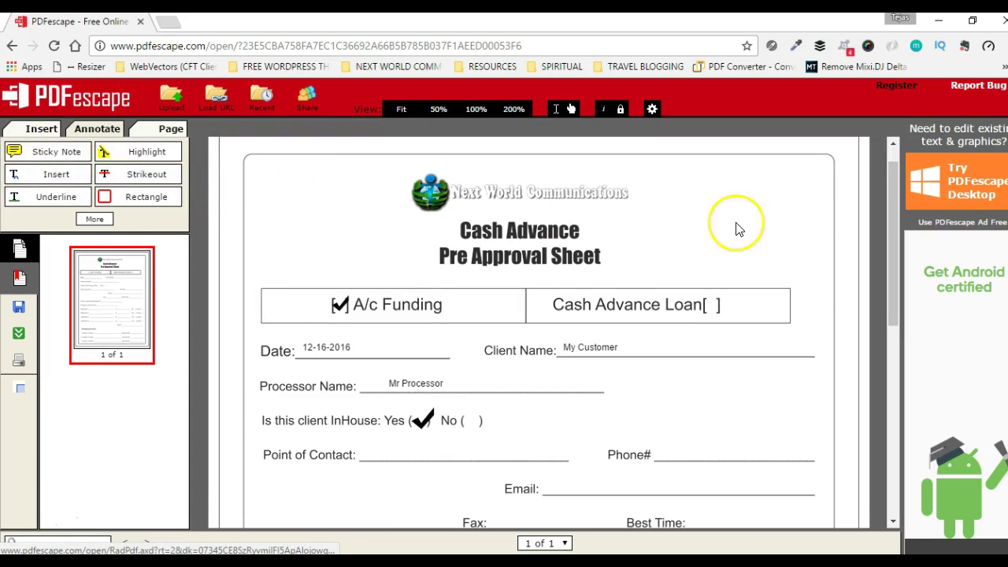
click(55, 152)
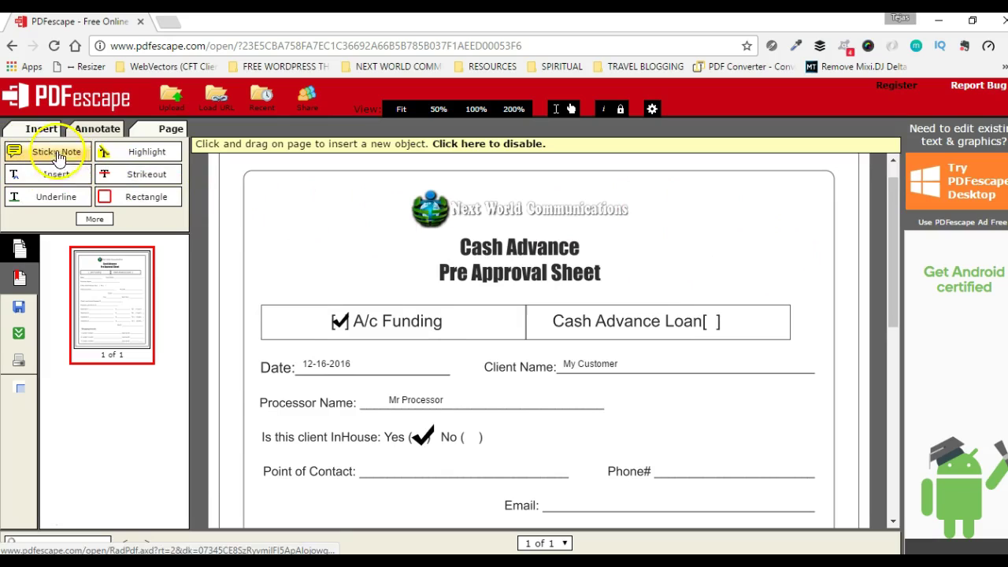
drag(674, 205, 842, 289)
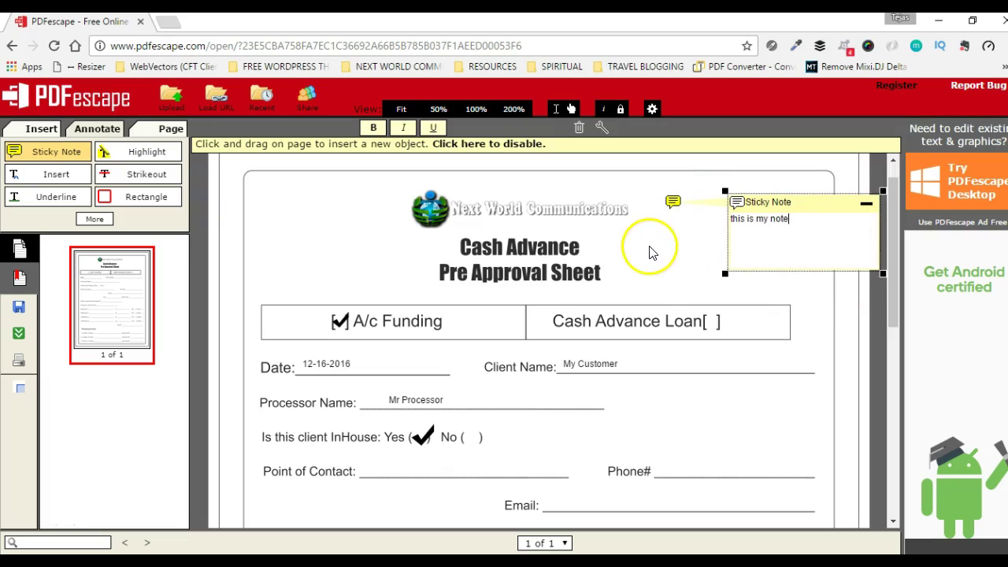
click(529, 146)
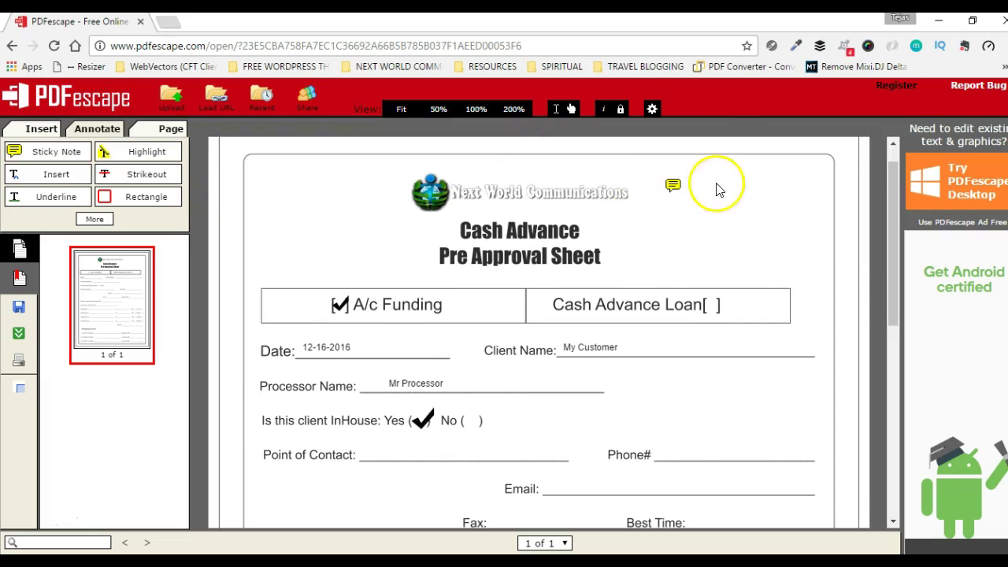
Open and collapse the sticky note beside the Next World Communications logo, and delete it
click(673, 187)
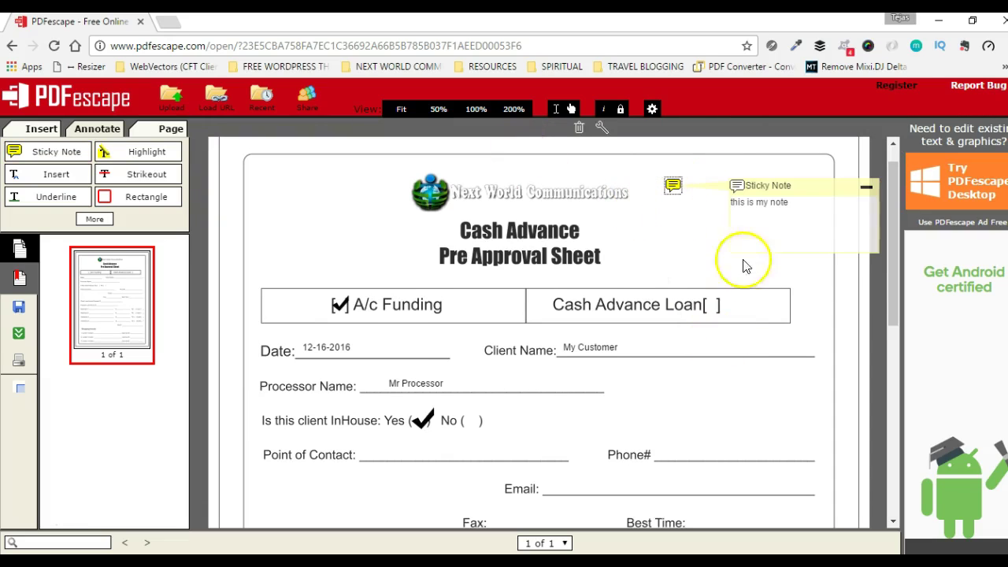
click(867, 187)
click(673, 186)
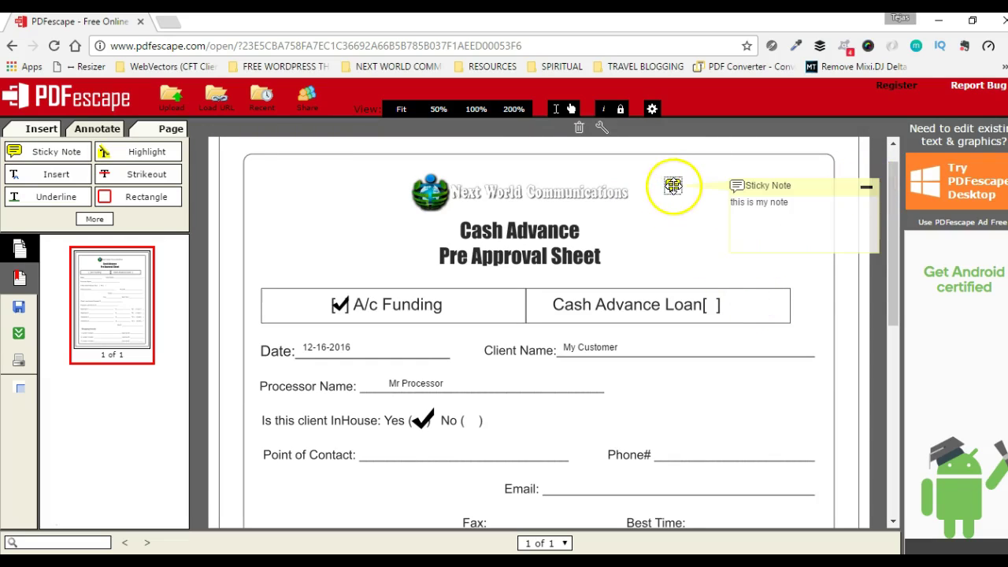
key(Delete)
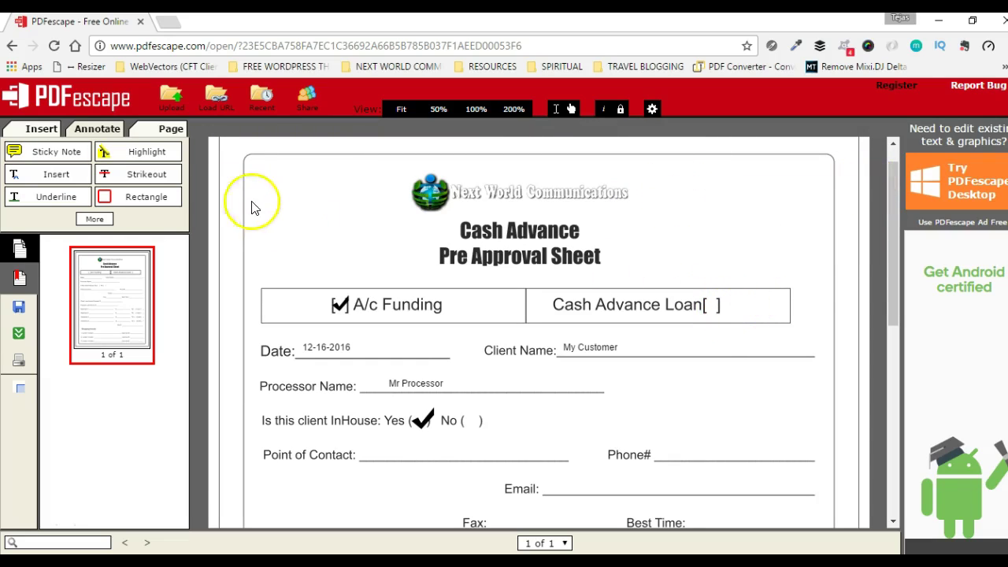
Highlight the Cash Advance heading in yellow and adjust the highlight's size and position around that line
click(141, 160)
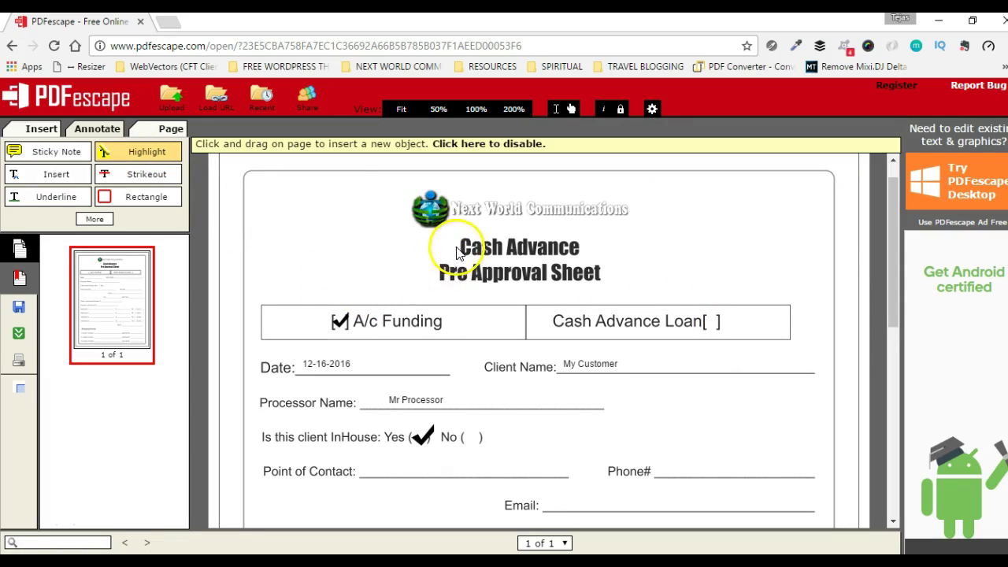
mouse_move(445, 249)
mouse_down()
mouse_move(632, 249)
mouse_move(664, 288)
mouse_up()
click(635, 251)
drag(605, 262, 597, 235)
drag(652, 215, 640, 233)
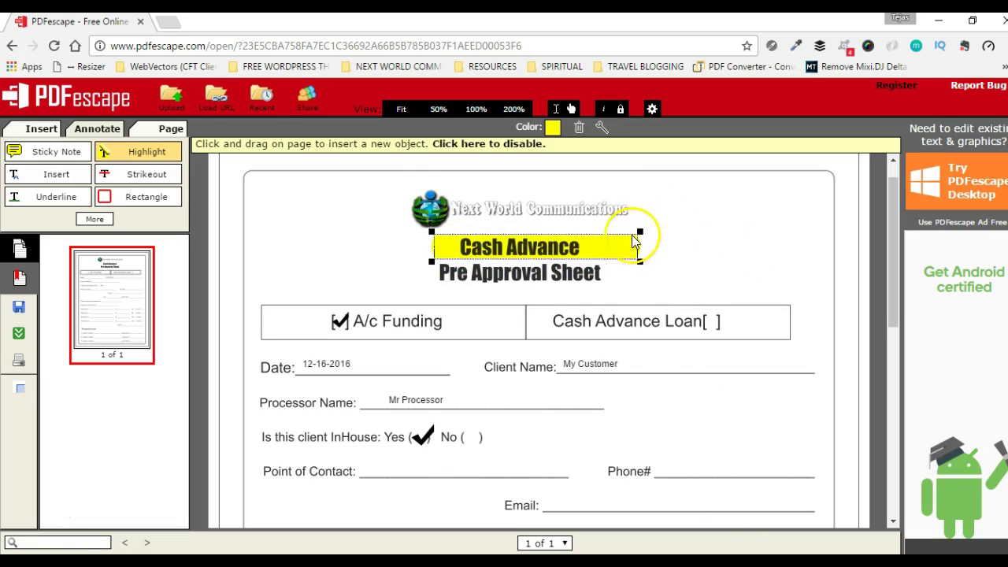
Stop inserting highlights, shift the yellow highlight slightly over the Cash Advance heading, and delete it
click(717, 278)
key(Delete)
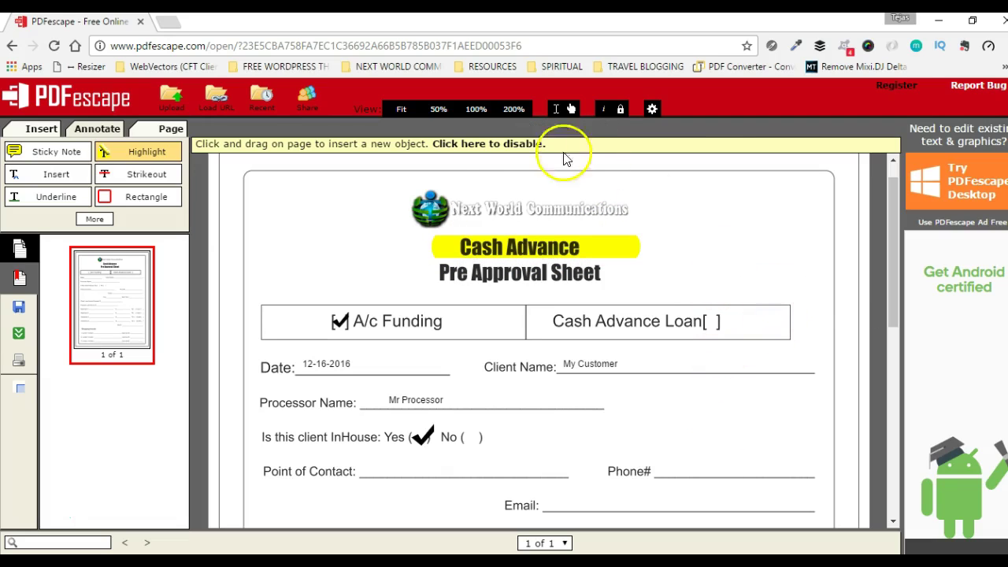
click(453, 144)
mouse_move(616, 230)
mouse_down()
mouse_move(589, 247)
mouse_move(602, 233)
mouse_up()
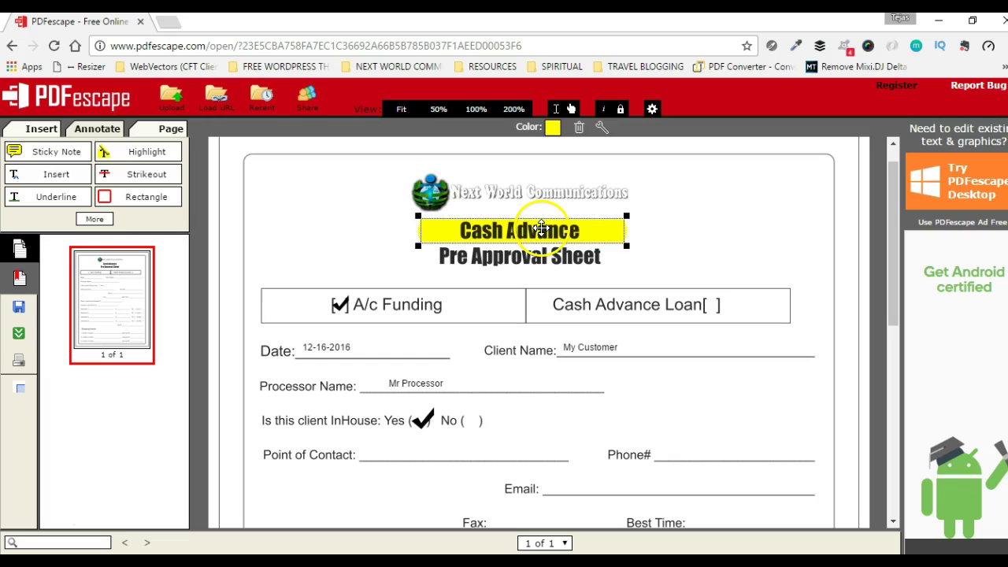
key(Delete)
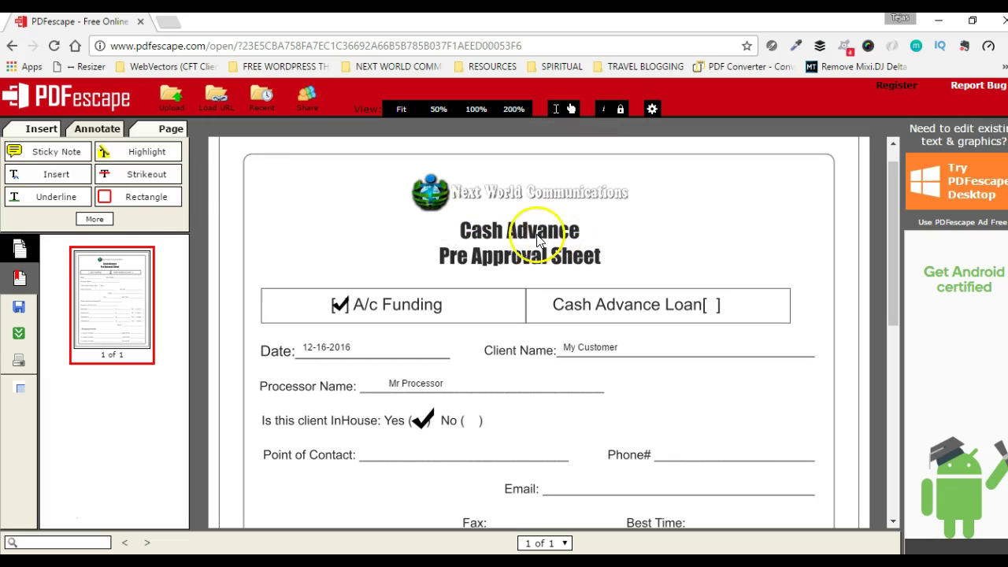
Show all the annotation tools, switch to the page tools, and stop inserting strikeouts
click(151, 178)
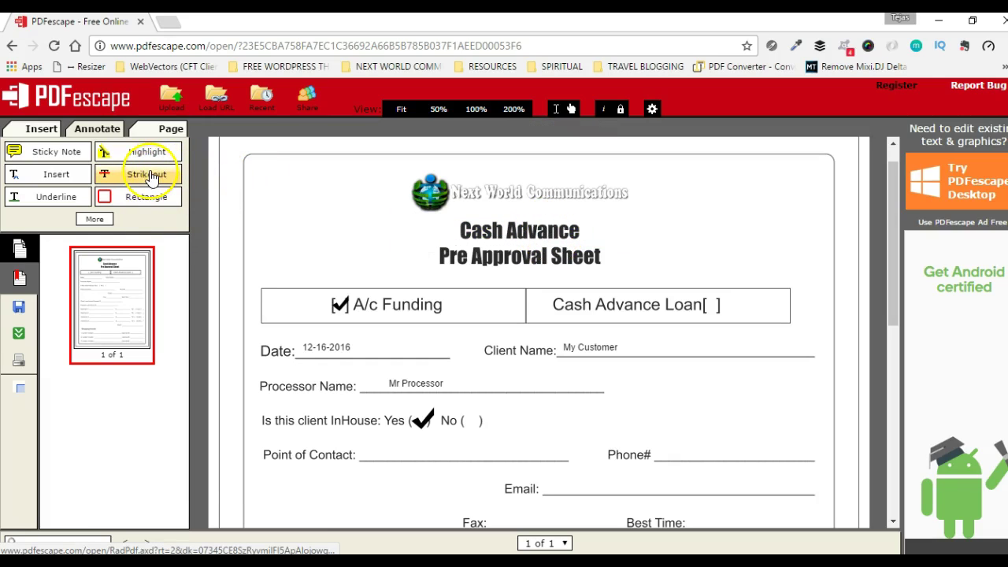
click(143, 178)
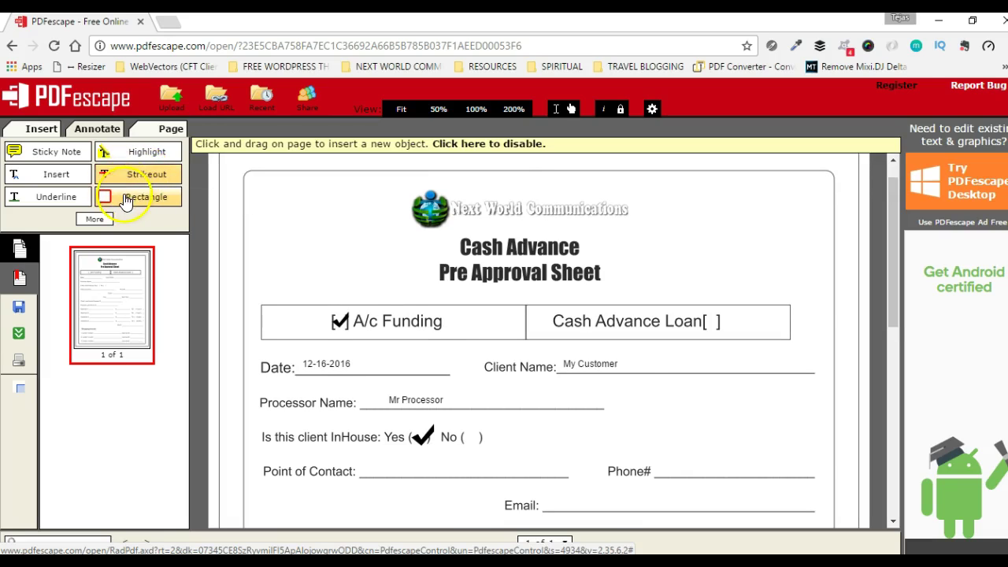
click(95, 219)
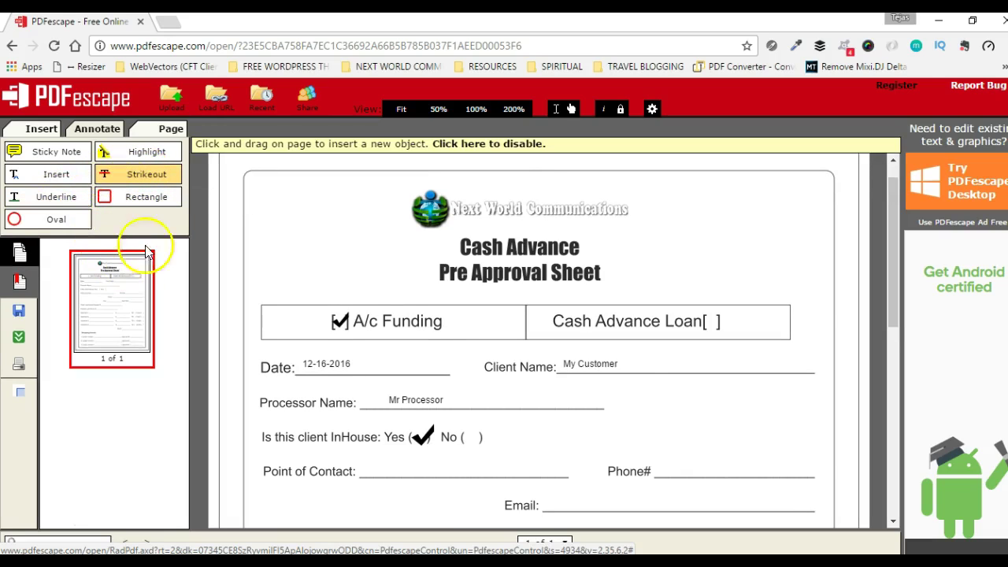
click(165, 130)
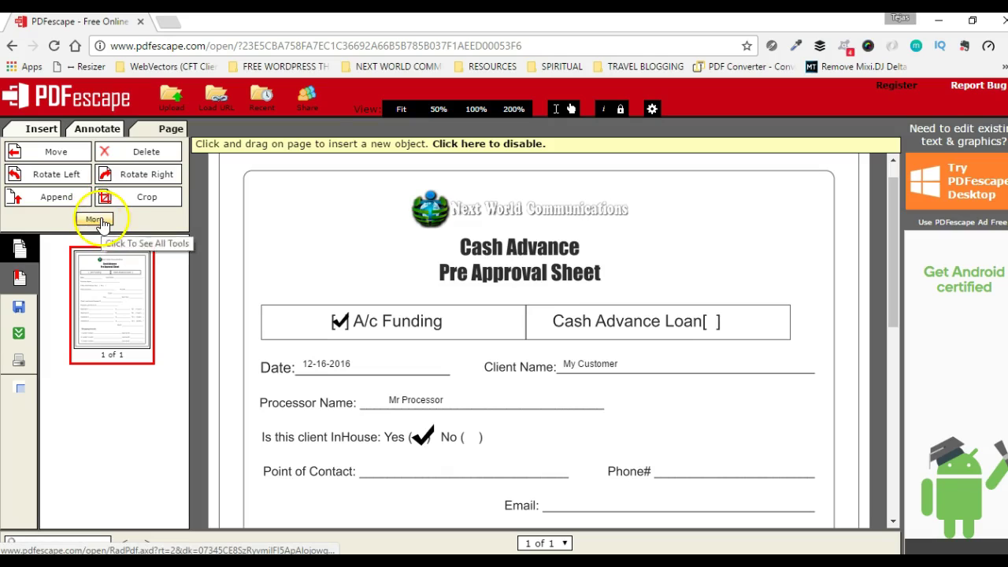
click(517, 143)
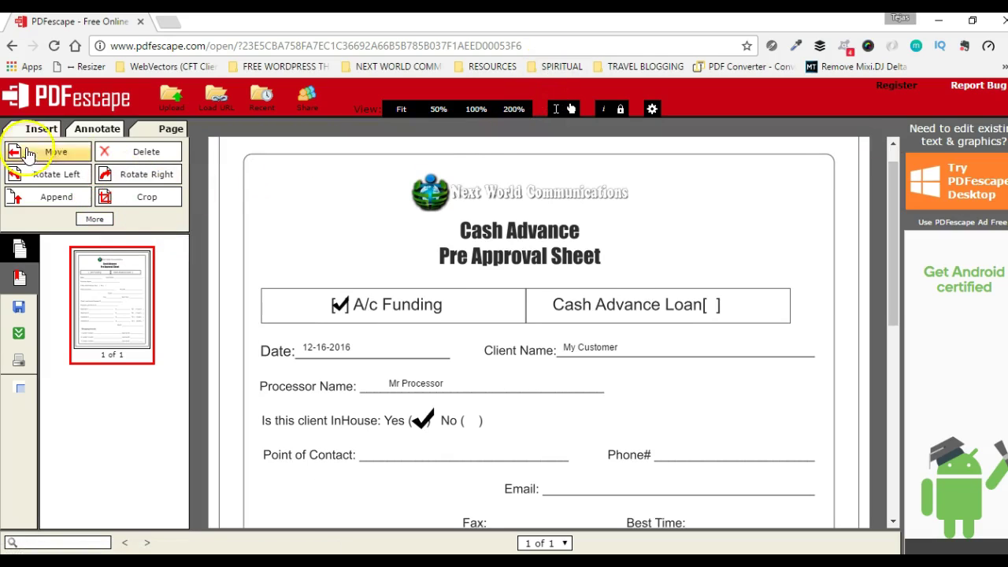
click(63, 208)
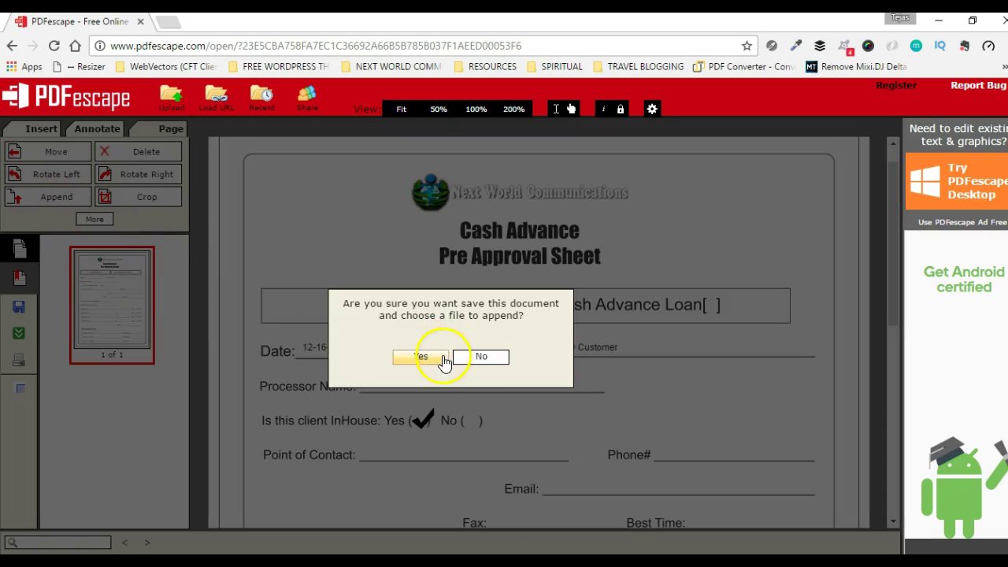
click(481, 357)
click(35, 209)
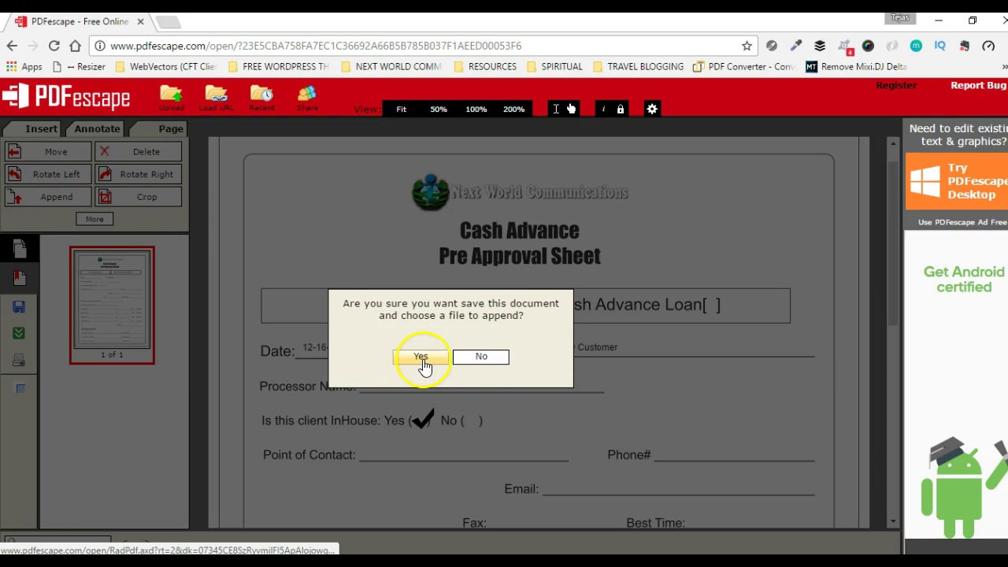
click(479, 357)
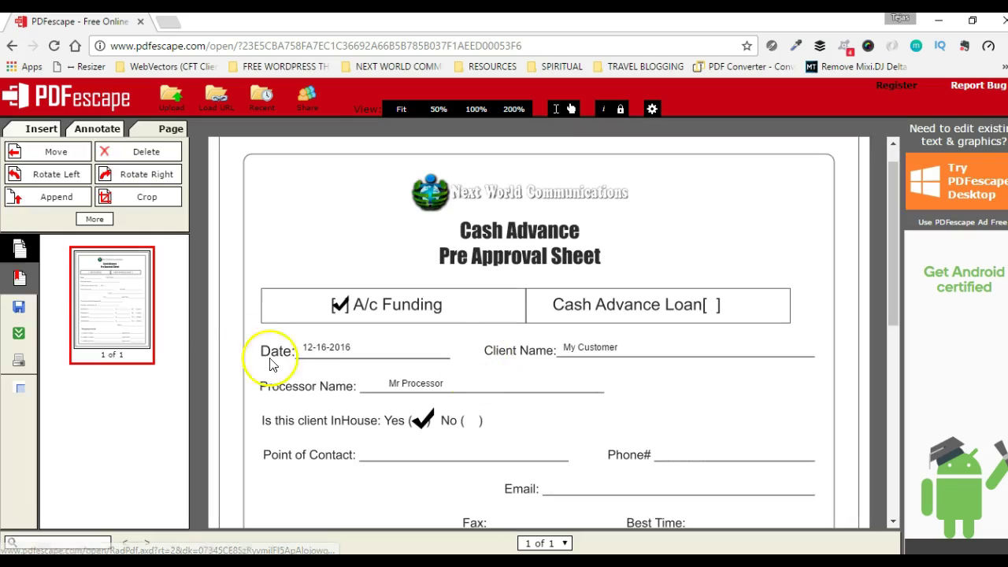
Save the document and append the proposal letter PDF bearing the client's name from the PROPOSAL LETTER folder
click(20, 309)
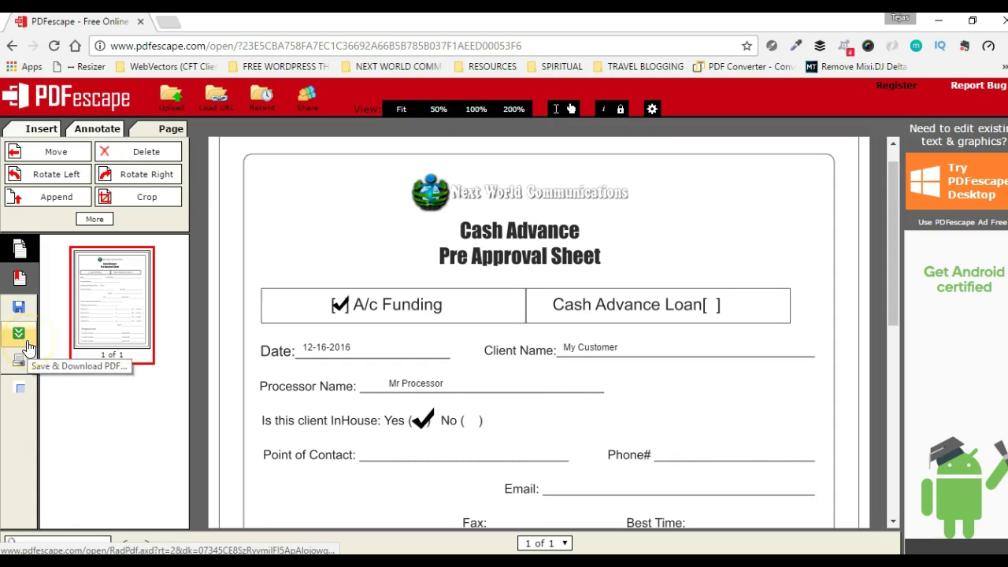
click(56, 198)
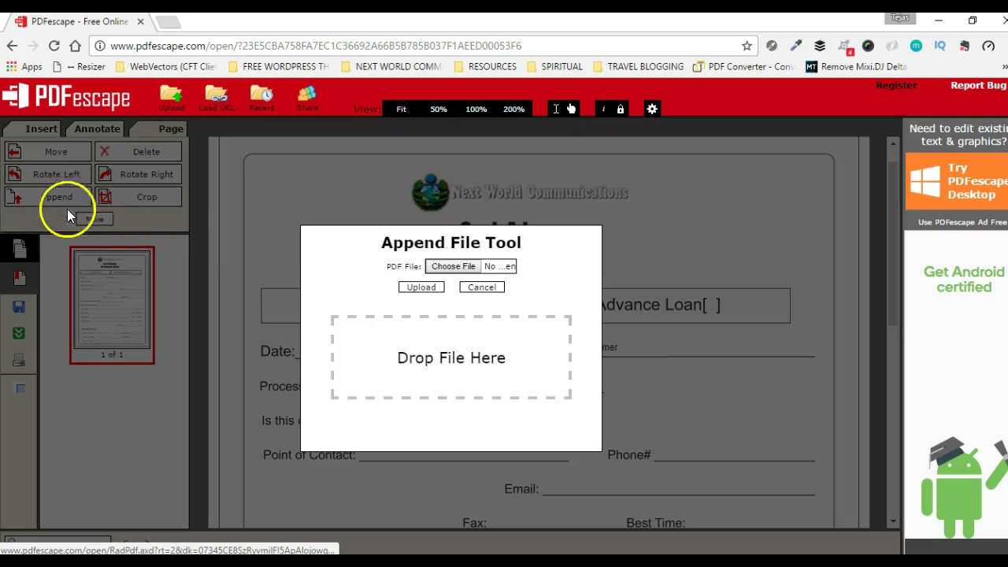
click(453, 266)
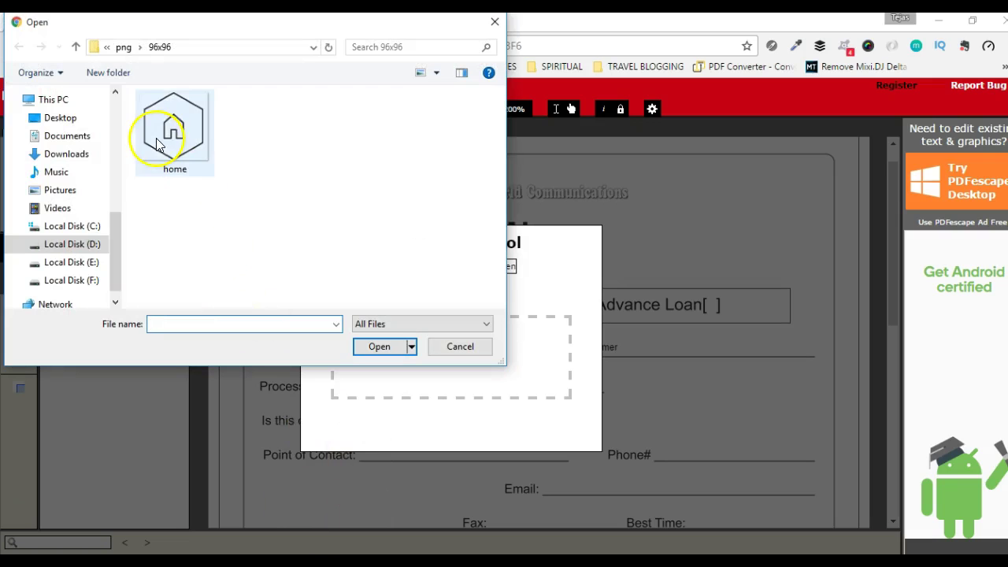
click(123, 47)
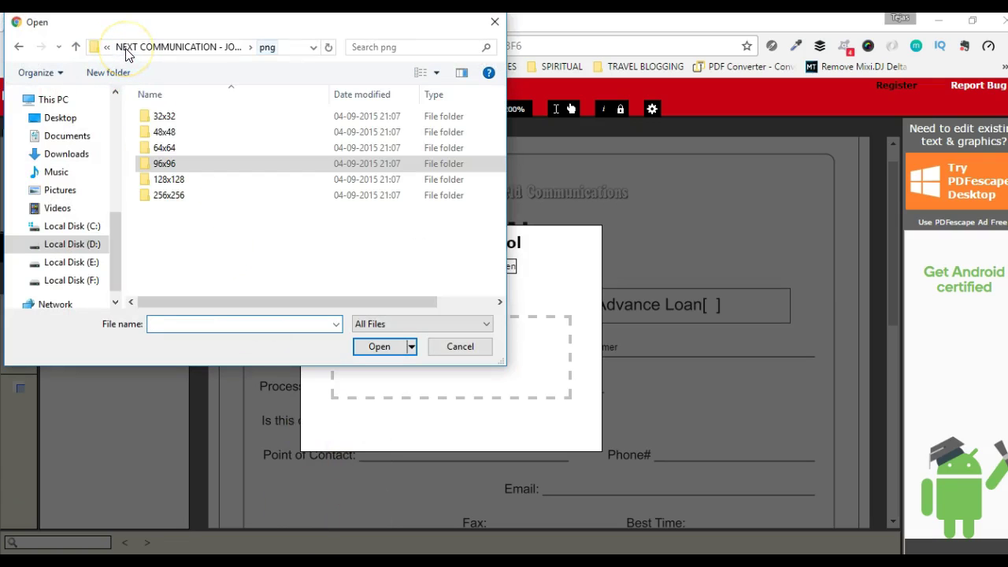
click(144, 49)
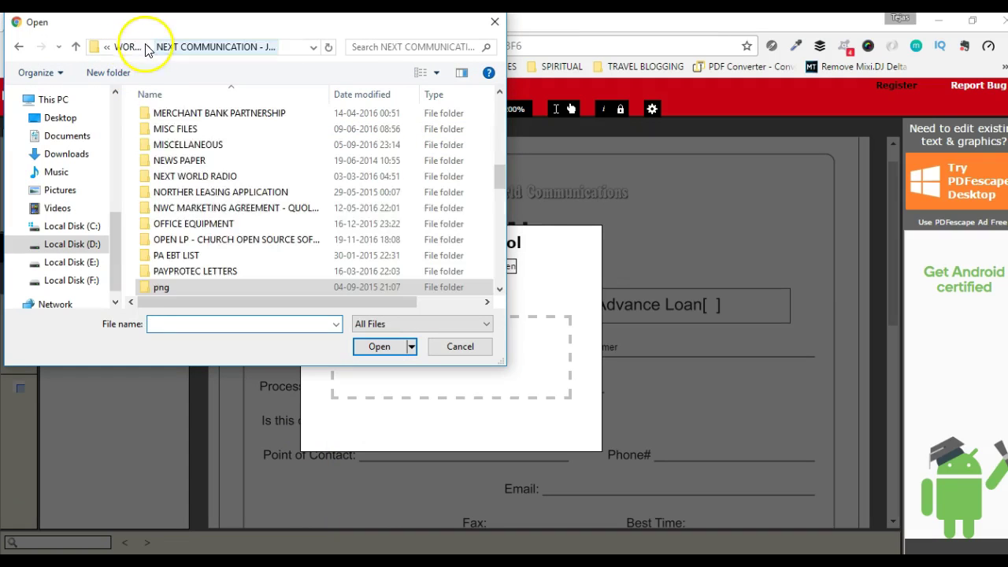
scroll(220, 222, down, 3)
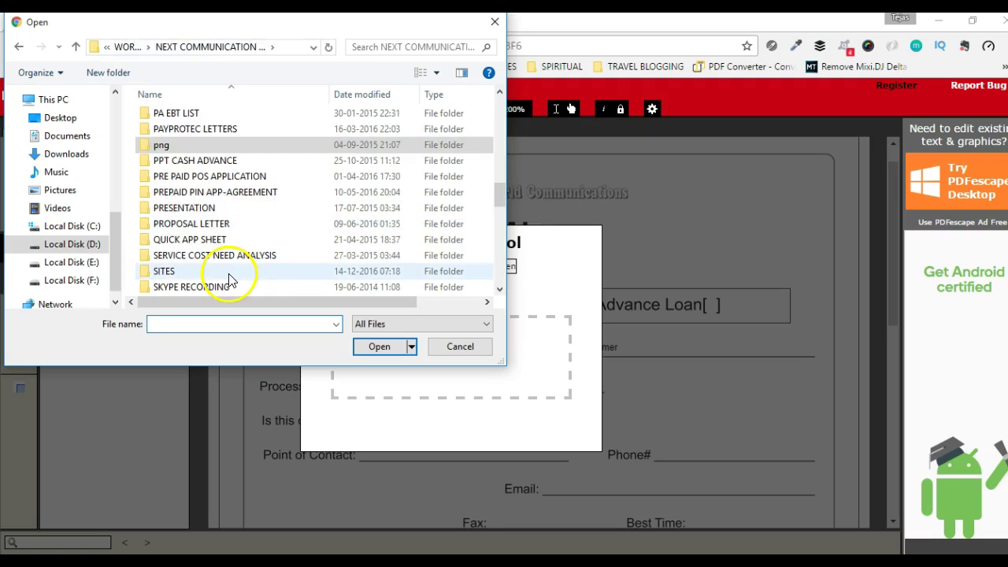
double_click(243, 225)
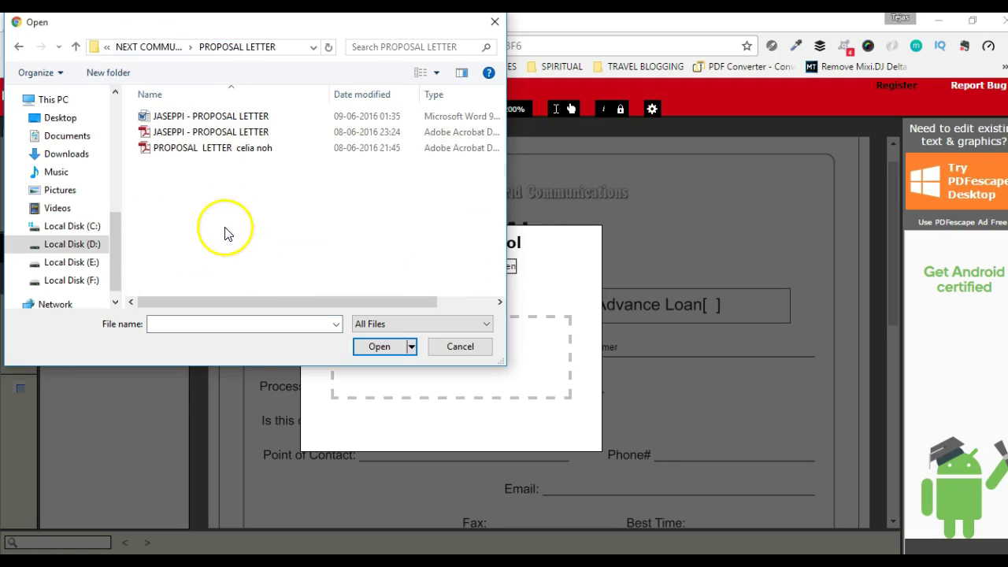
click(199, 148)
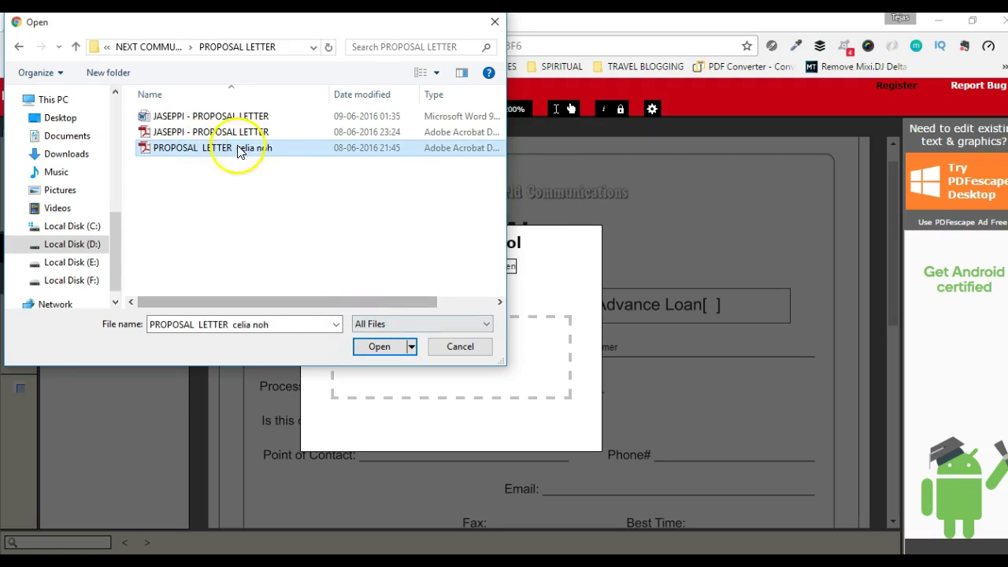
click(377, 346)
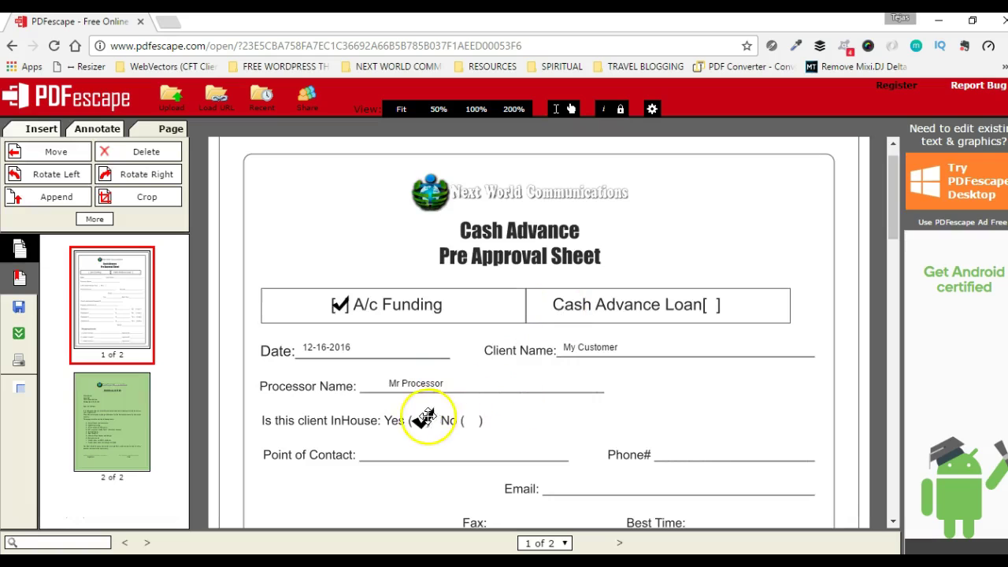
Review the appended proposal letter on page 2, return to the Cash Advance page, and dismiss the web notification
scroll(419, 386, down, 5)
click(131, 444)
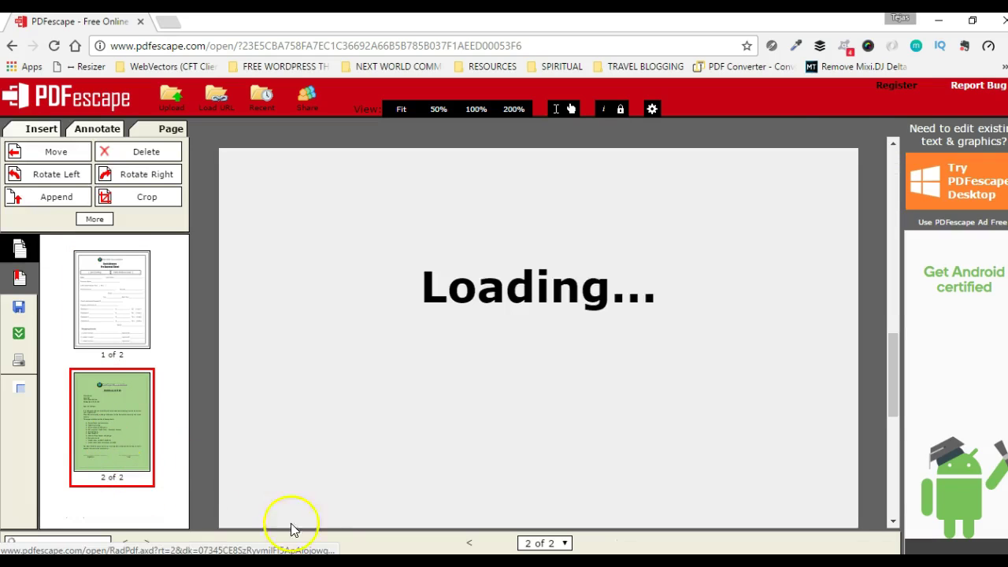
scroll(516, 378, down, 5)
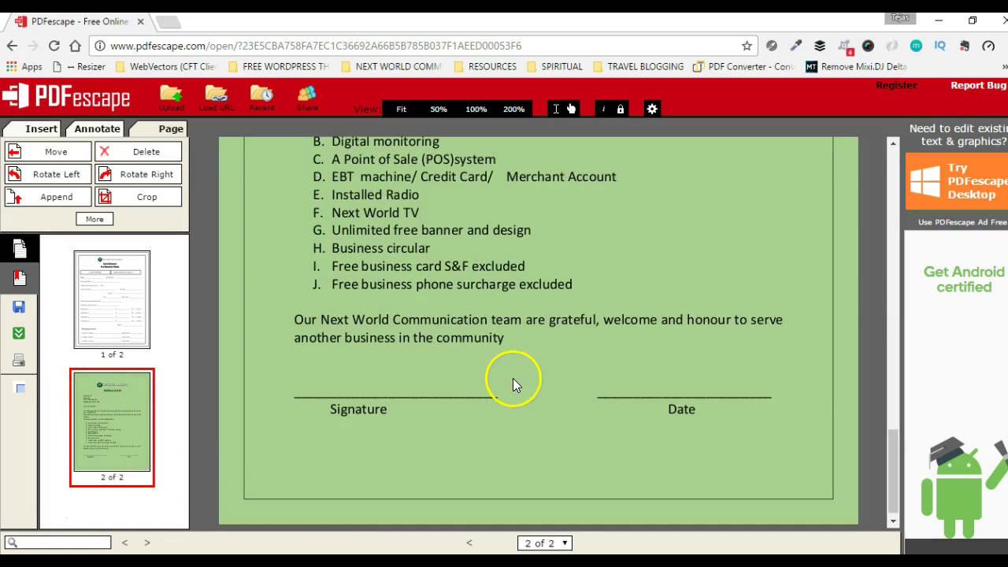
scroll(512, 386, up, 10)
scroll(512, 392, down, 4)
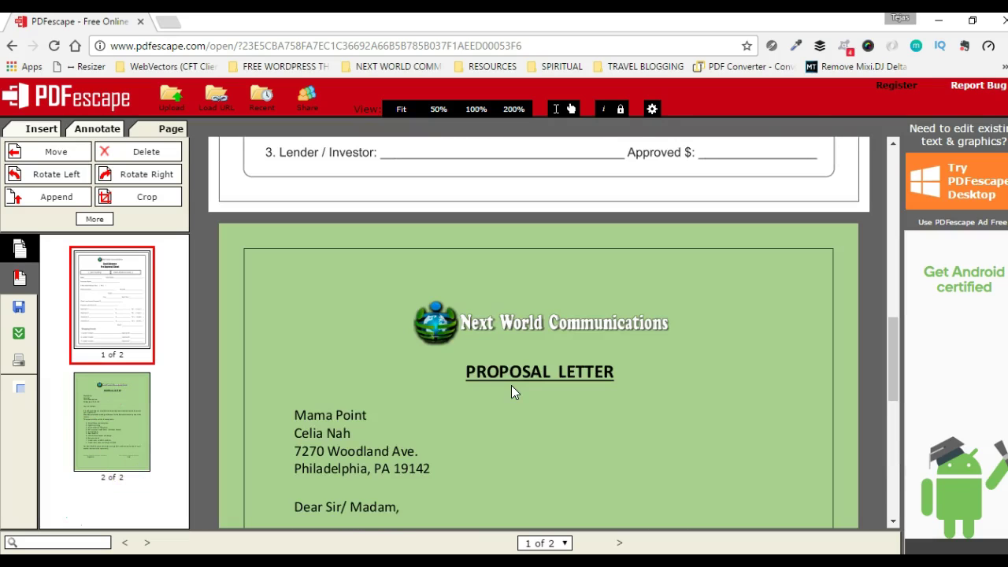
click(95, 405)
click(124, 304)
click(95, 403)
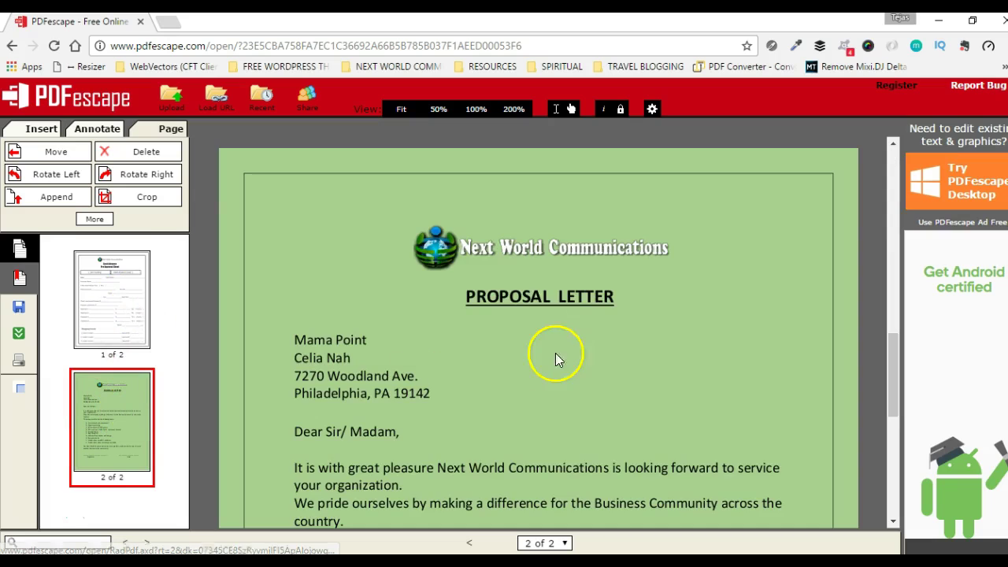
scroll(553, 356, up, 3)
click(112, 295)
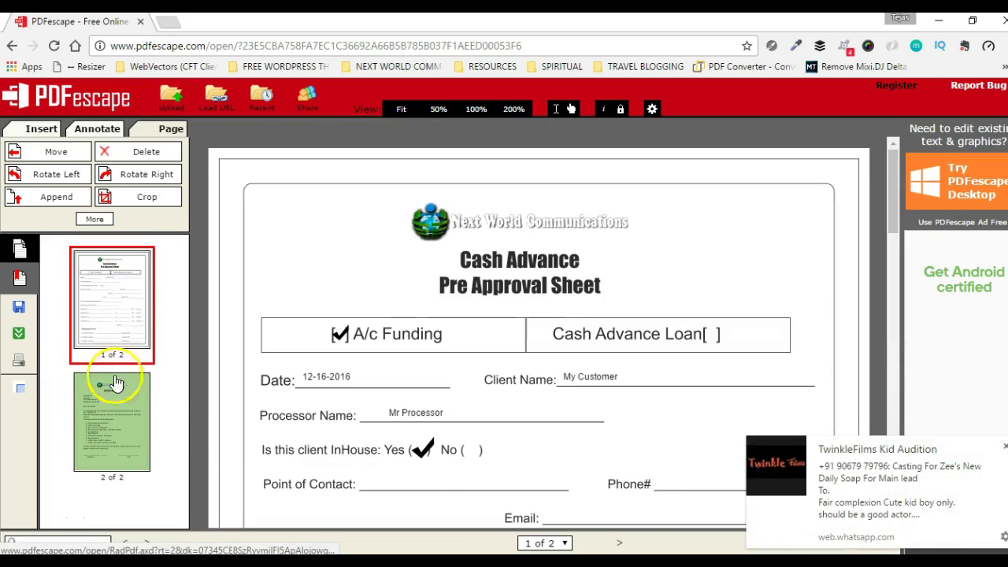
click(1004, 446)
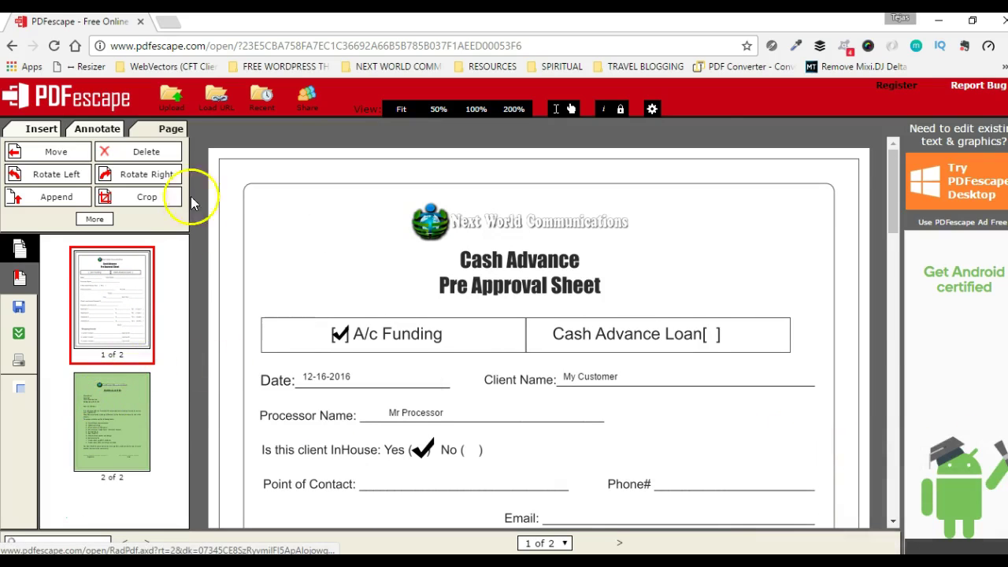
click(57, 156)
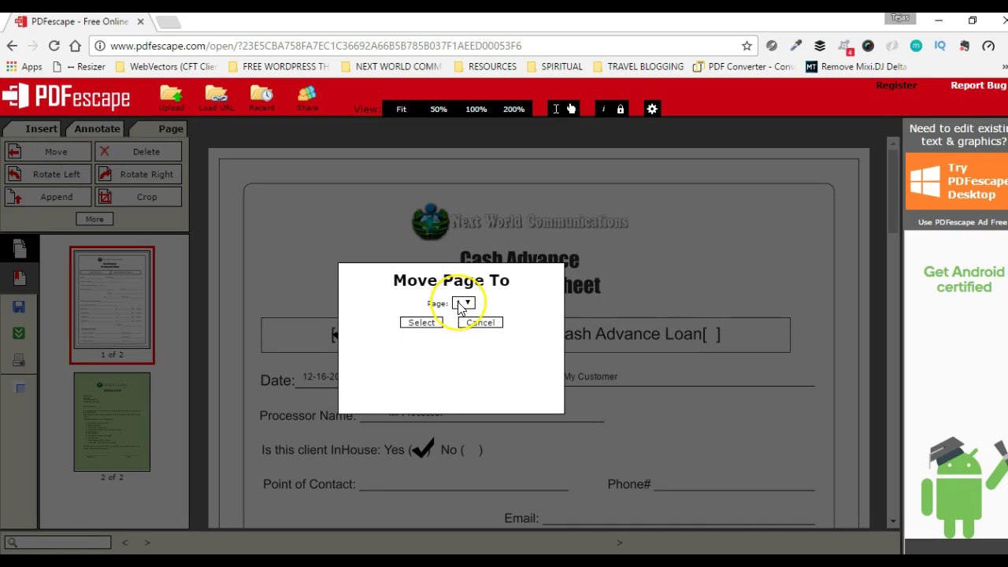
click(459, 325)
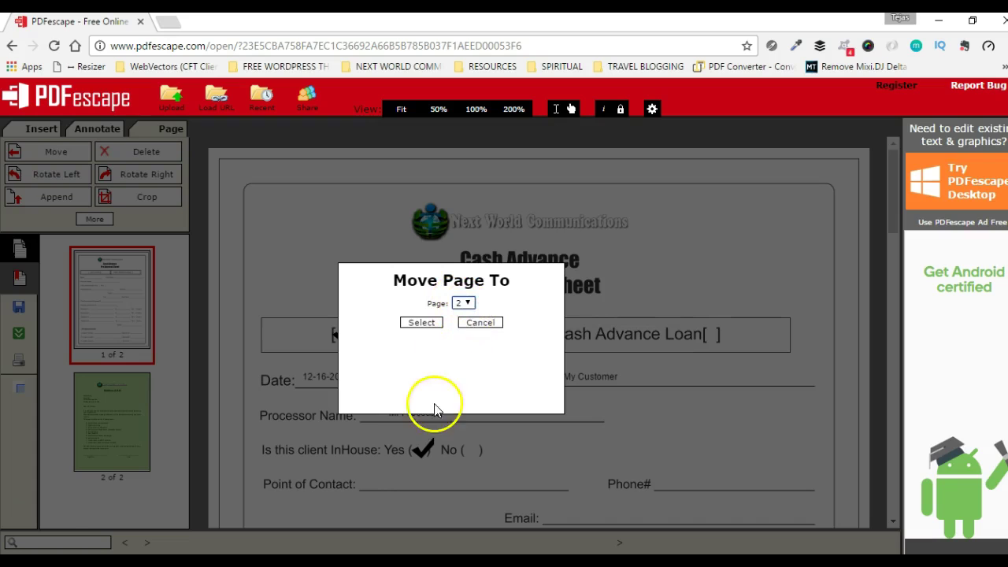
click(479, 322)
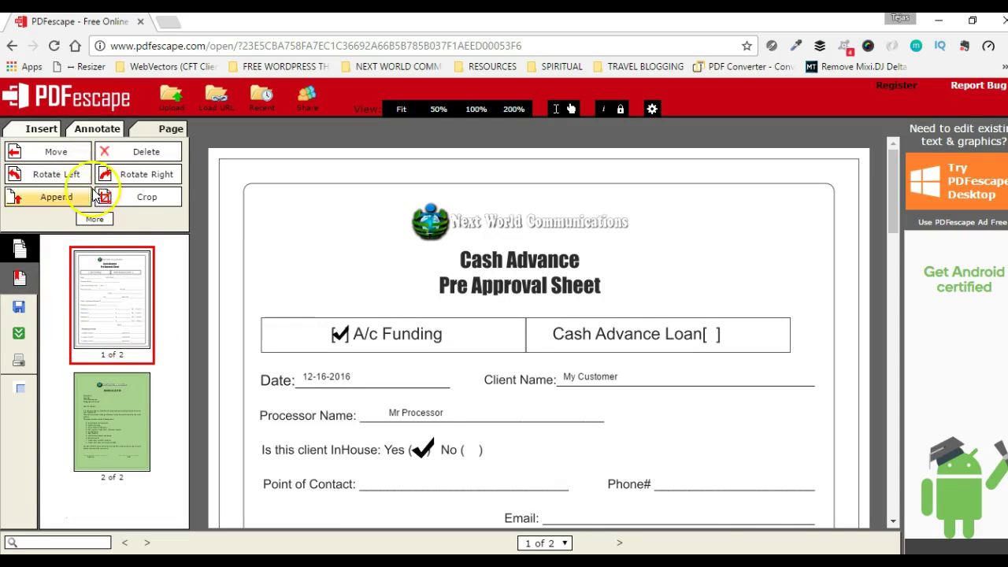
Move the Cash Advance page to position 2, behind the proposal letter
click(70, 161)
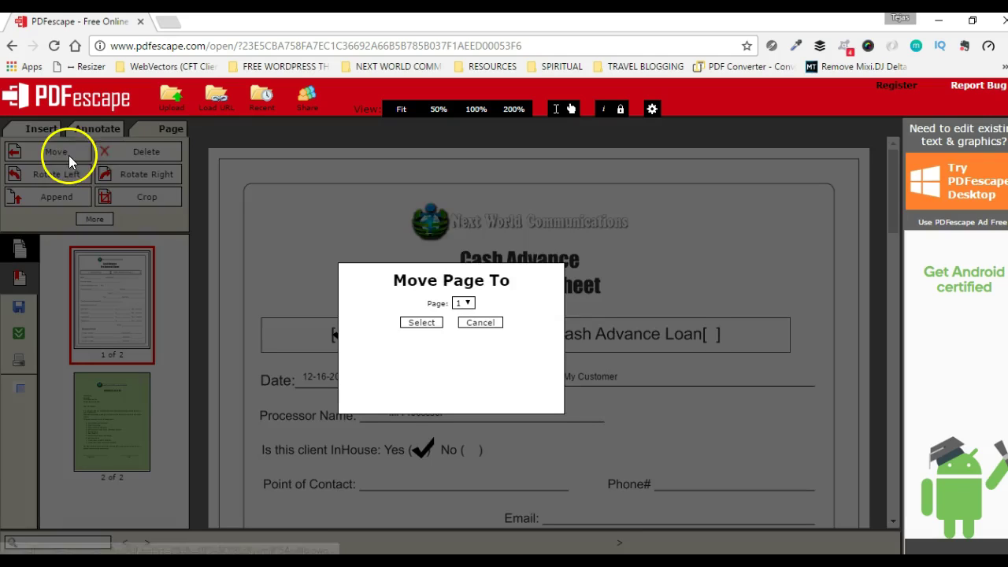
click(479, 322)
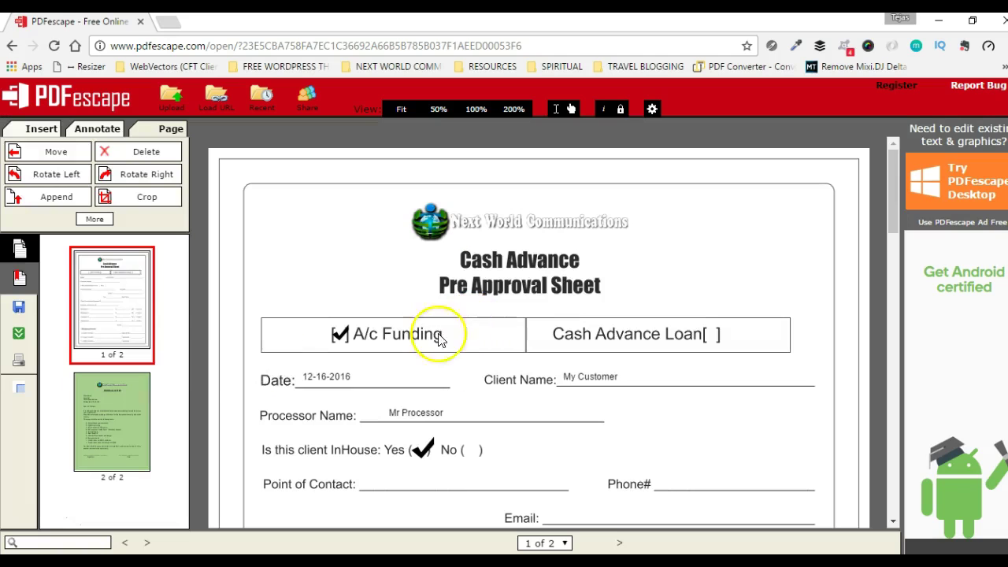
click(55, 154)
click(464, 304)
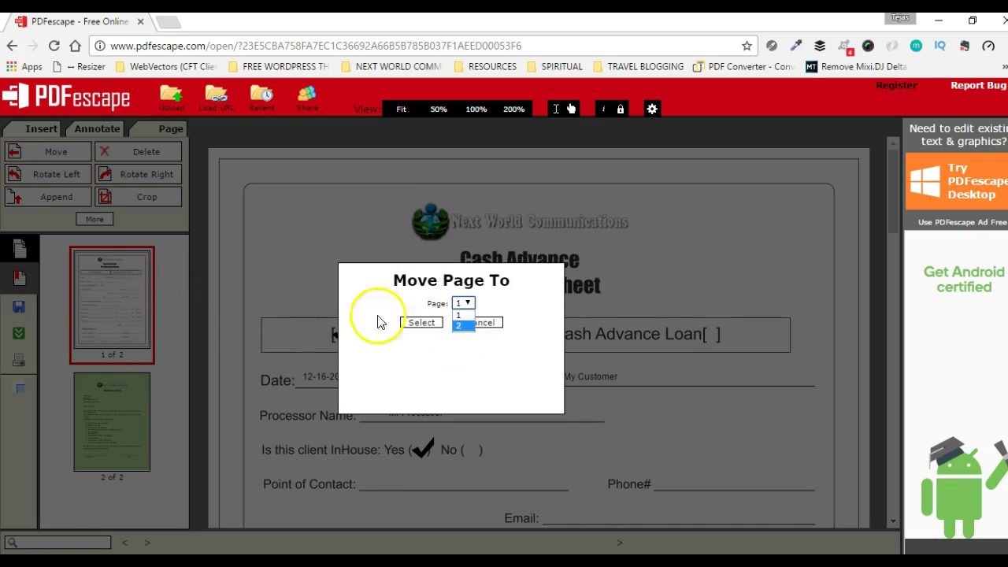
click(464, 327)
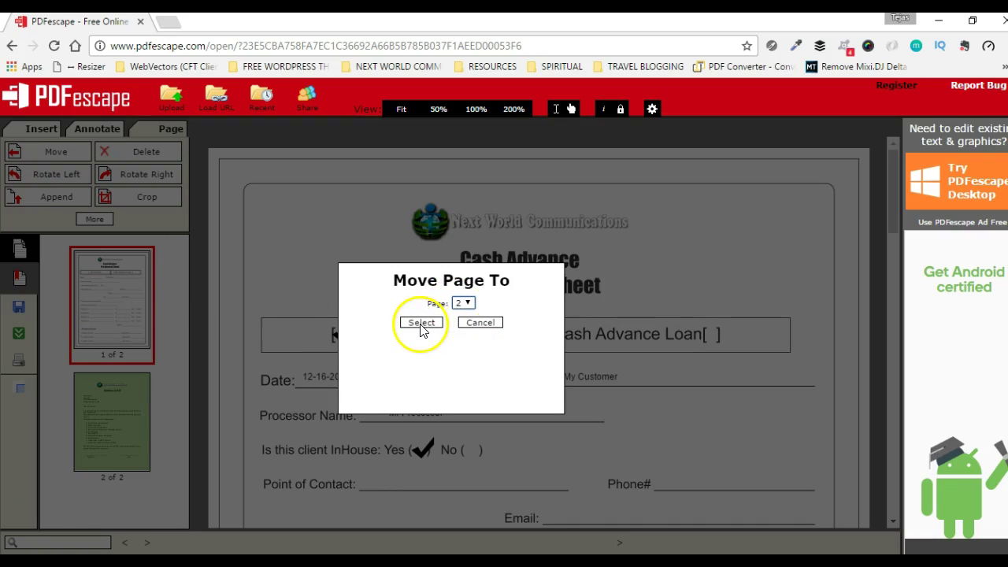
click(421, 323)
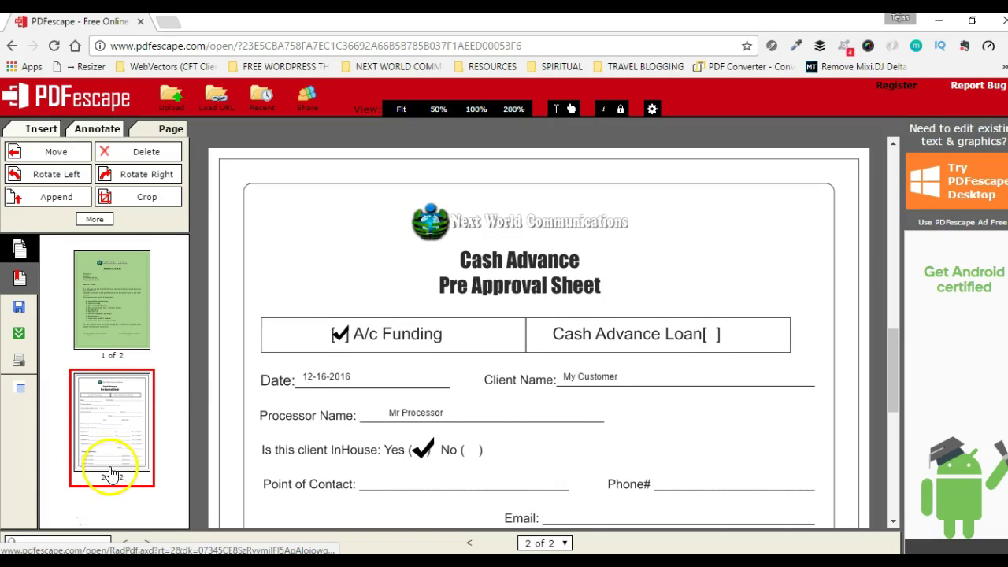
Move the Cash Advance page back to position 1, ahead of the proposal letter
click(118, 409)
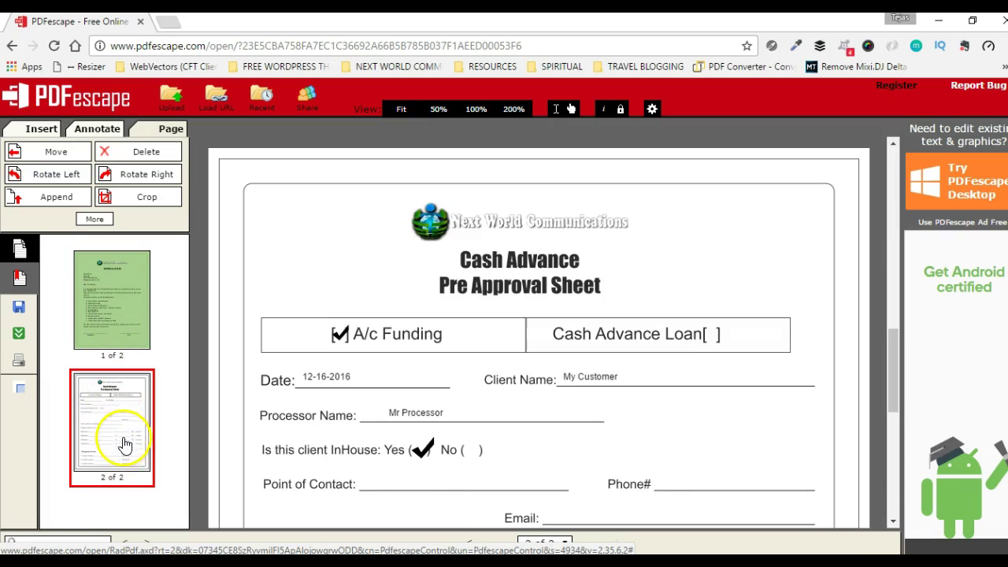
click(56, 151)
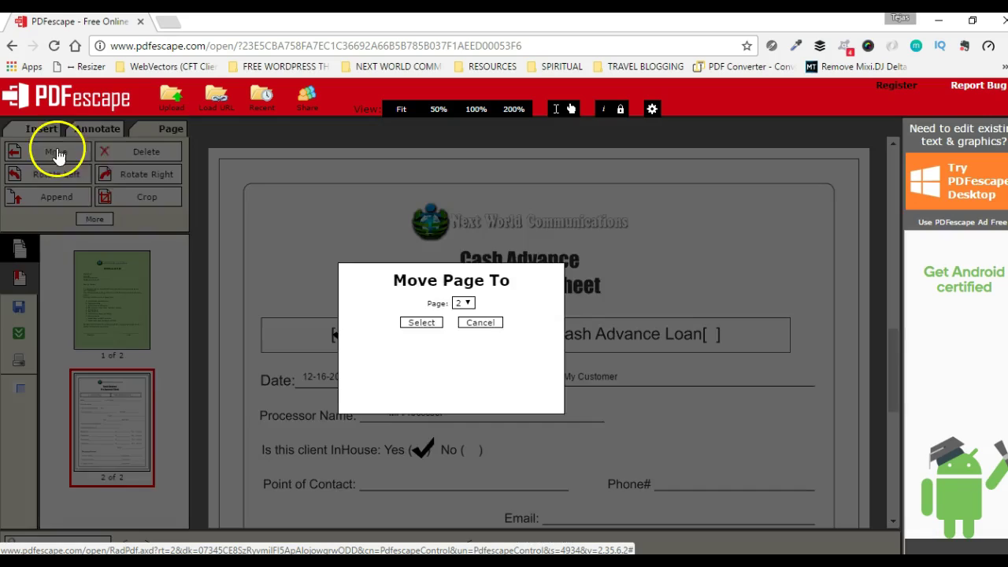
click(464, 303)
click(461, 313)
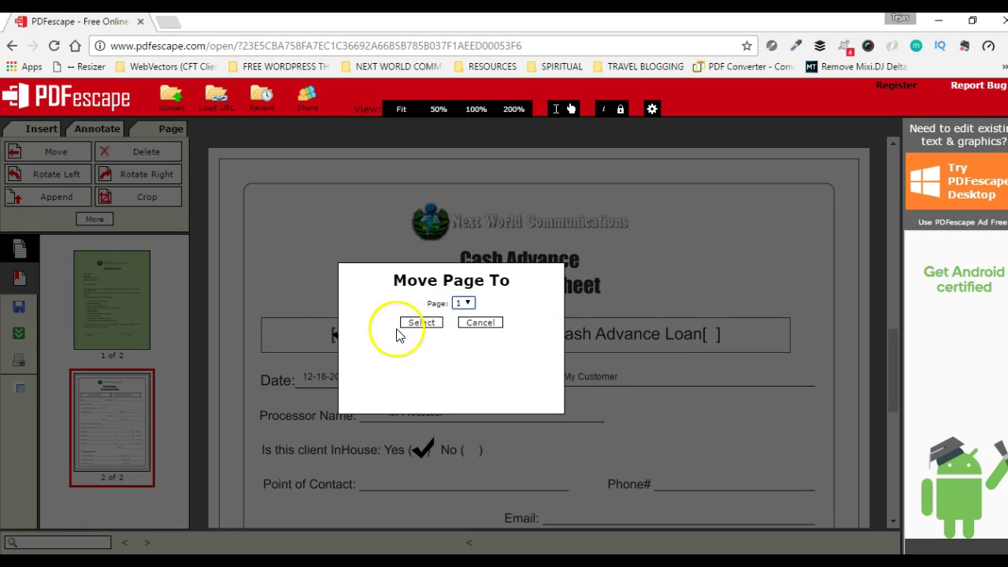
click(420, 323)
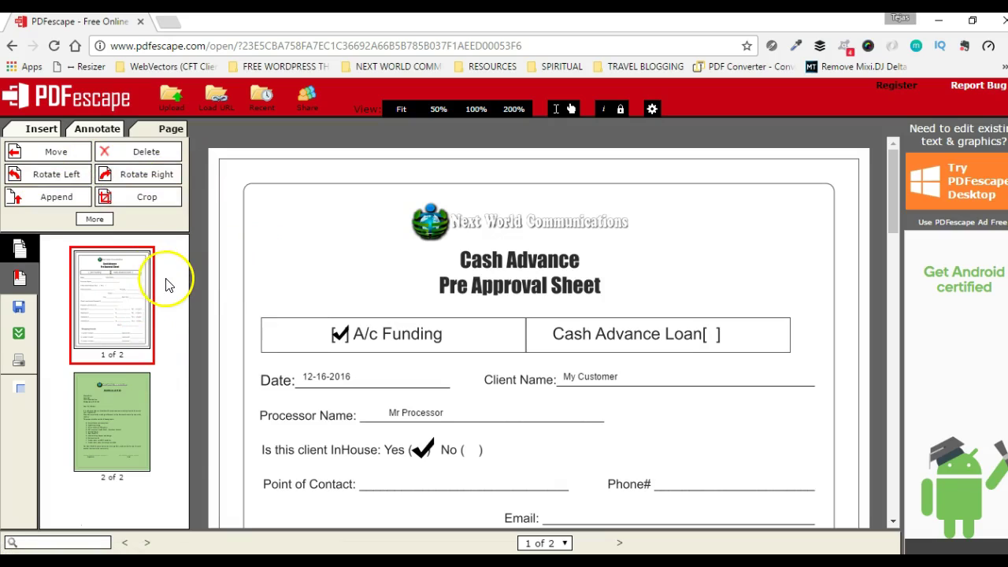
Rotate the proposal letter page counter-clockwise once, and rotate it back clockwise
click(85, 181)
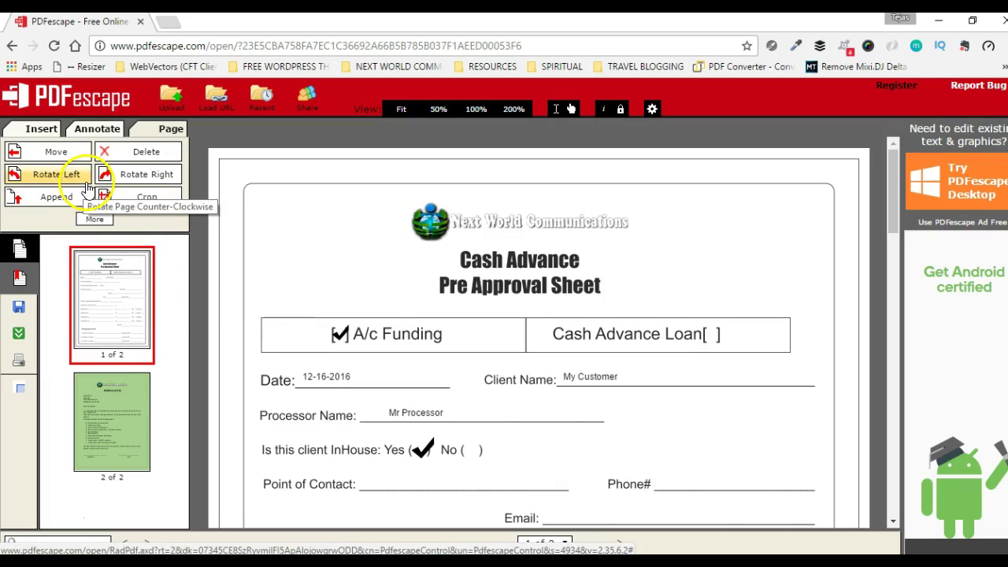
click(122, 406)
click(47, 183)
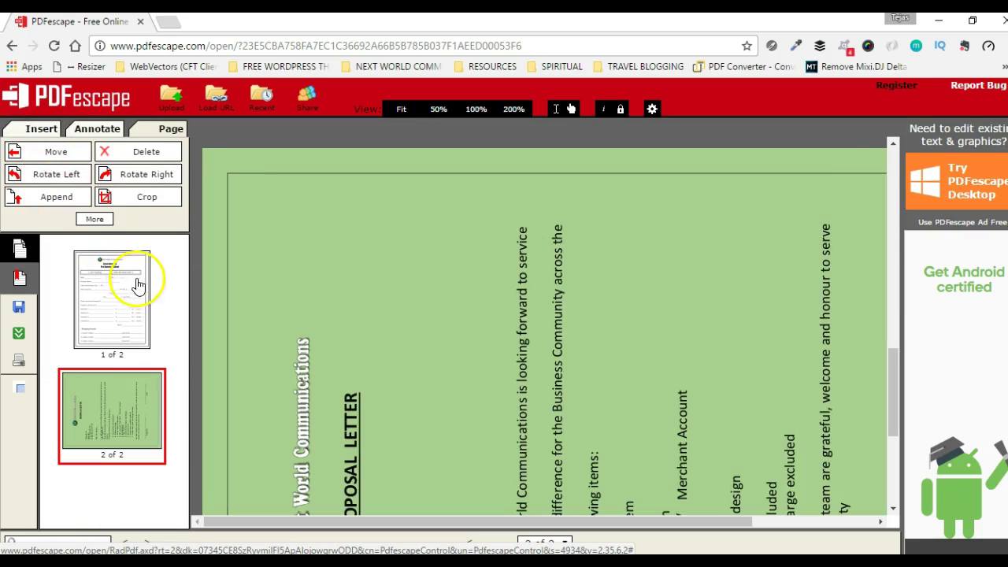
click(136, 174)
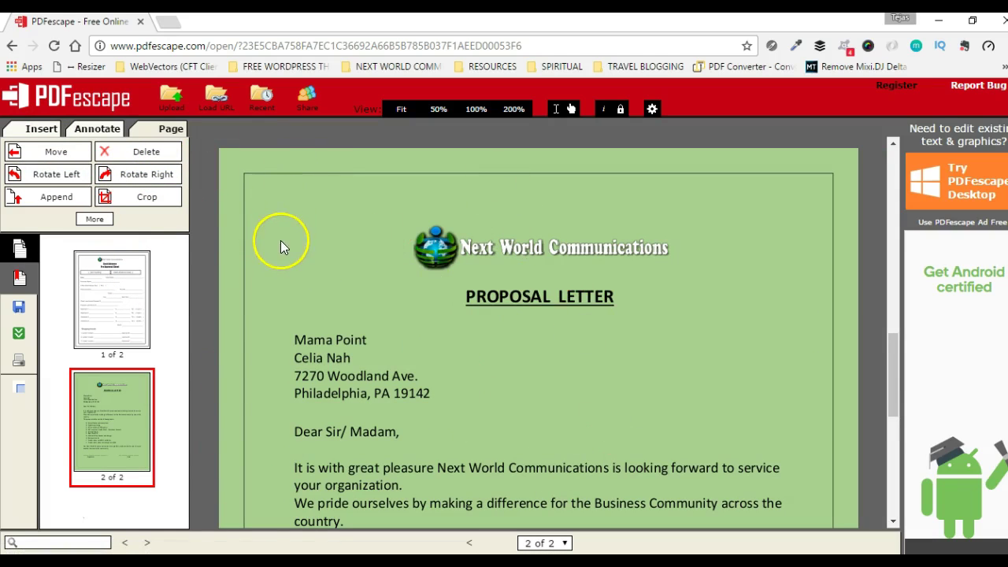
Try to crop the proposal letter page to a narrow strip around its logo and heading
click(164, 203)
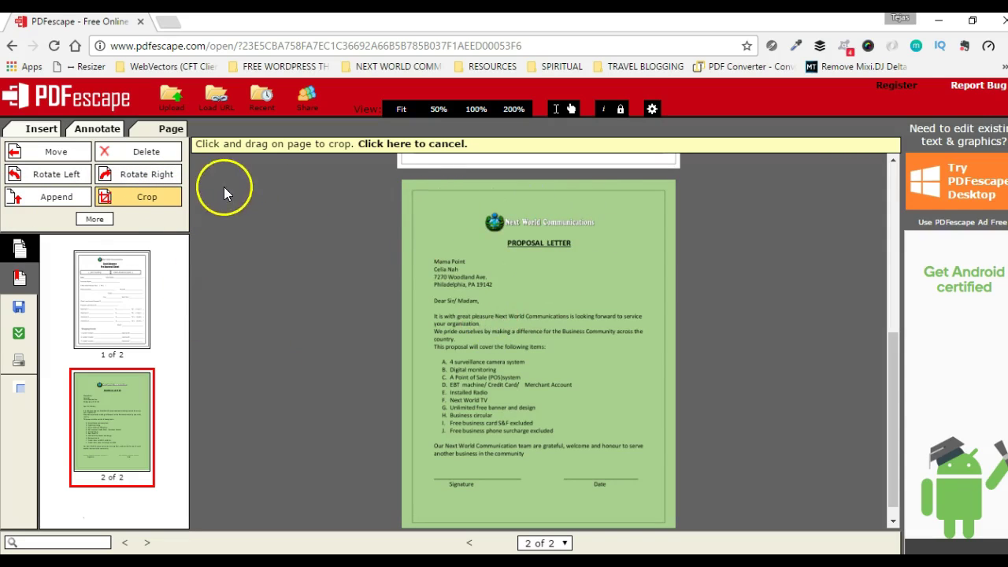
drag(471, 203, 623, 233)
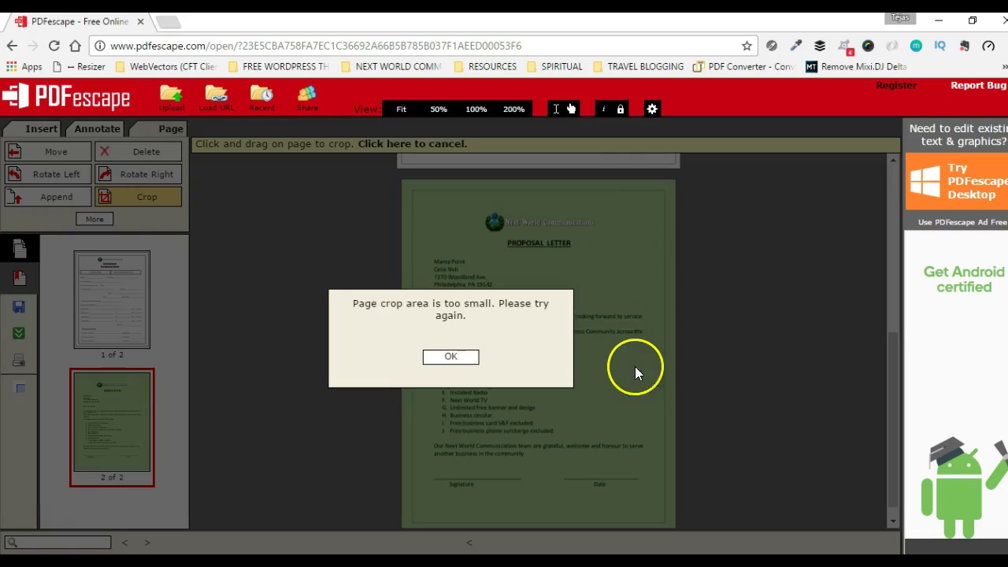
click(460, 360)
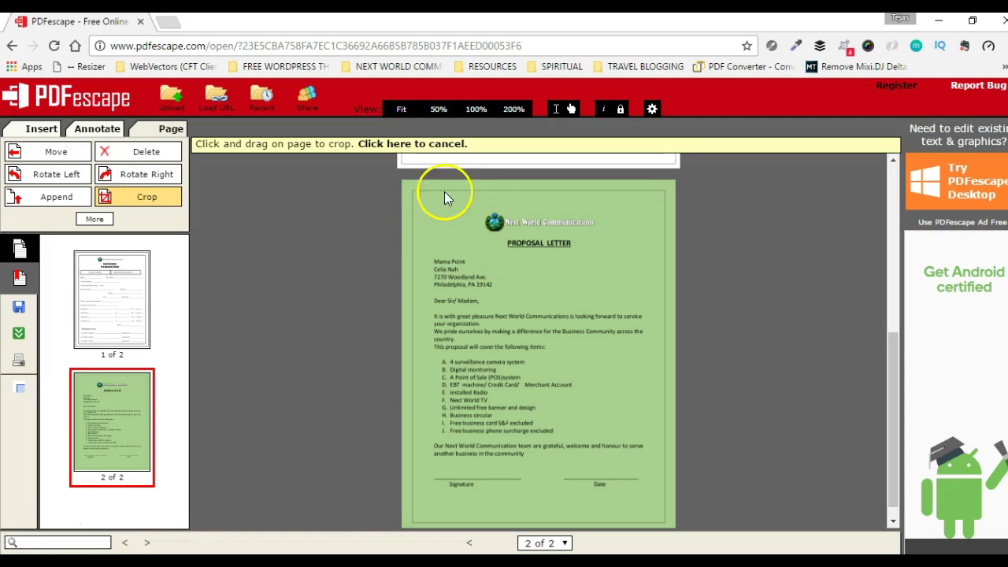
Crop the proposal letter page just inside its border, by 80 px left, 61 px right, 51 px top and 120 px bottom
drag(415, 203, 656, 494)
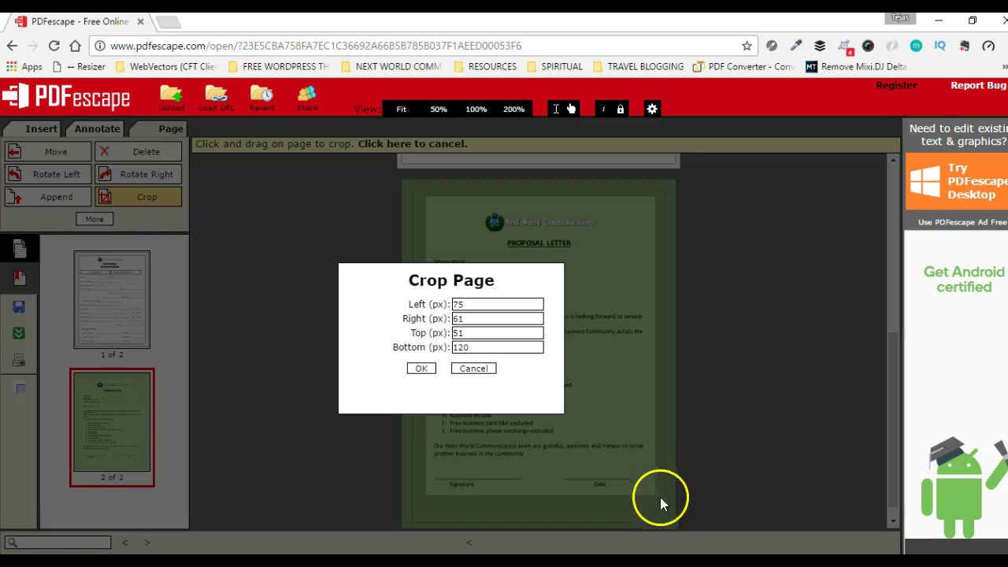
double_click(461, 304)
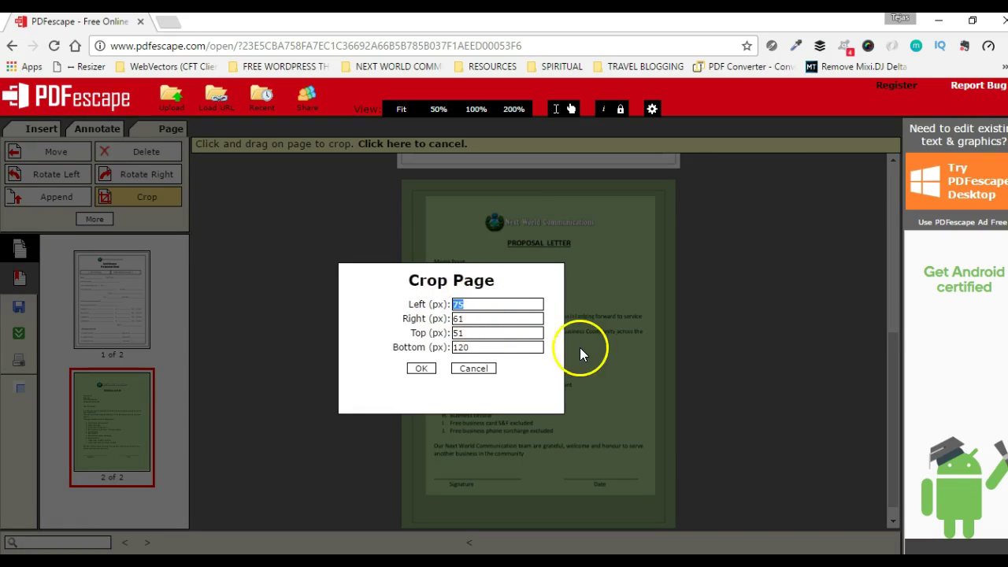
text(80)
key(Tab)
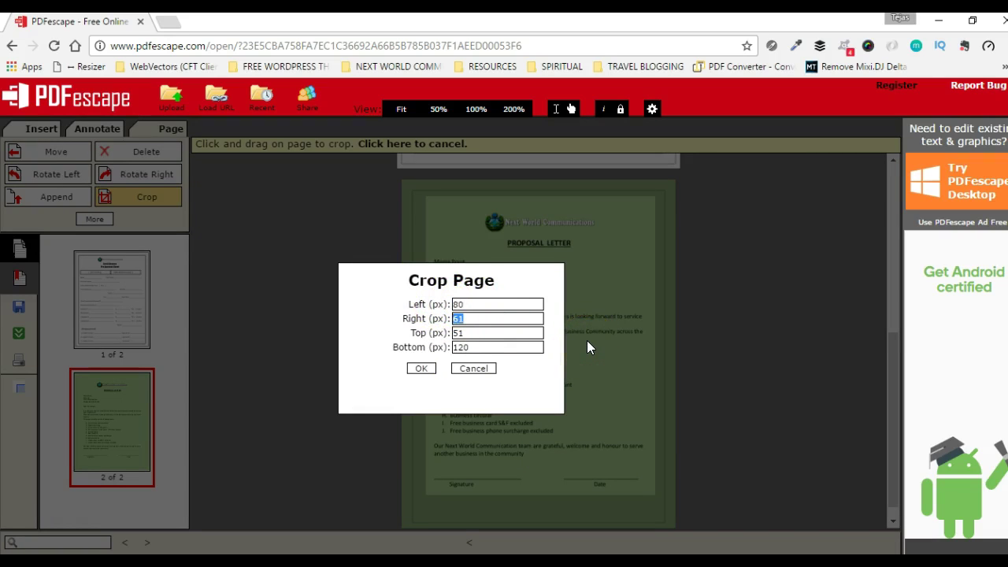
key(Tab)
click(422, 370)
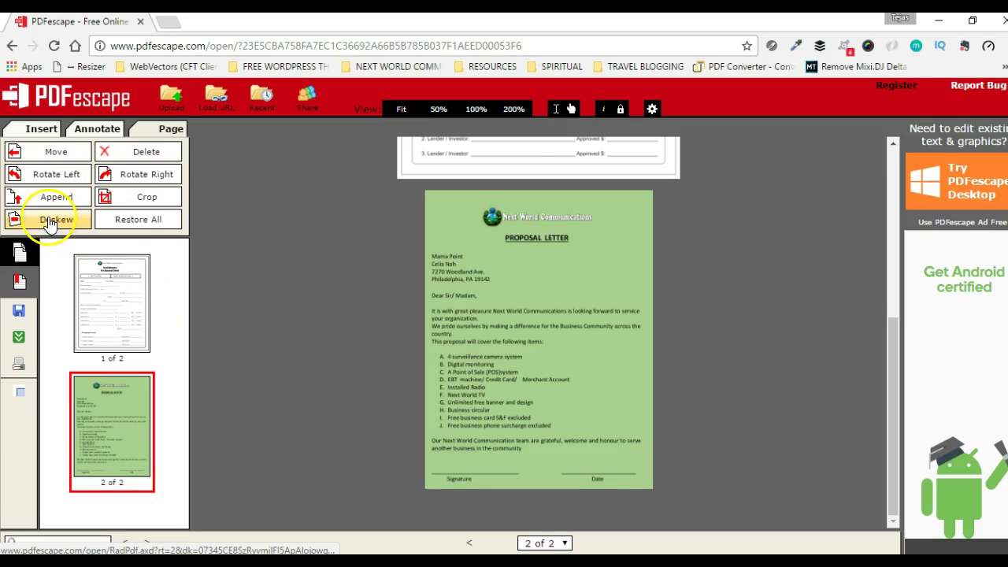
Try to deskew the proposal letter page along a steep diagonal line rising toward its upper edge
click(49, 222)
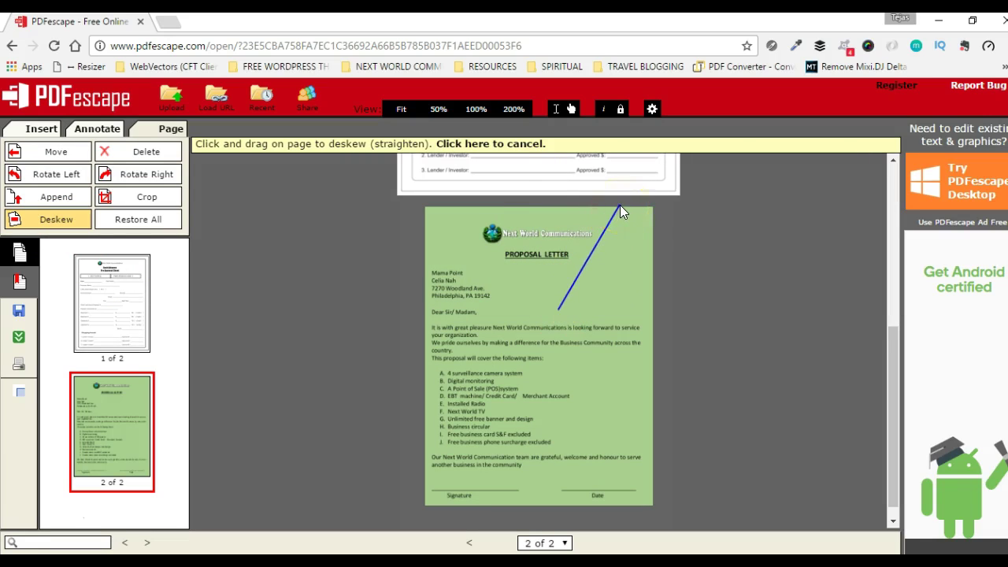
drag(620, 205, 620, 205)
click(457, 360)
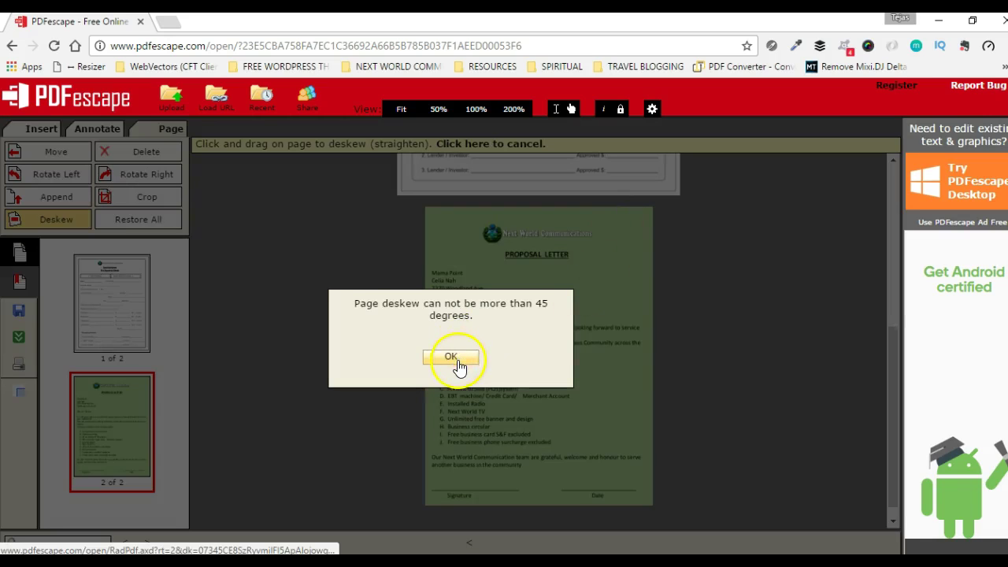
click(455, 359)
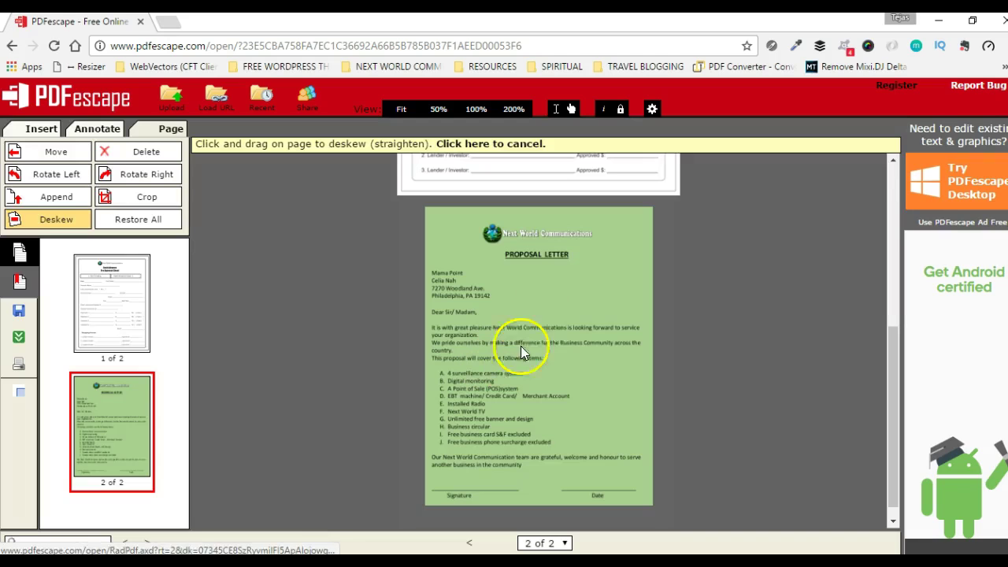
Deskew the proposal letter page by -8.99° along a line sloping gently down from its heading
drag(532, 294, 555, 198)
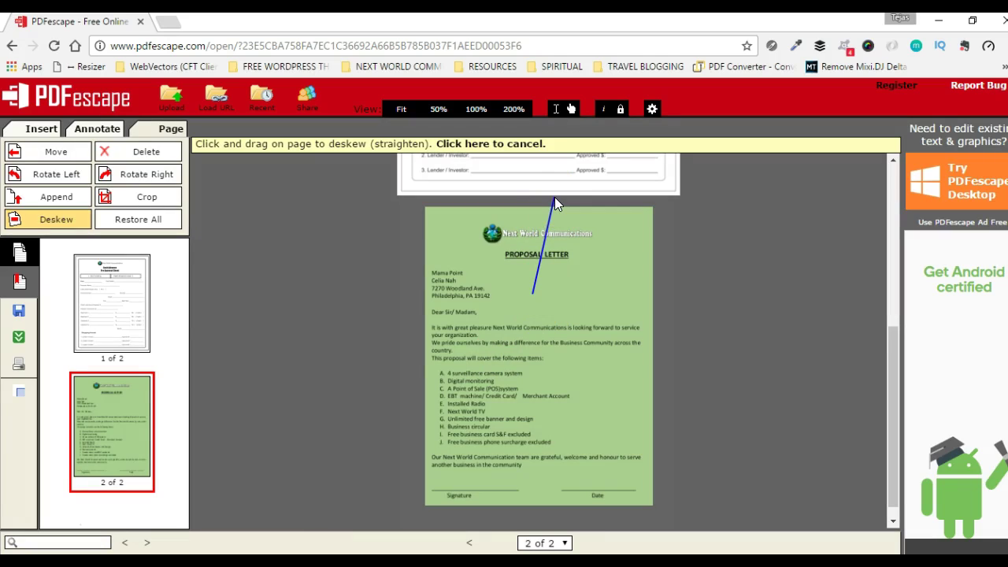
drag(555, 203, 665, 271)
click(451, 358)
click(453, 356)
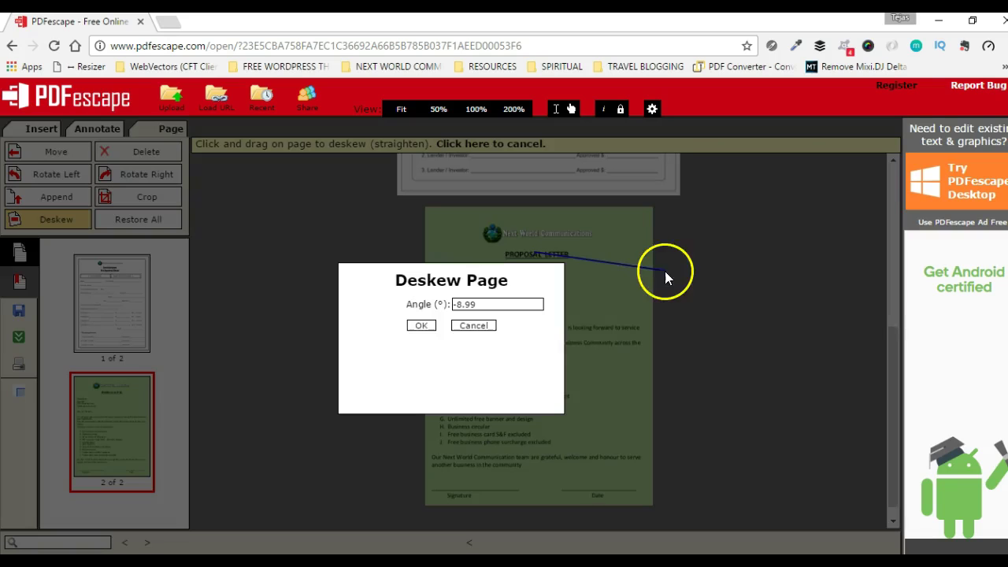
click(422, 325)
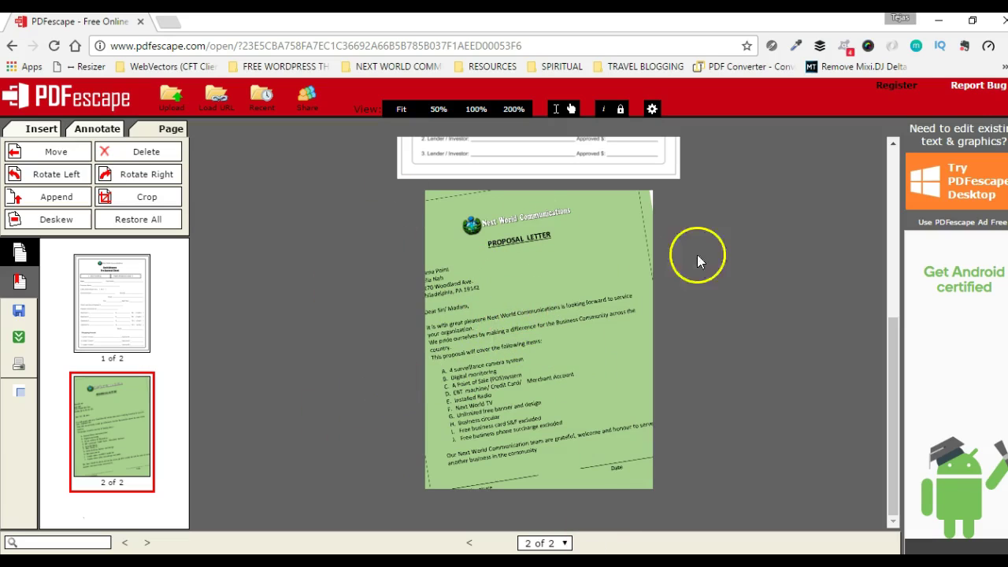
Deskew the already tilted proposal letter page again, by -33.11°
click(45, 224)
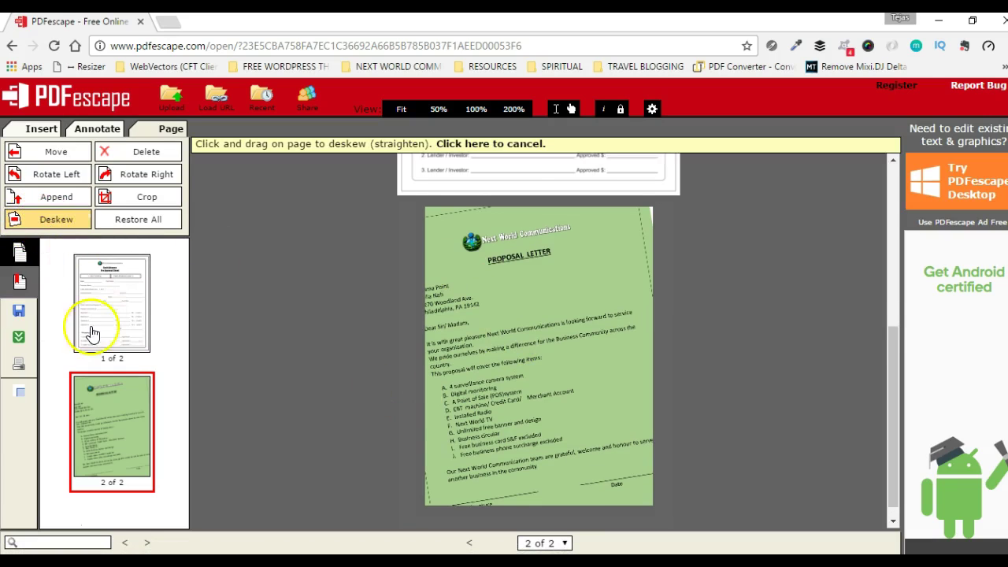
drag(411, 285, 408, 282)
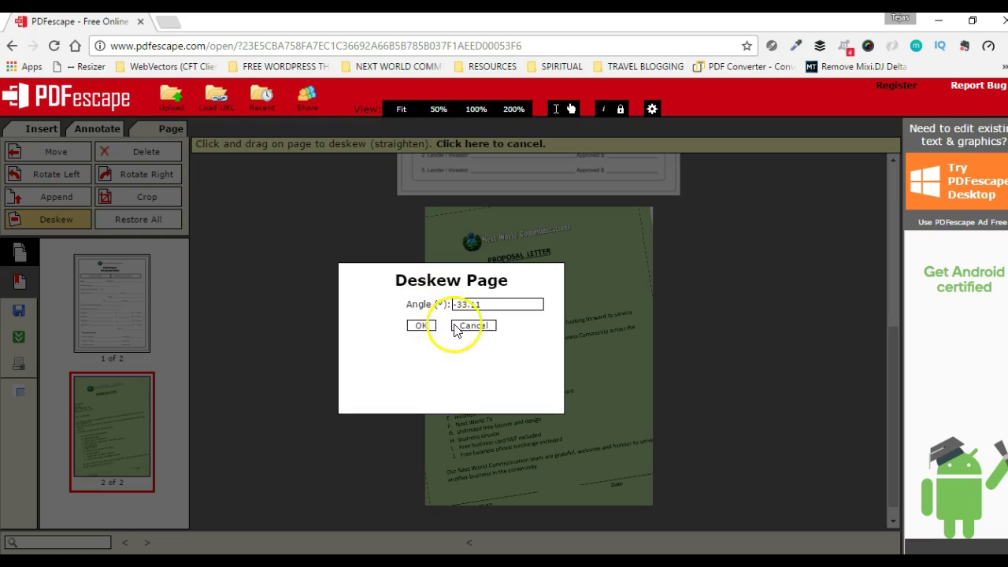
click(420, 325)
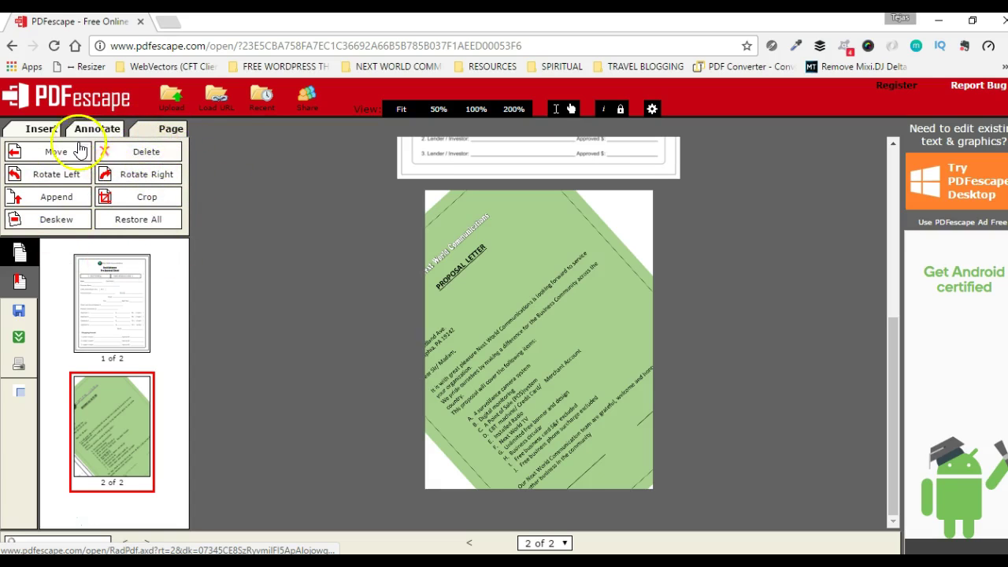
Delete the skewed proposal letter page, keeping only the Cash Advance sheet in the document
click(137, 154)
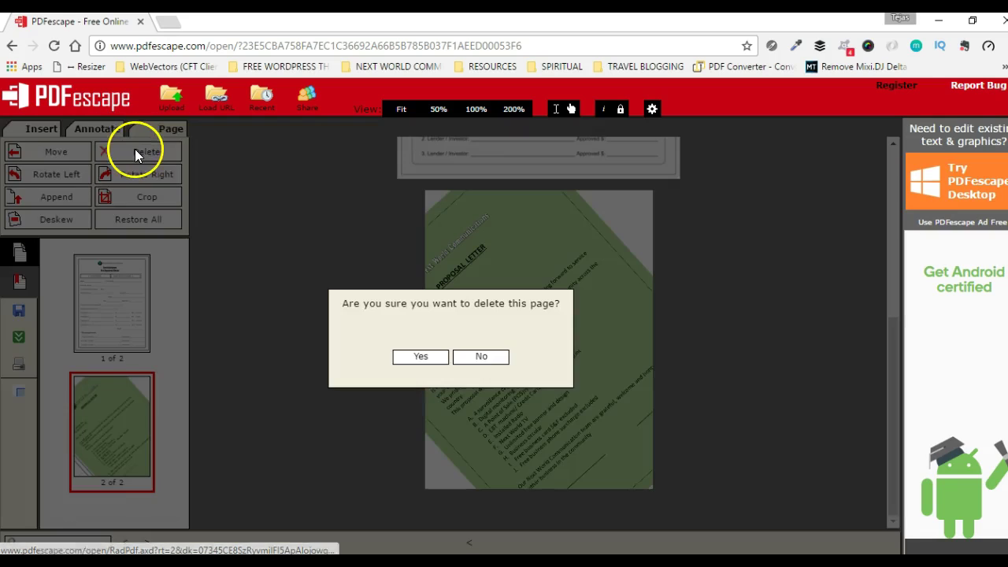
click(500, 359)
click(112, 283)
click(127, 420)
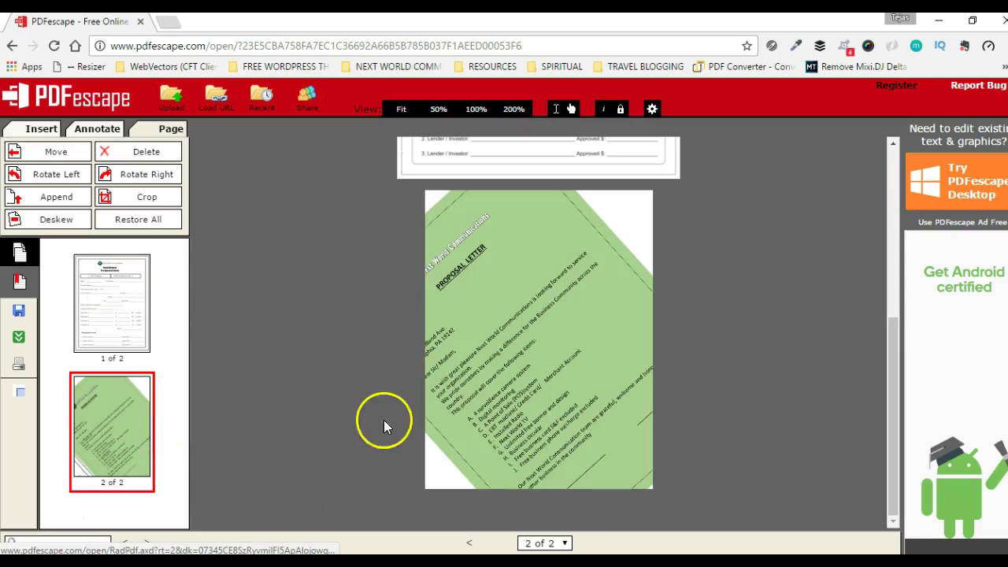
click(142, 151)
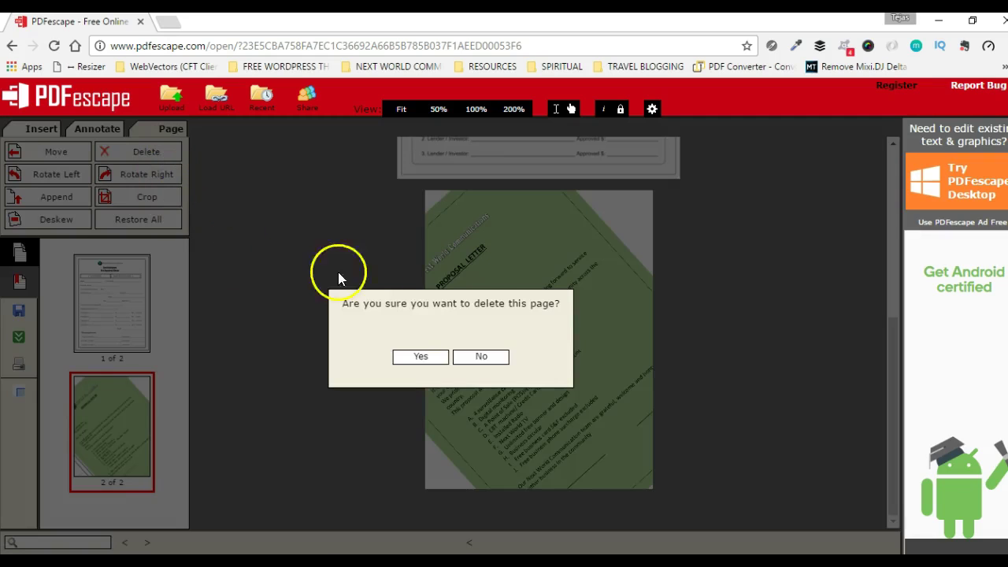
click(422, 357)
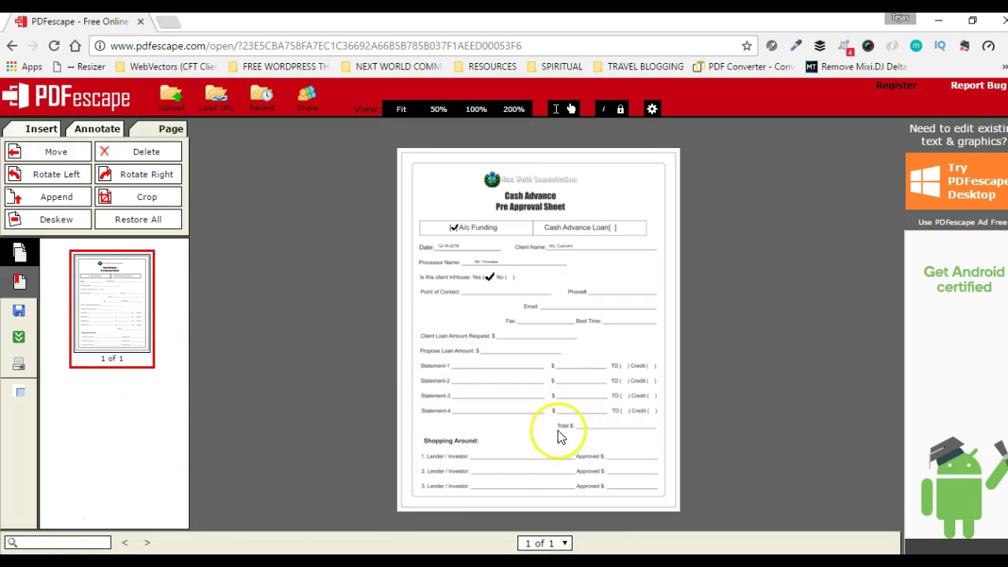
Save the document and review the whole Cash Advance sheet at 100% zoom
click(20, 315)
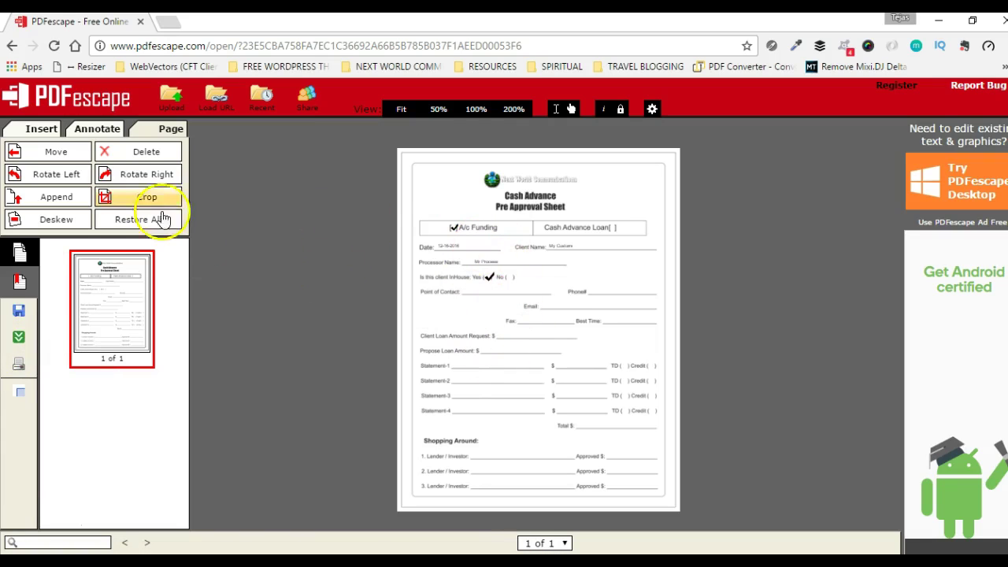
click(475, 109)
scroll(540, 341, down, 6)
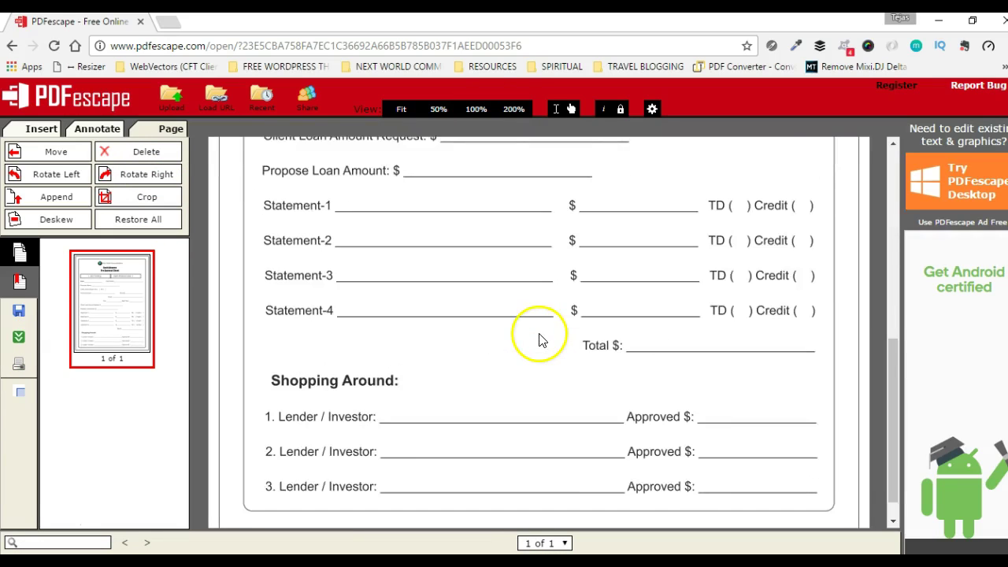
scroll(410, 327, up, 6)
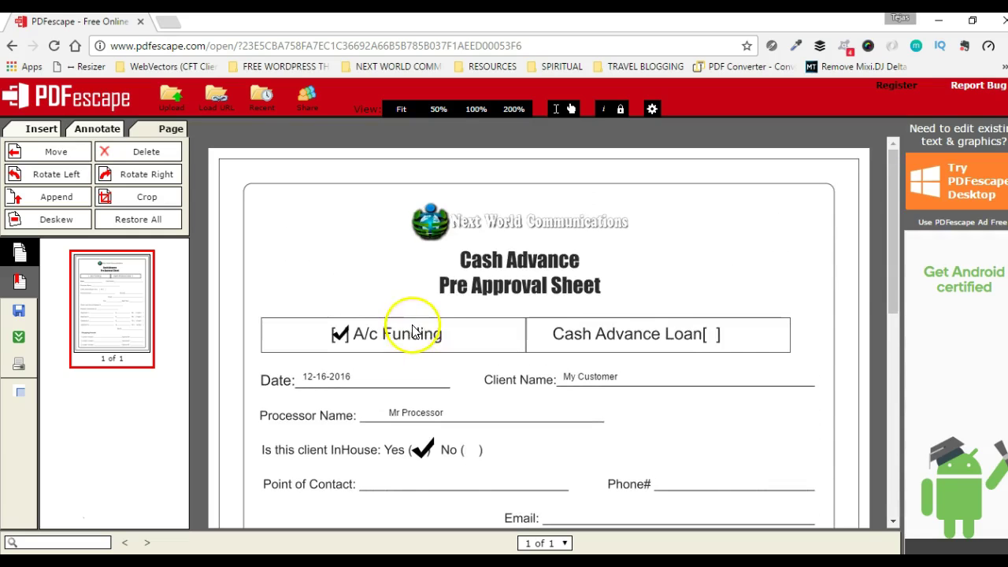
Start downloading the Cash Advance sheet to the Desktop as PDF document Cash-Advance-Pre_approval-Sheet, and cancel the running download
scroll(551, 303, down, 6)
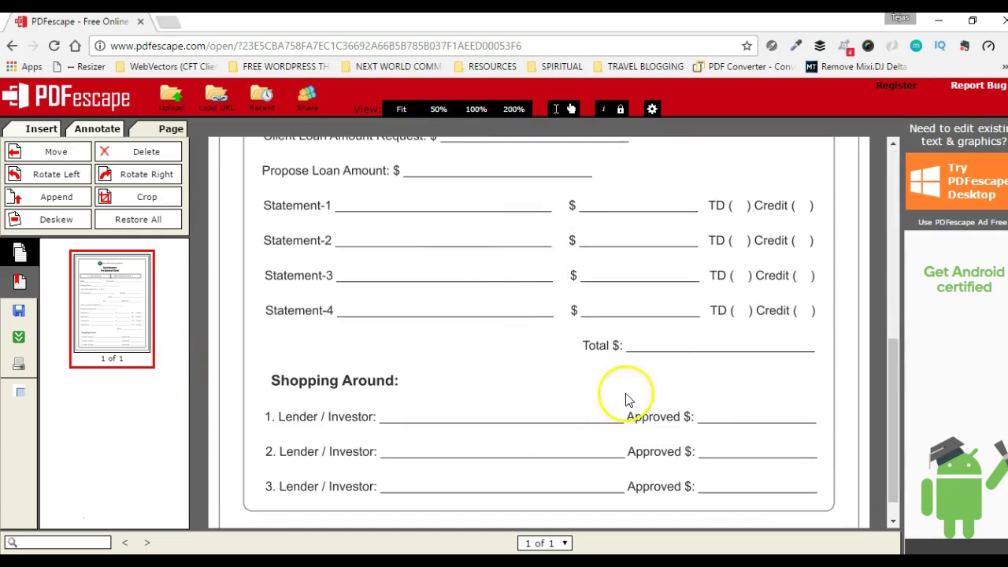
click(20, 340)
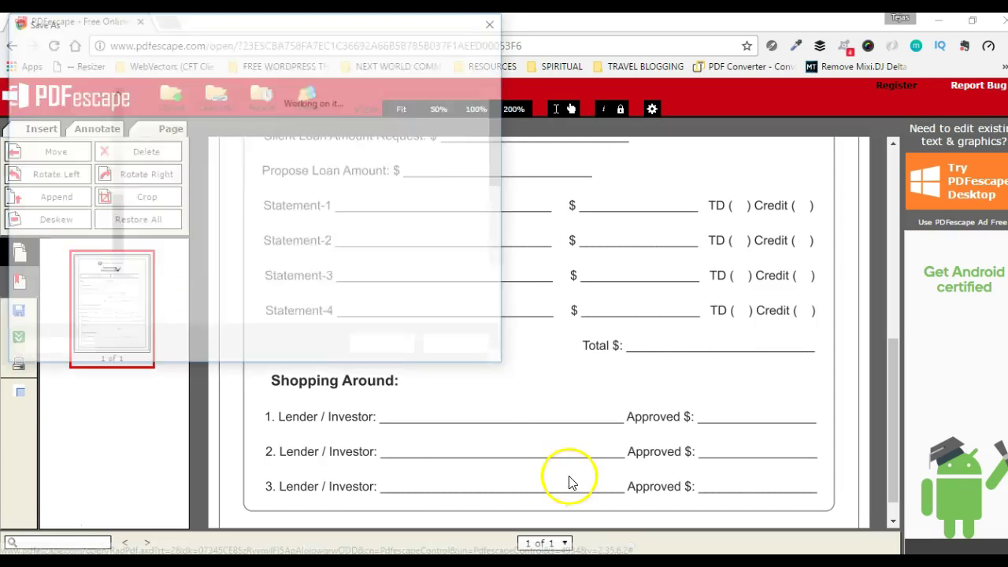
click(73, 117)
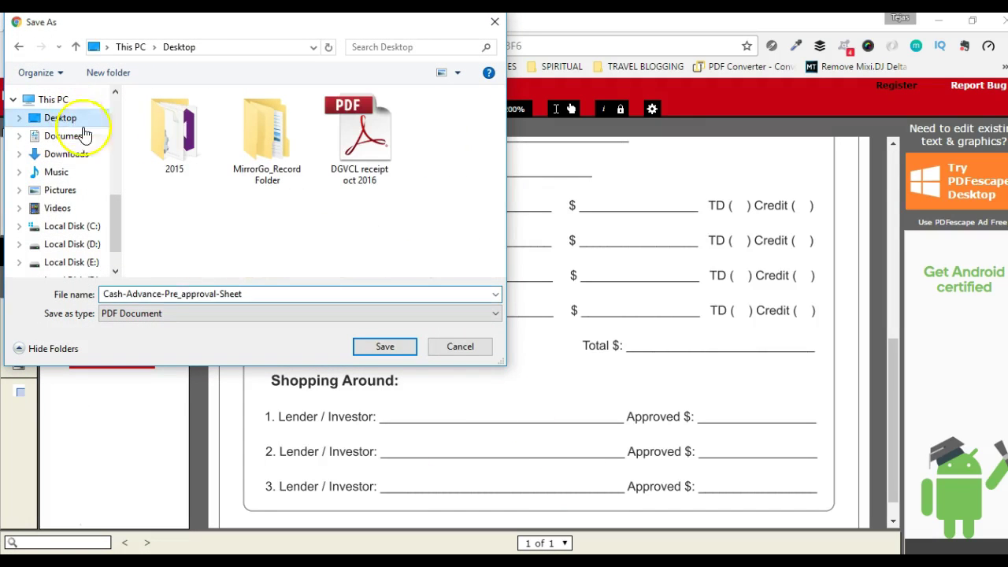
click(386, 348)
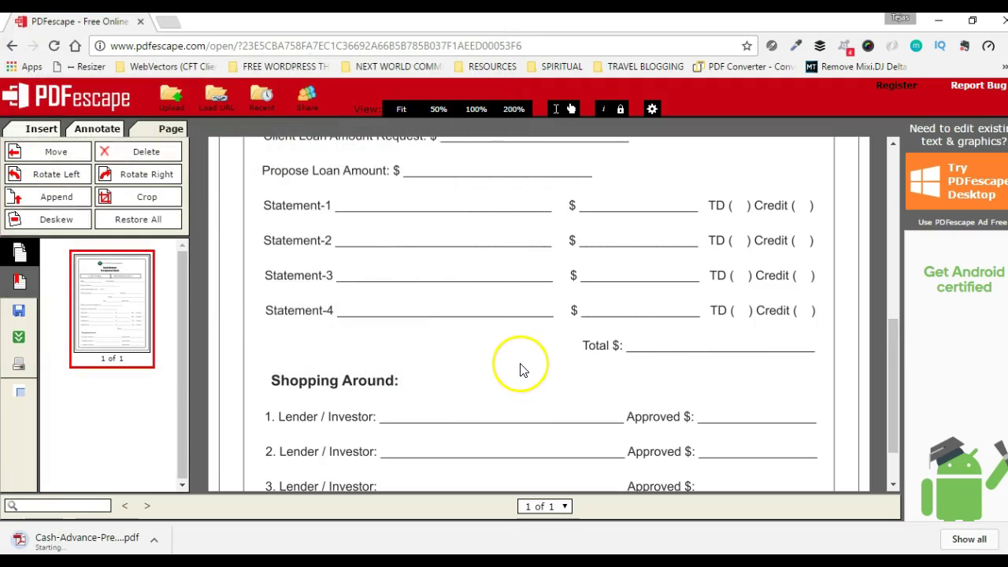
click(154, 540)
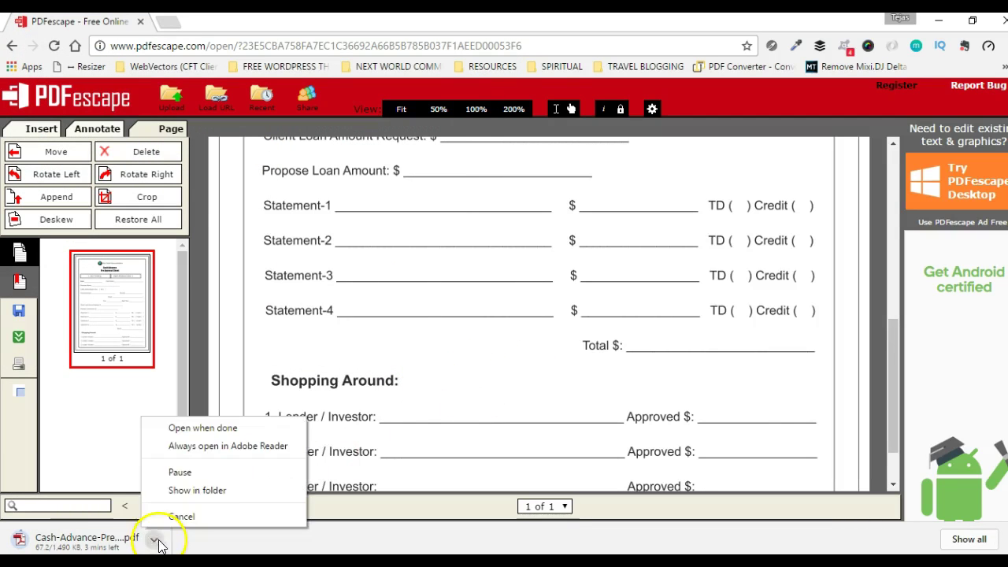
click(183, 516)
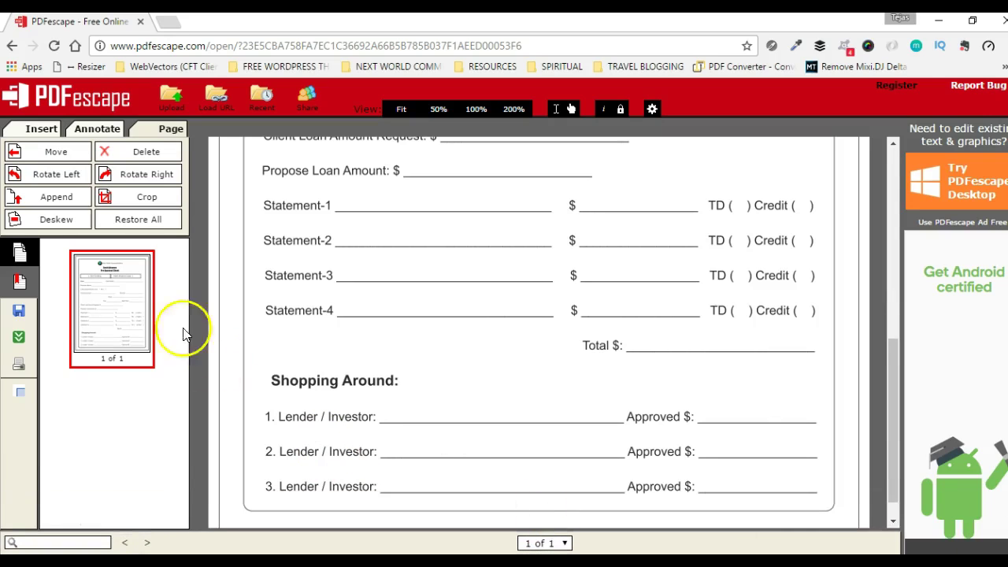
Bring back the insert tools and view the filled-in upper part of the Cash Advance sheet
click(80, 130)
click(43, 129)
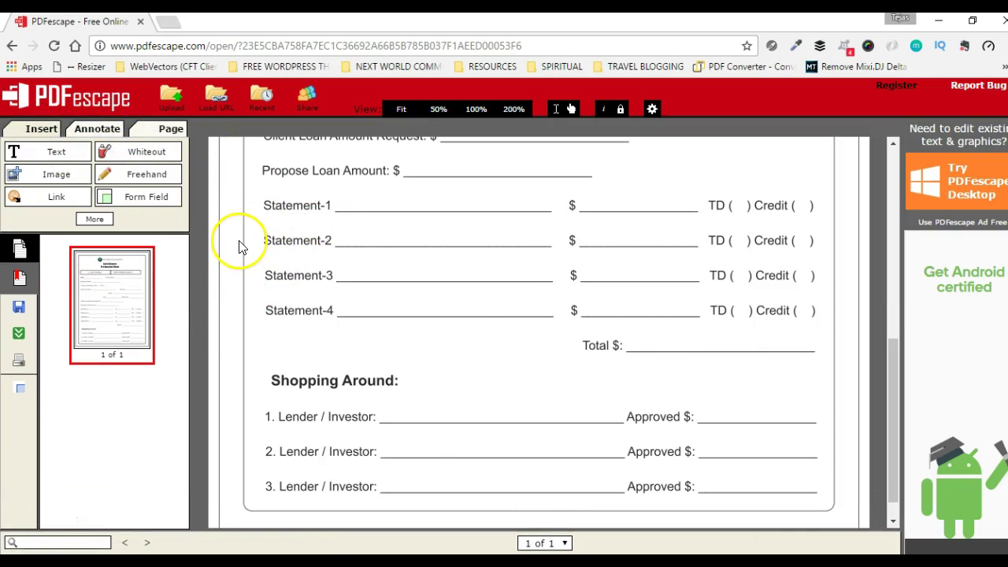
scroll(356, 286, up, 6)
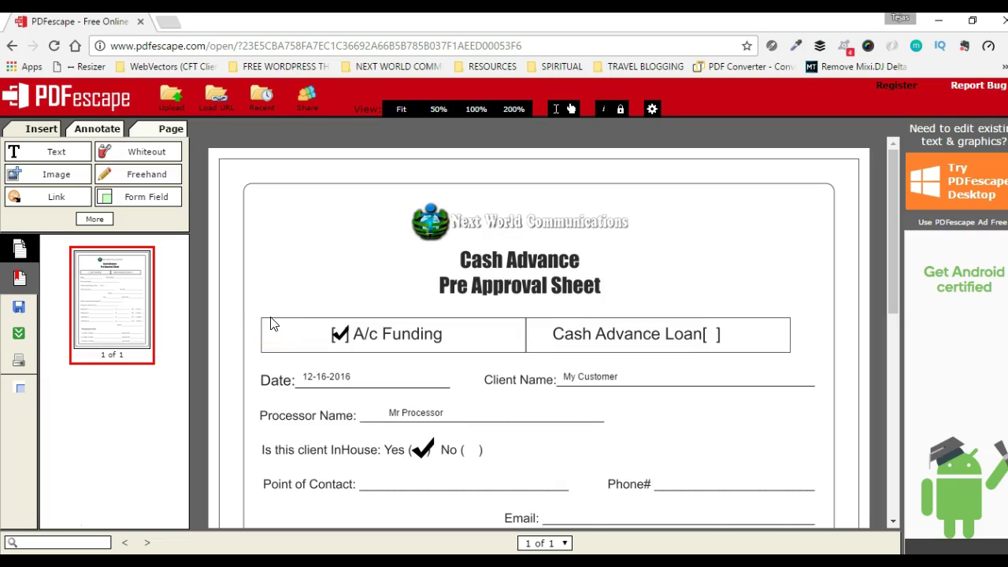
click(46, 540)
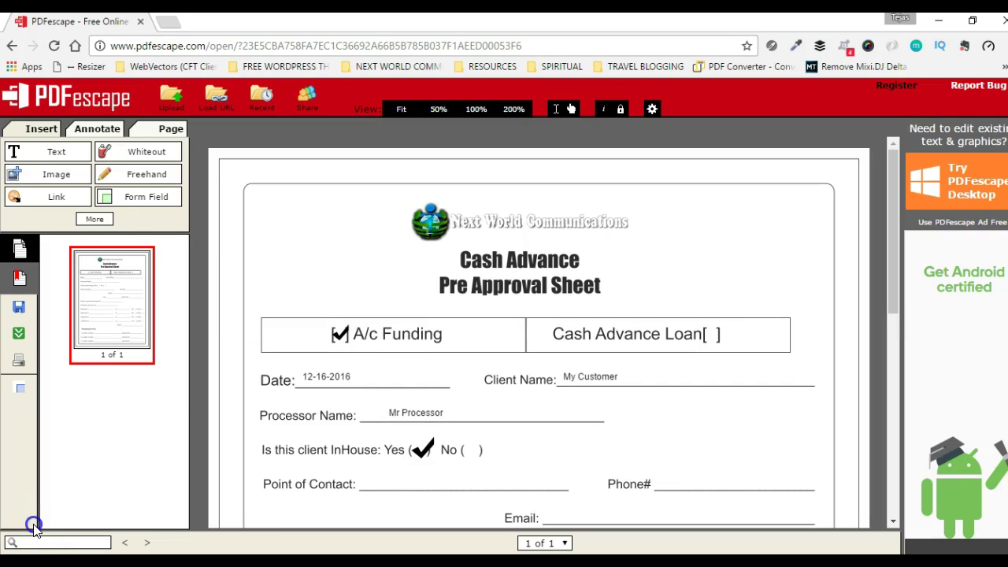